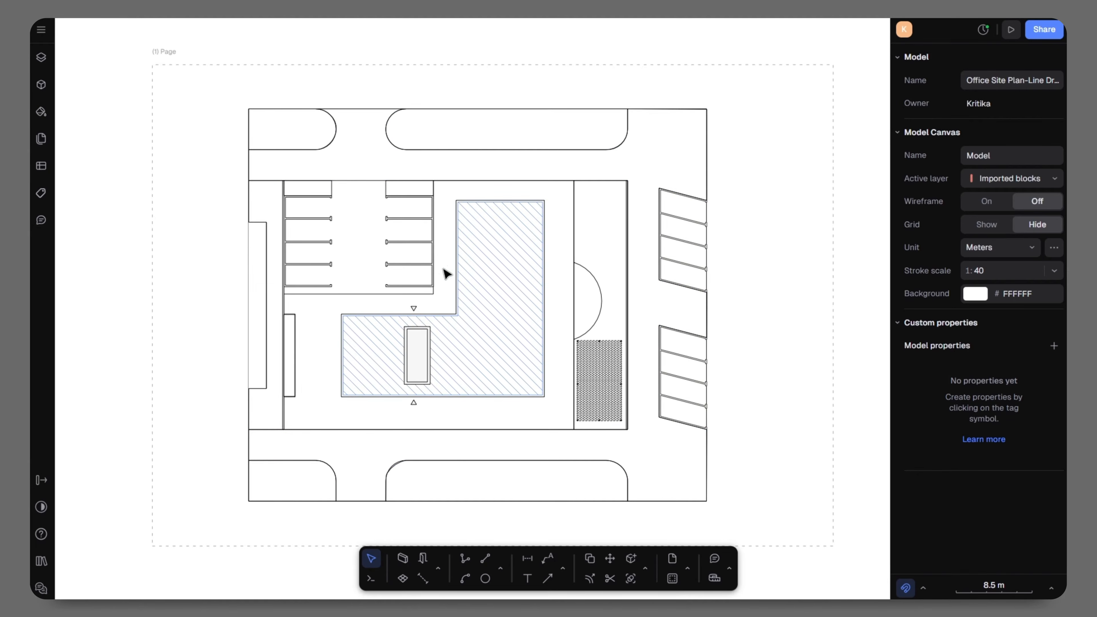
# Step: Create a new layer named "Office zones" in the model
pyautogui.click(41, 57)
pyautogui.click(219, 82)
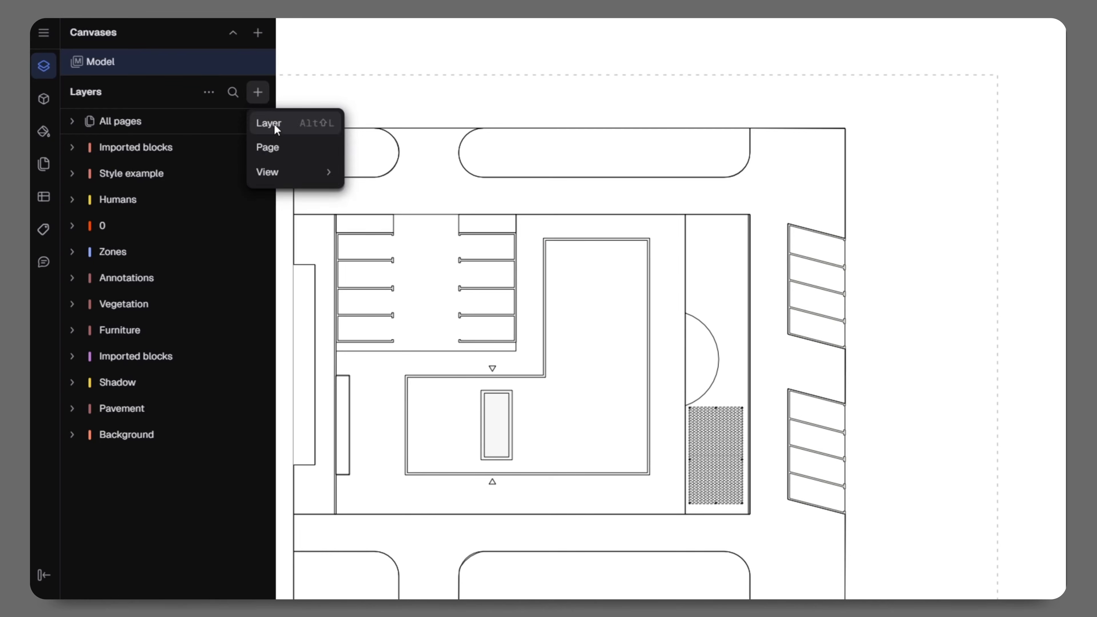
pyautogui.click(269, 123)
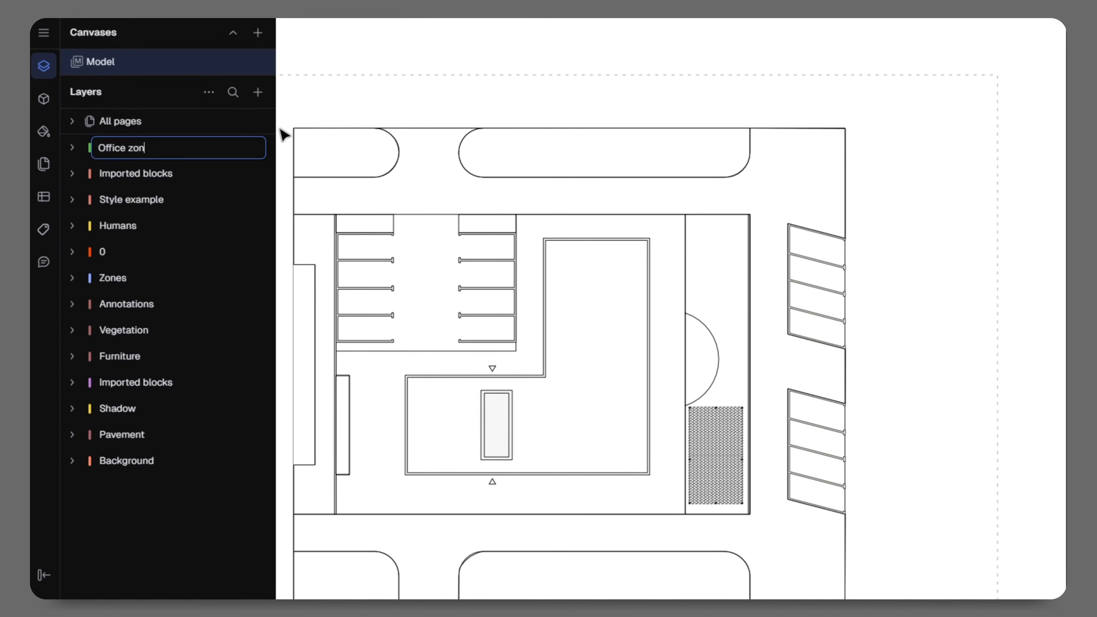
pyautogui.write('Office zones')
pyautogui.press('Return')
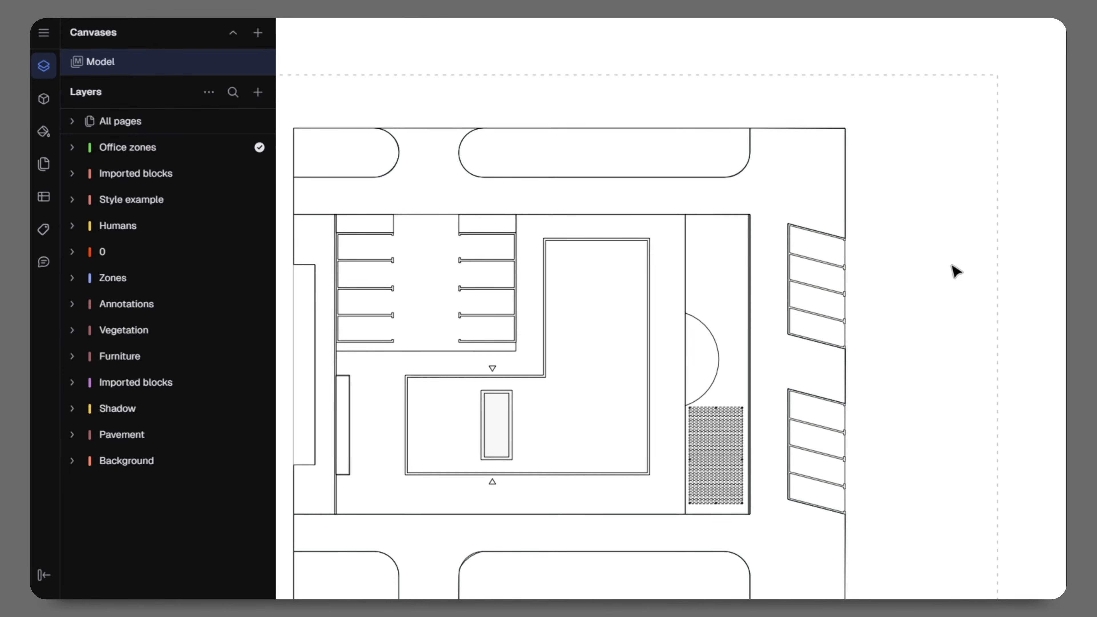
pyautogui.click(43, 66)
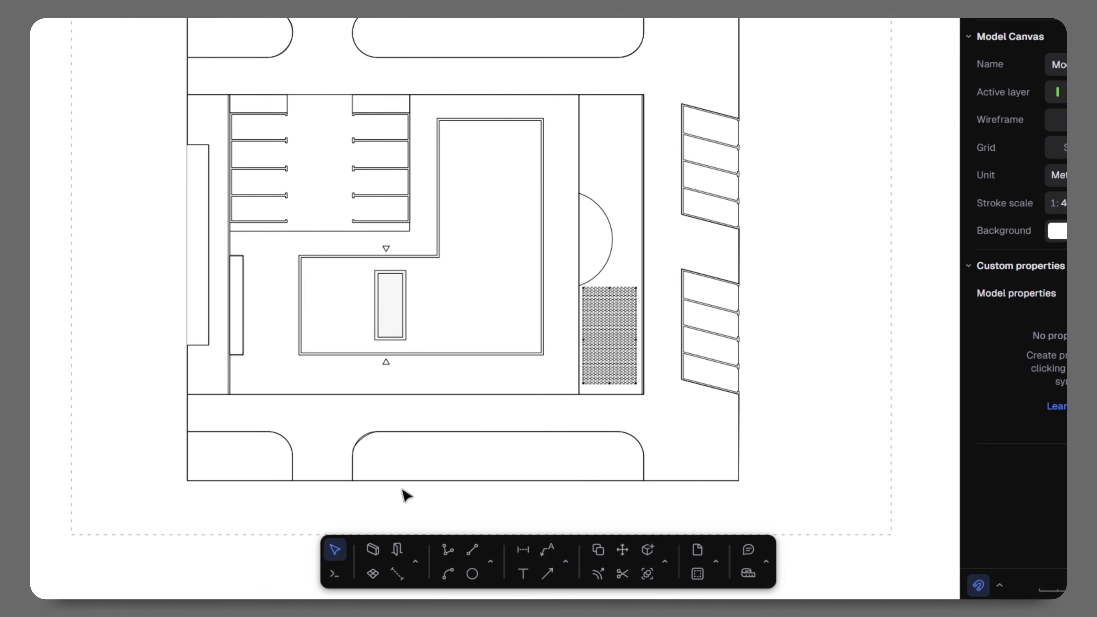
# Step: Draw a rectangle about 6.66 by 8.64 m from the L-shaped building's inner west corner to the core's west edge and south wall
pyautogui.click(494, 562)
pyautogui.click(508, 502)
pyautogui.scroll(5, 345, 400)
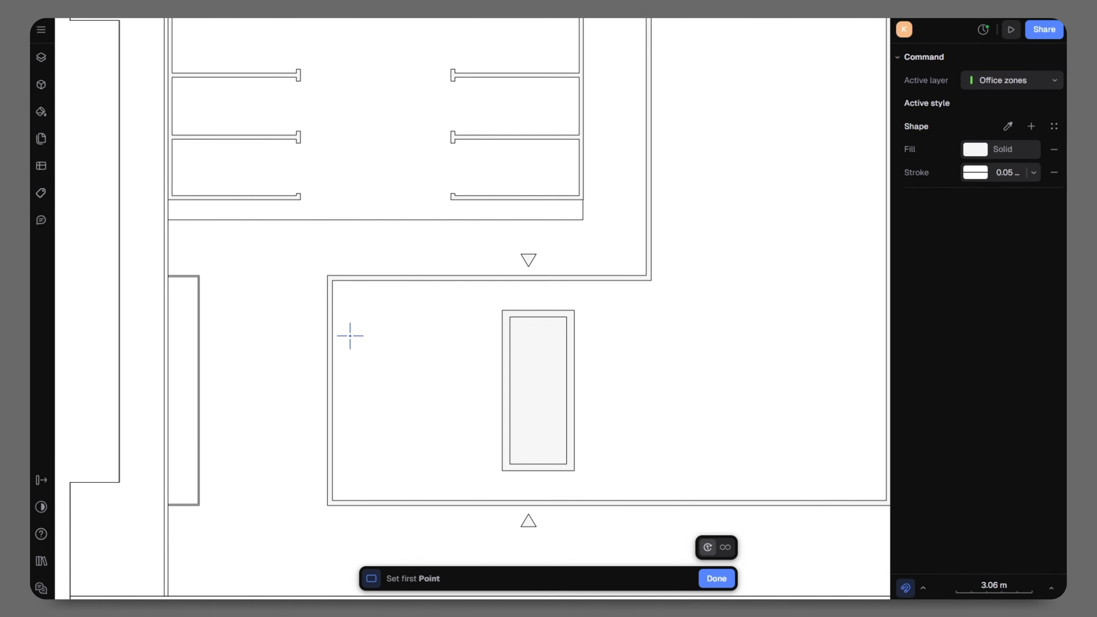
pyautogui.click(332, 280)
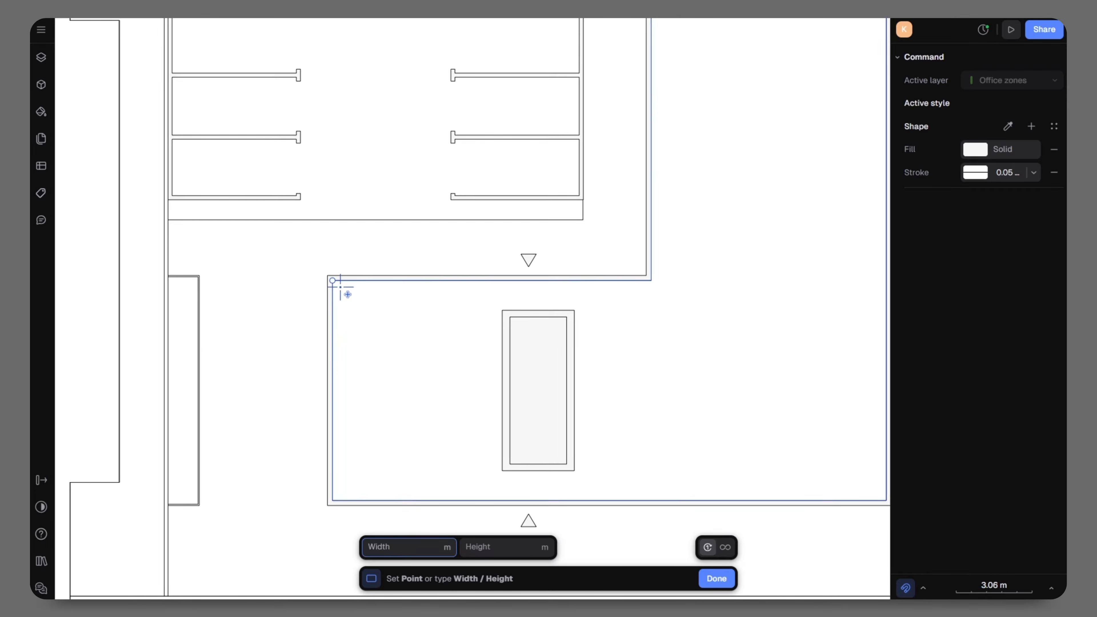
pyautogui.click(502, 500)
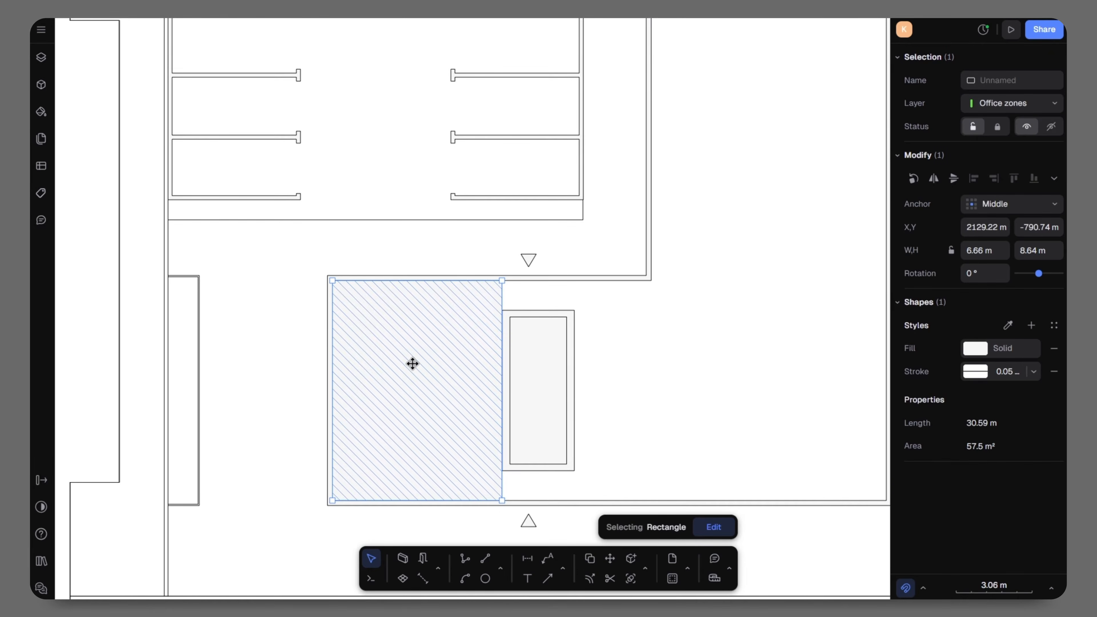
# Step: Change the rectangle's fill to a hatch with the Oblique Compact pattern
pyautogui.click(975, 348)
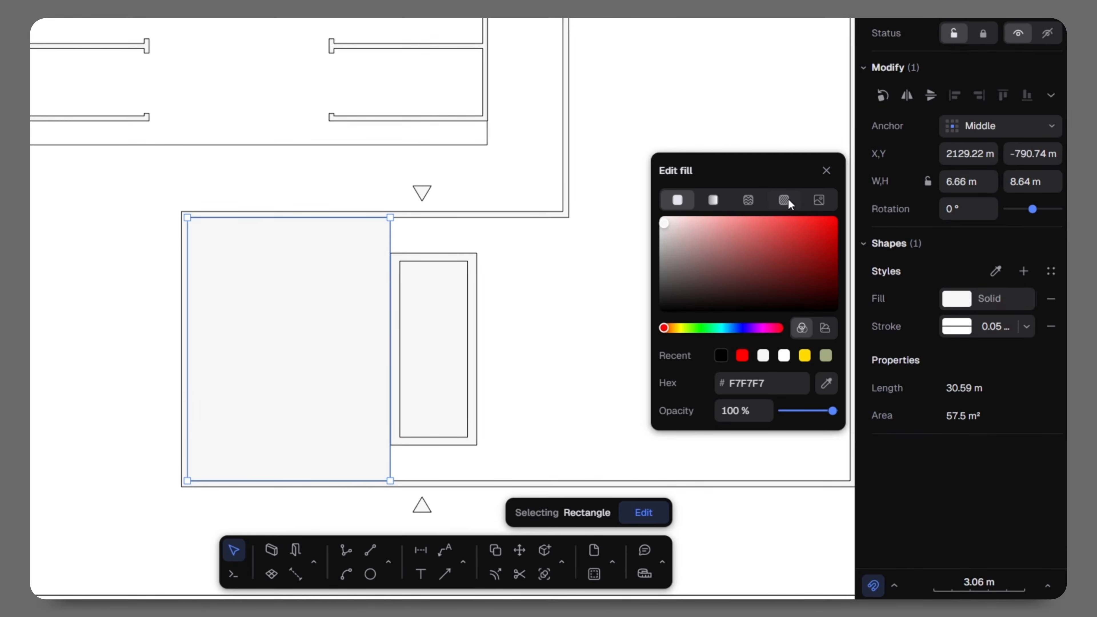
pyautogui.click(785, 200)
pyautogui.click(782, 376)
pyautogui.scroll(-15, 733, 273)
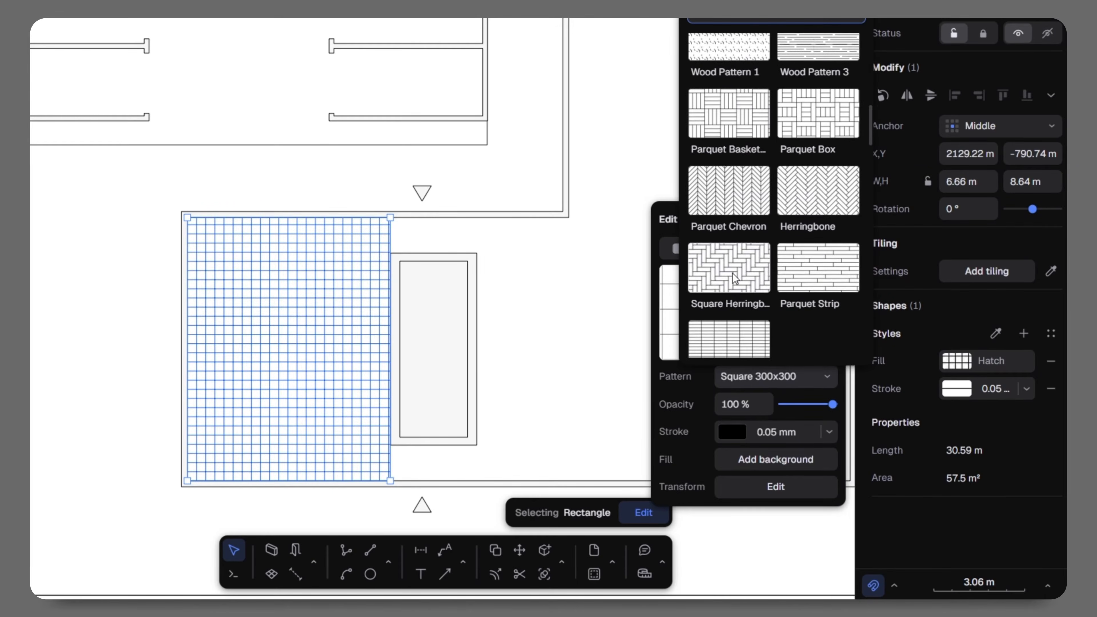
pyautogui.scroll(5, 738, 280)
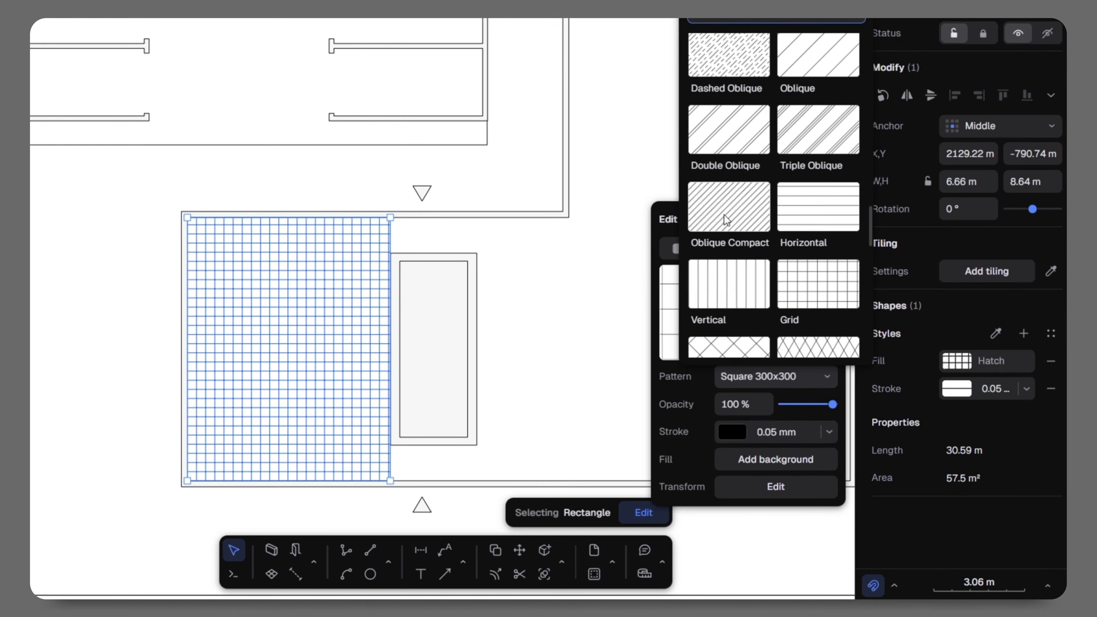
pyautogui.click(725, 212)
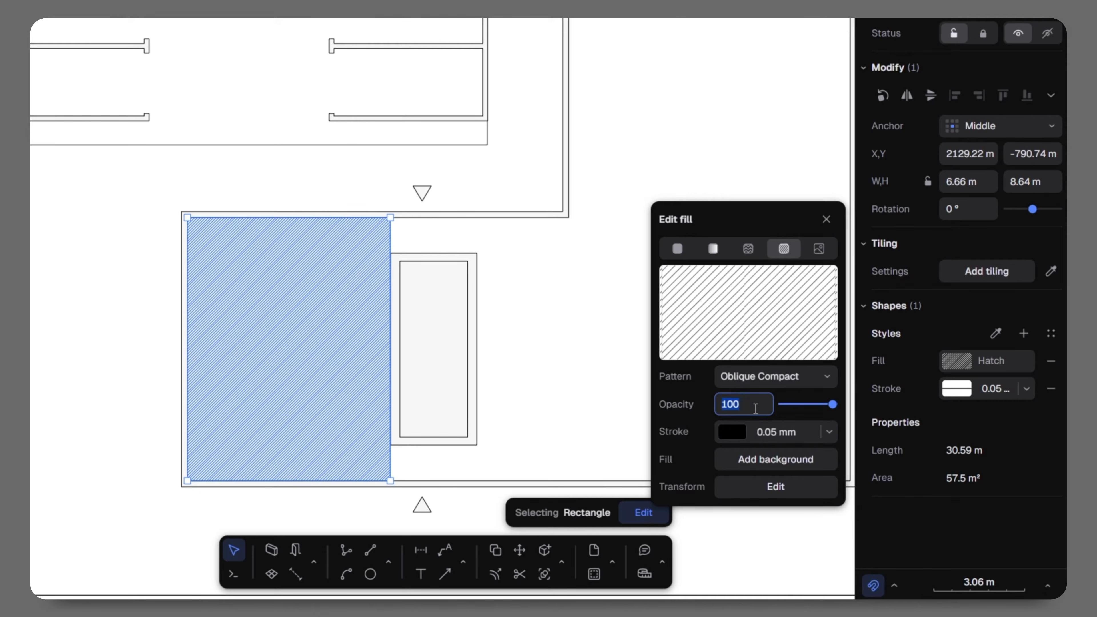
# Step: Set the rectangle's hatch opacity to 20% and its line color to red
pyautogui.click(751, 404)
pyautogui.write('20')
pyautogui.press('Return')
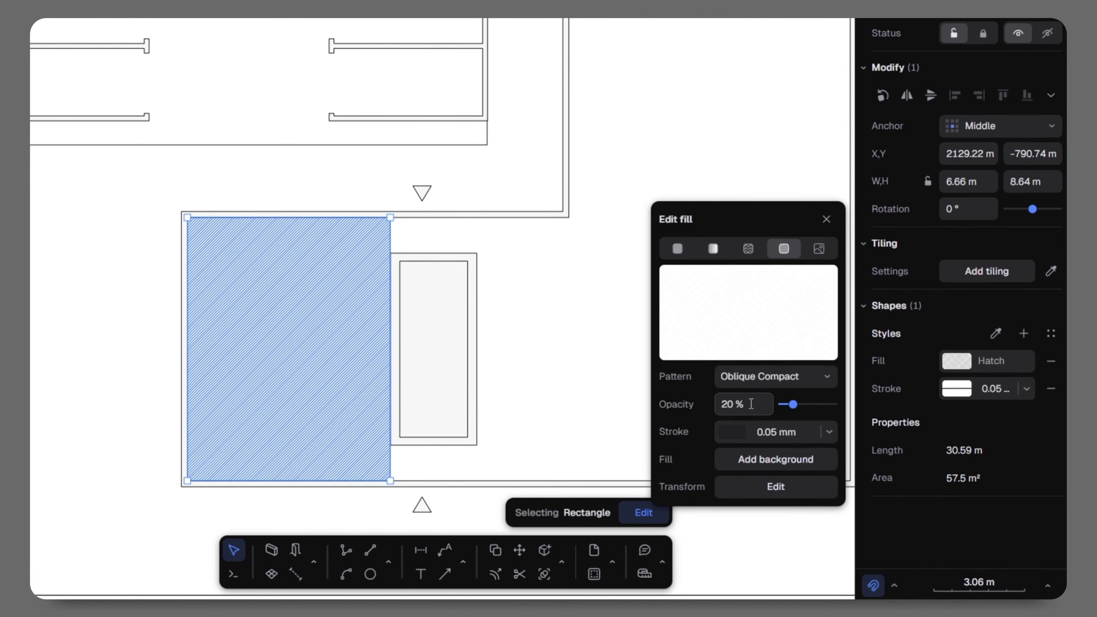
pyautogui.click(730, 432)
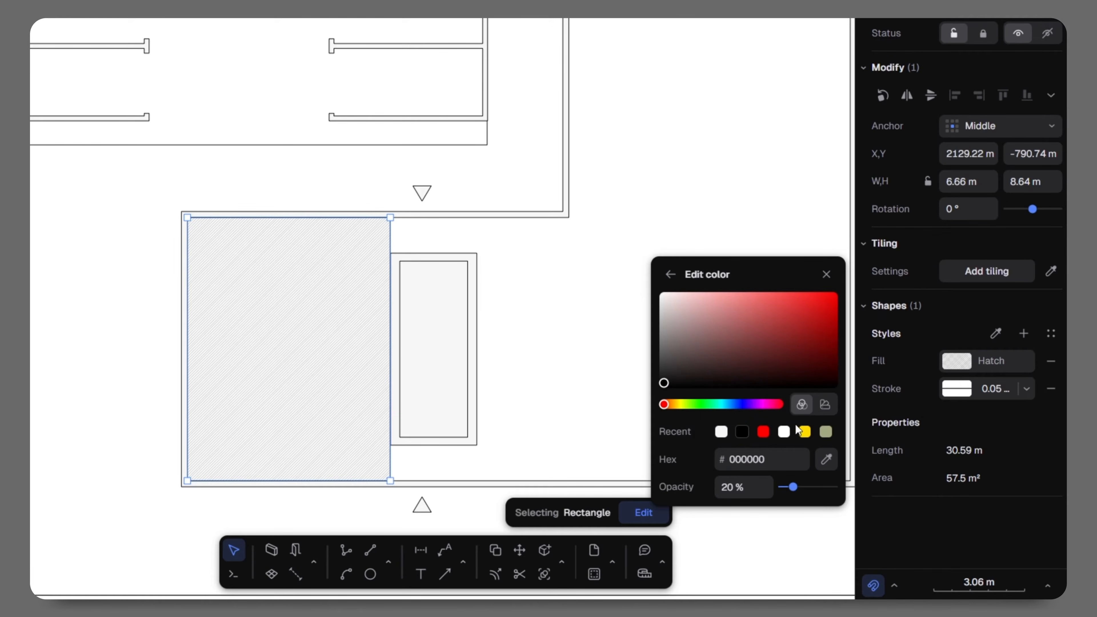
pyautogui.click(671, 275)
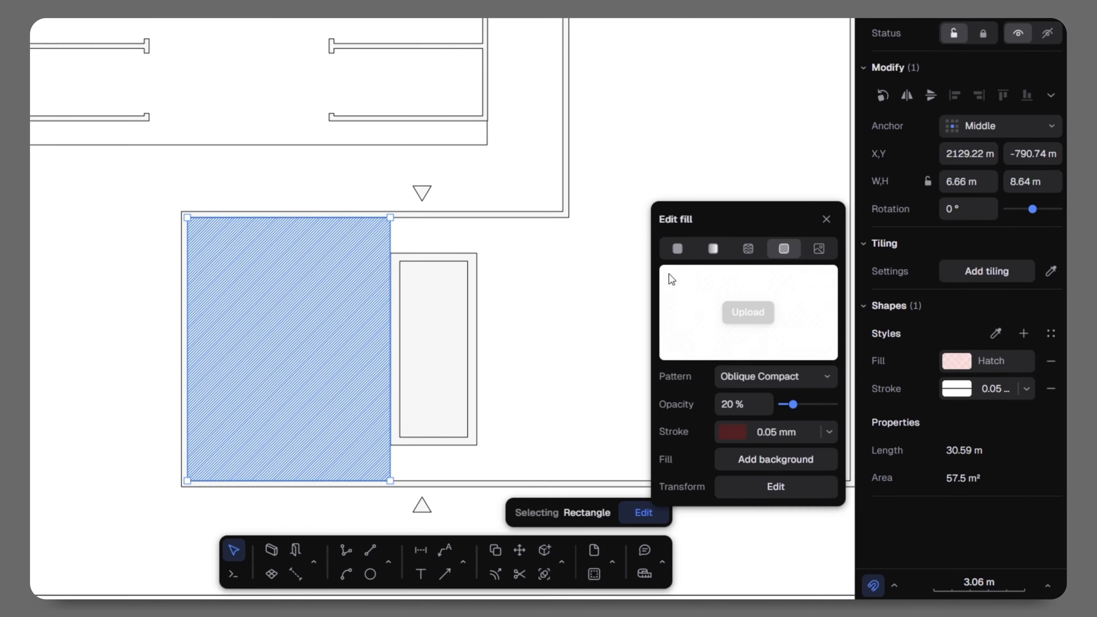
# Step: Set the scale of the rectangle's hatch pattern to 3x
pyautogui.click(756, 490)
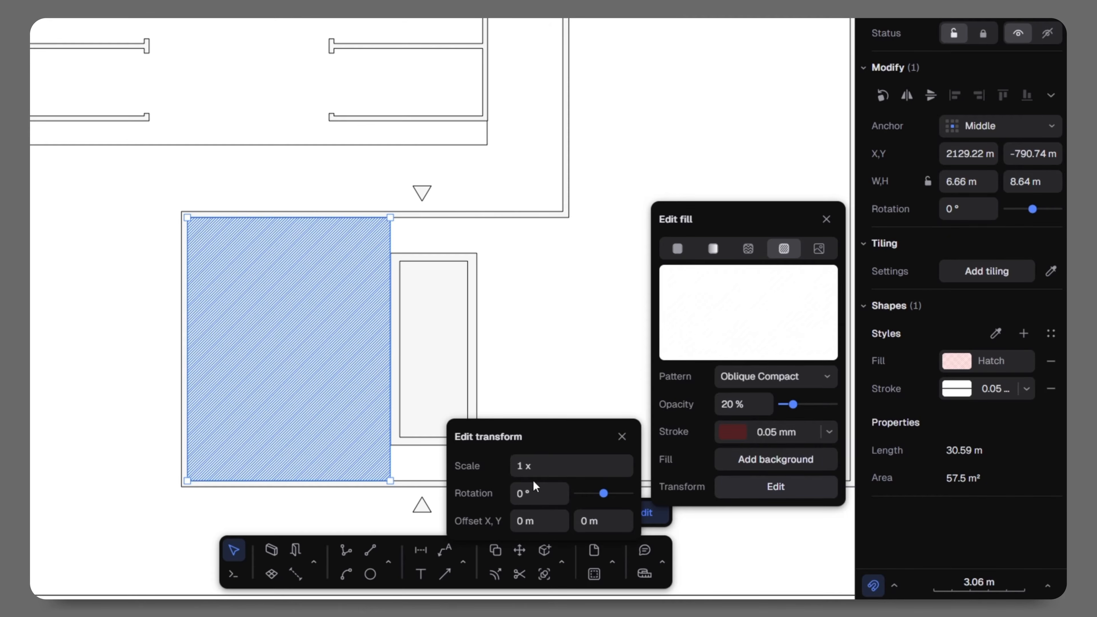
pyautogui.write('5')
pyautogui.press('Return')
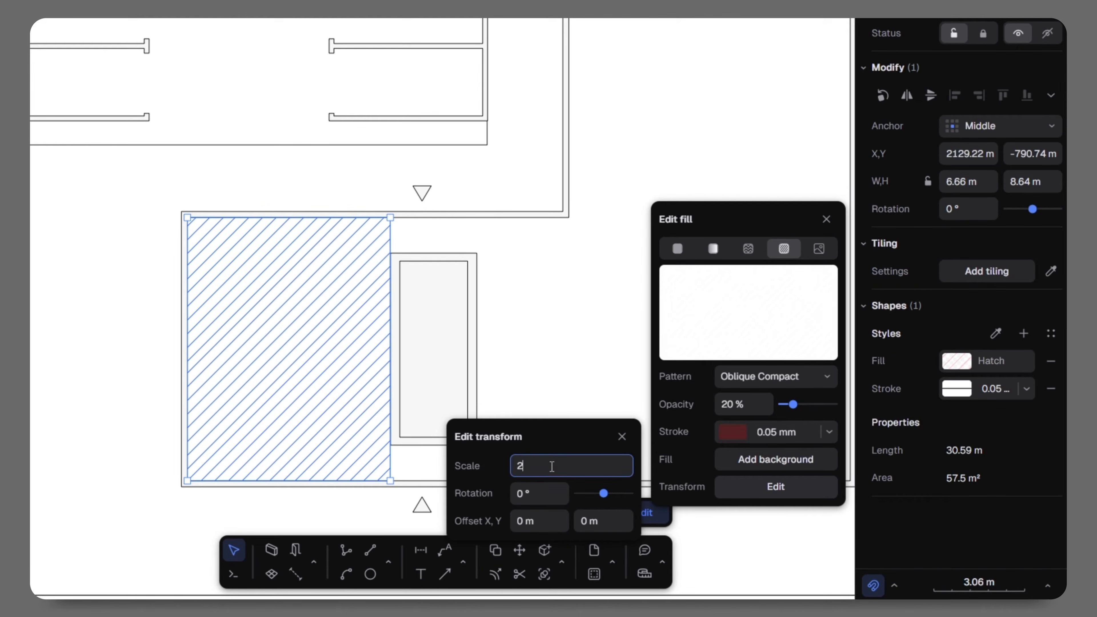
pyautogui.write('3')
pyautogui.press('Return')
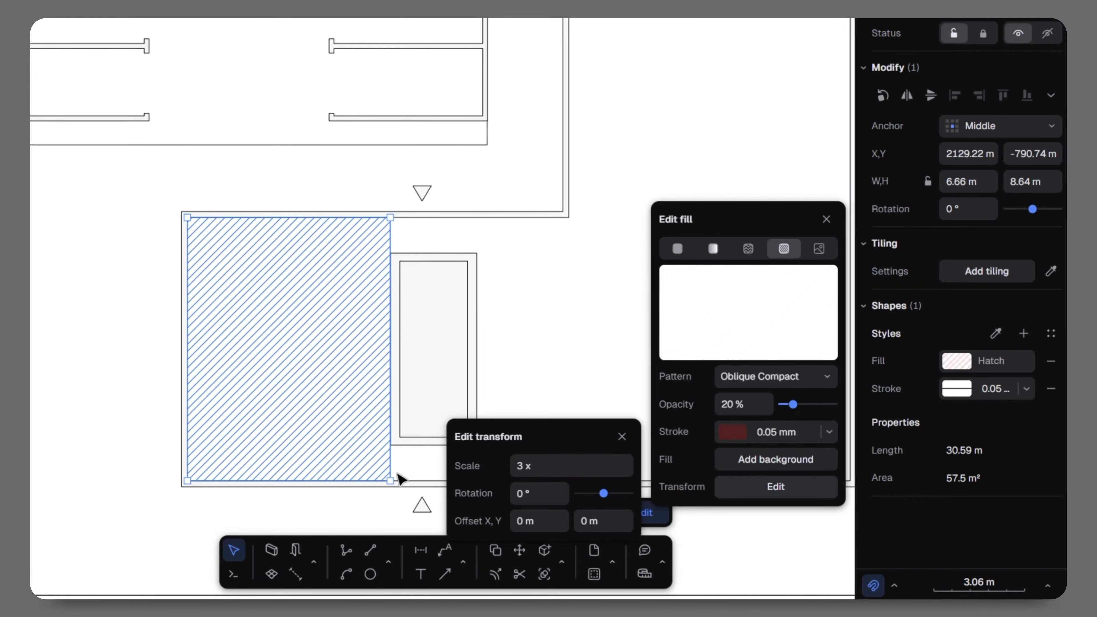
pyautogui.click(358, 519)
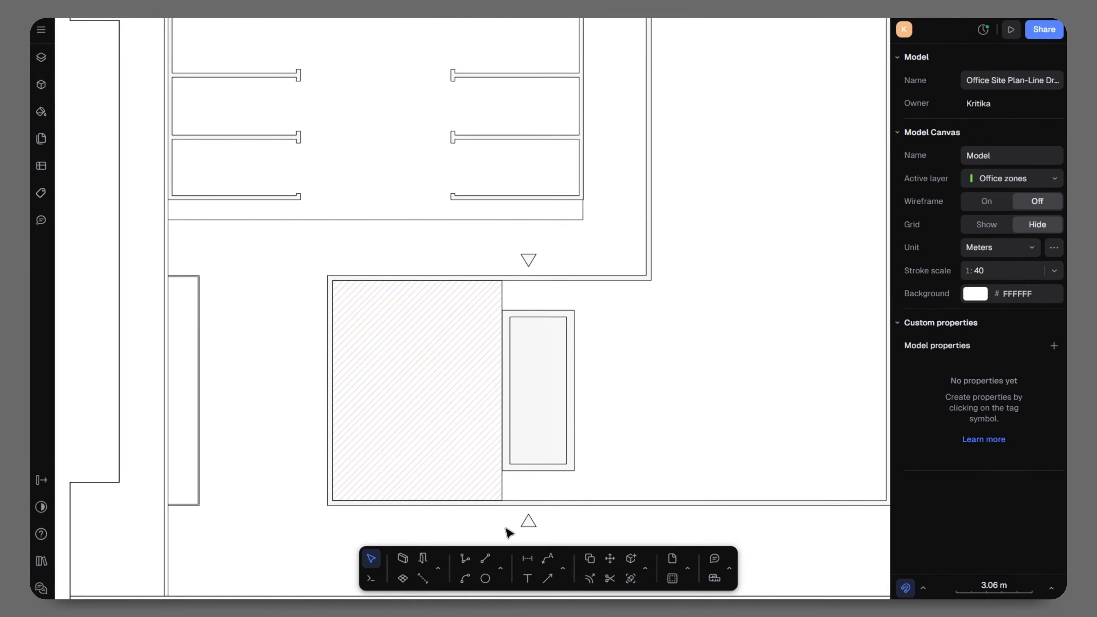
# Step: Remove the outline stroke from the red hatched rectangle and clear the selection
pyautogui.click(497, 375)
pyautogui.click(1053, 424)
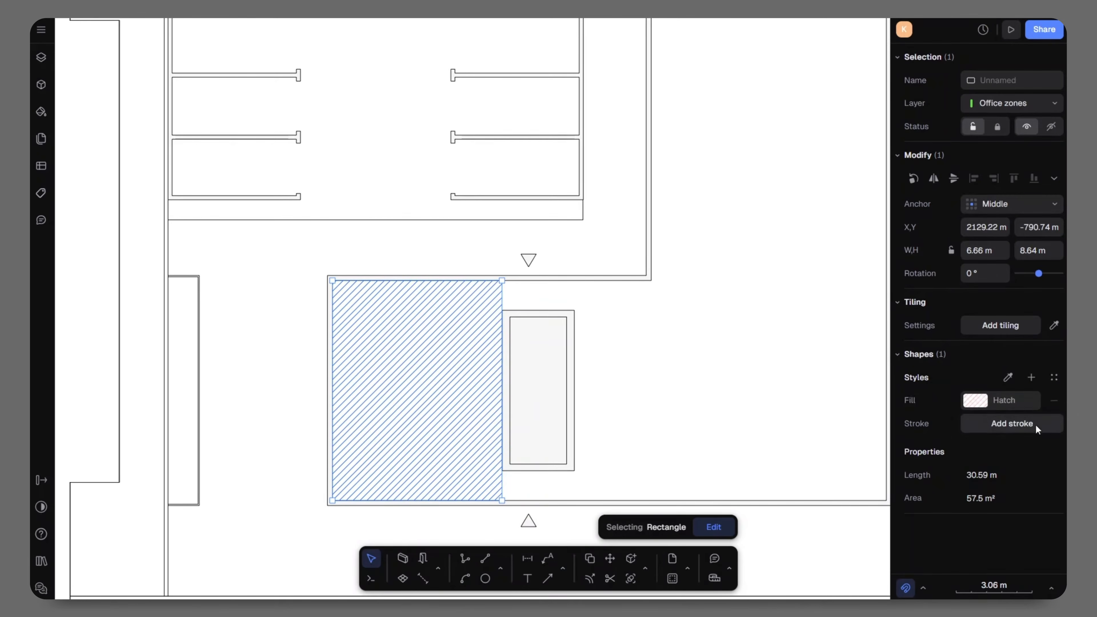
pyautogui.click(691, 459)
pyautogui.scroll(-3, 527, 348)
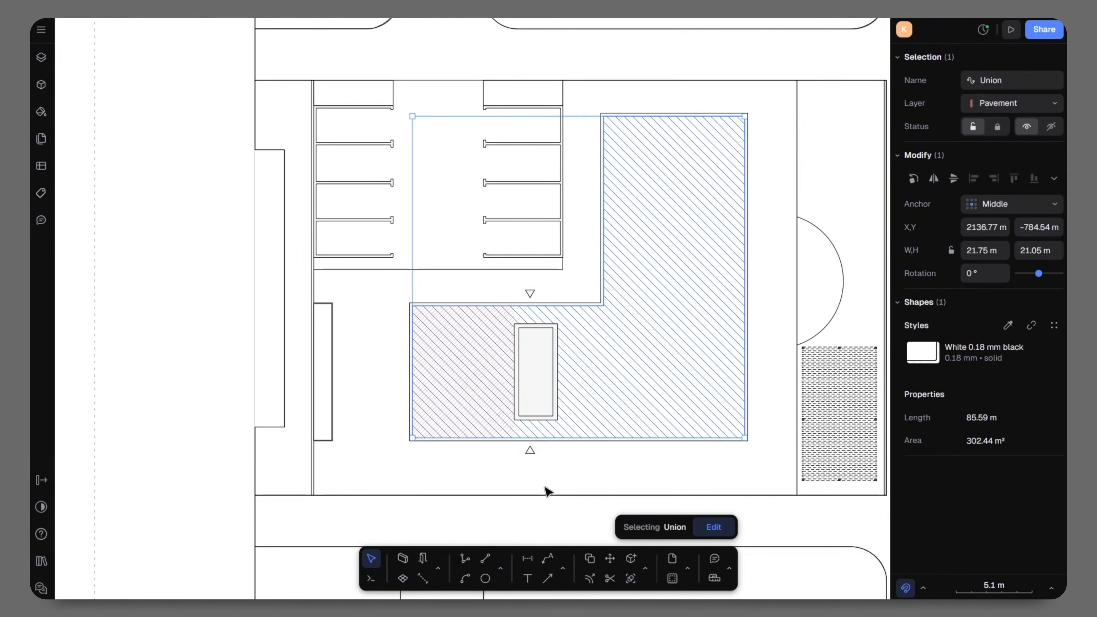
pyautogui.click(581, 485)
# Step: Draw a closed L-shaped path, about 12.23 by 21.05 m, along the building's inner walls east of the core
pyautogui.click(465, 558)
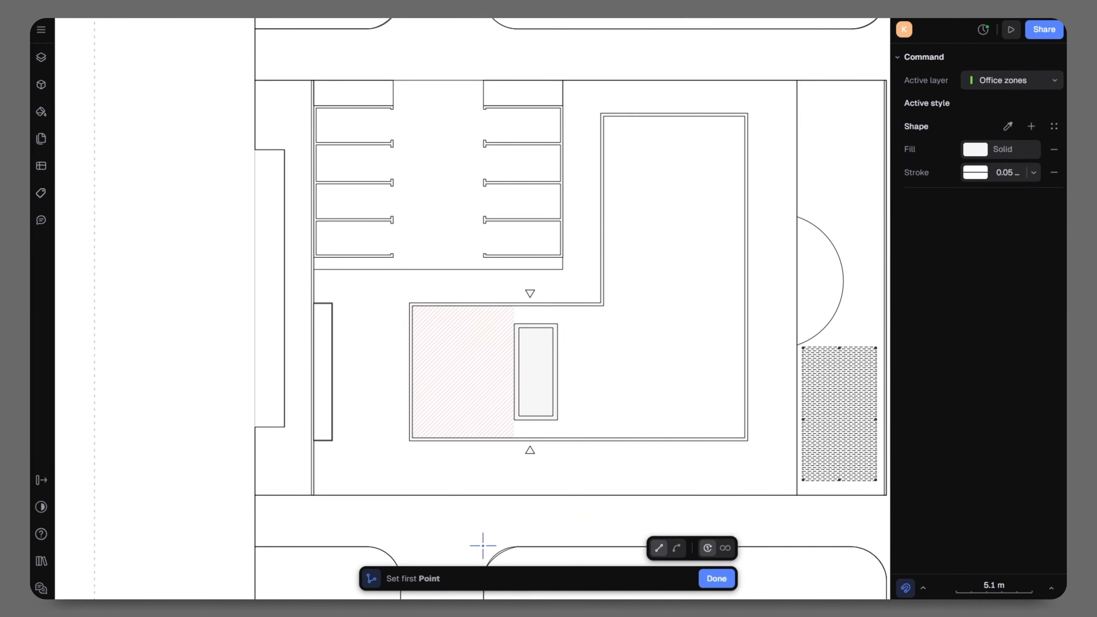
pyautogui.click(604, 115)
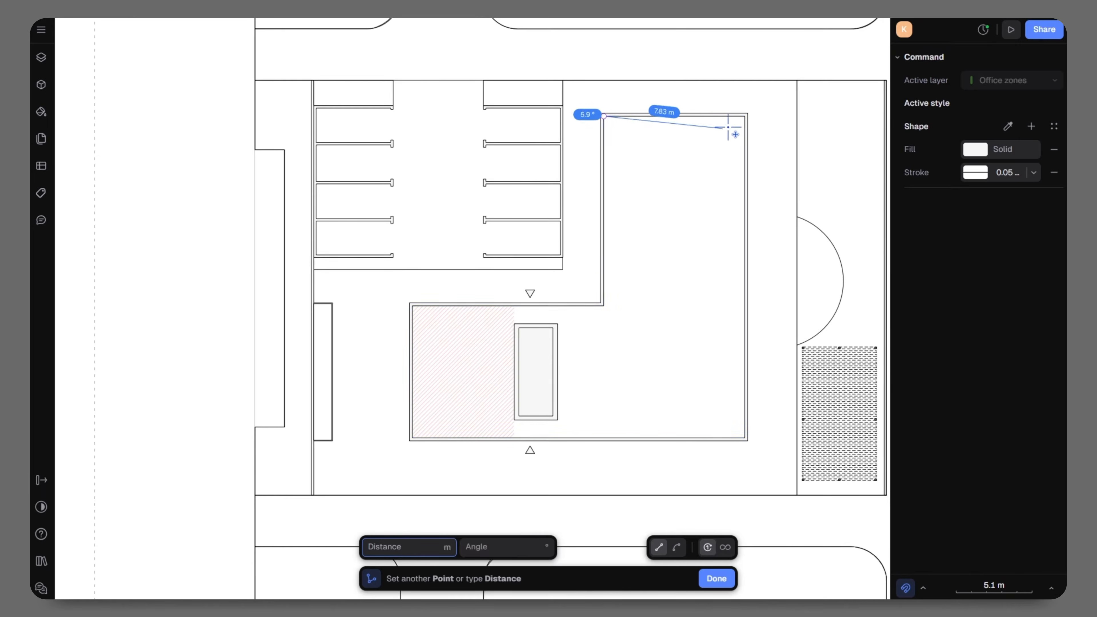
pyautogui.click(745, 115)
pyautogui.scroll(5, 750, 441)
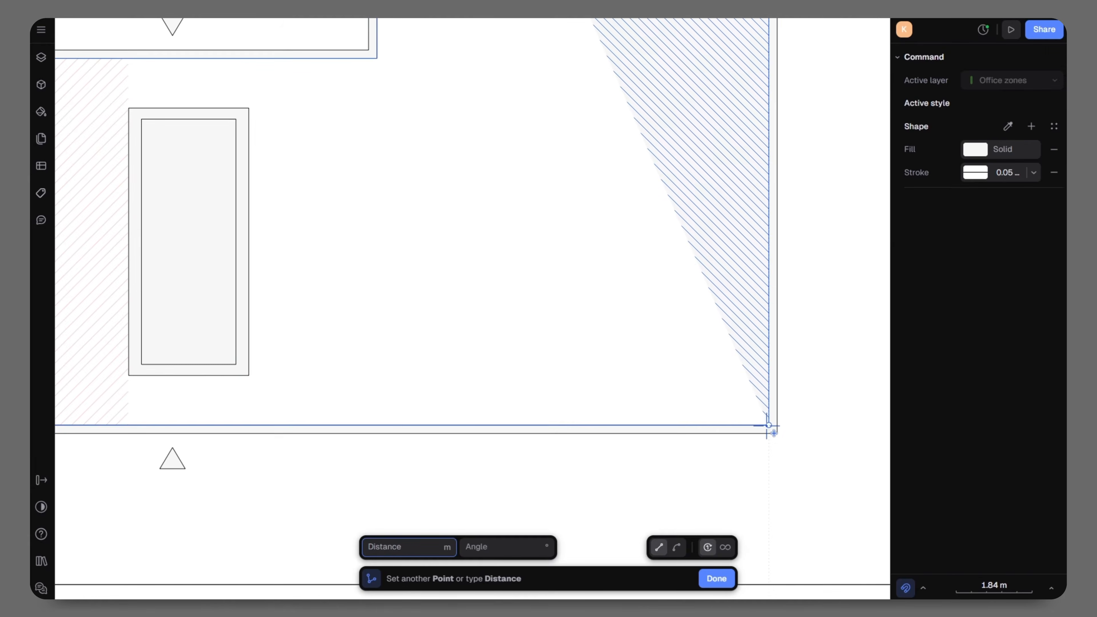
pyautogui.click(769, 425)
pyautogui.click(250, 425)
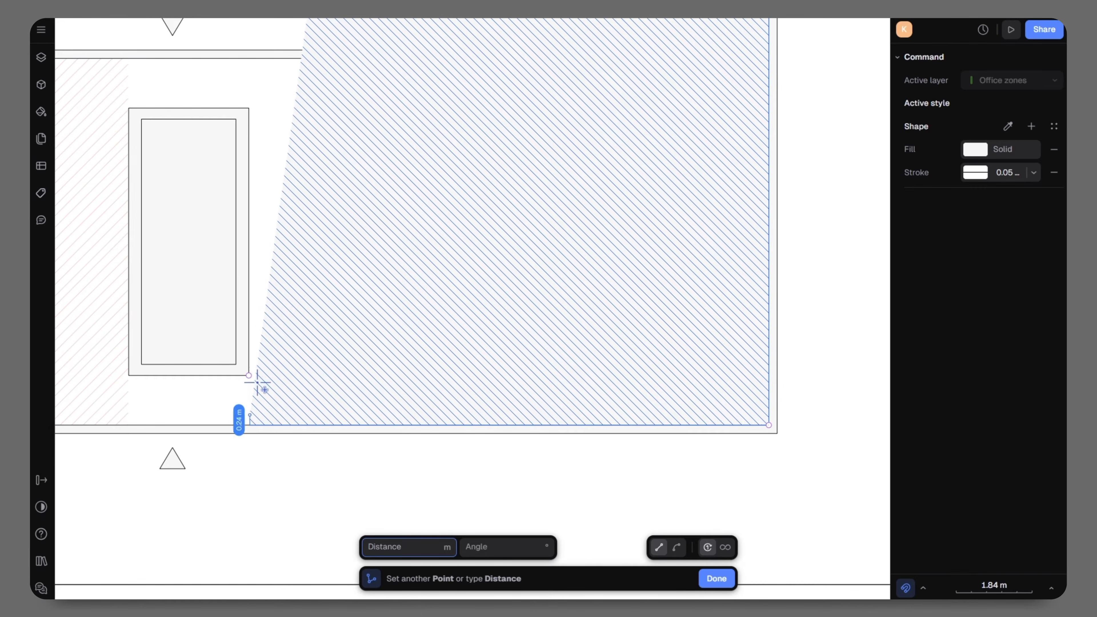
pyautogui.click(250, 57)
pyautogui.click(376, 58)
pyautogui.scroll(-5, 401, 348)
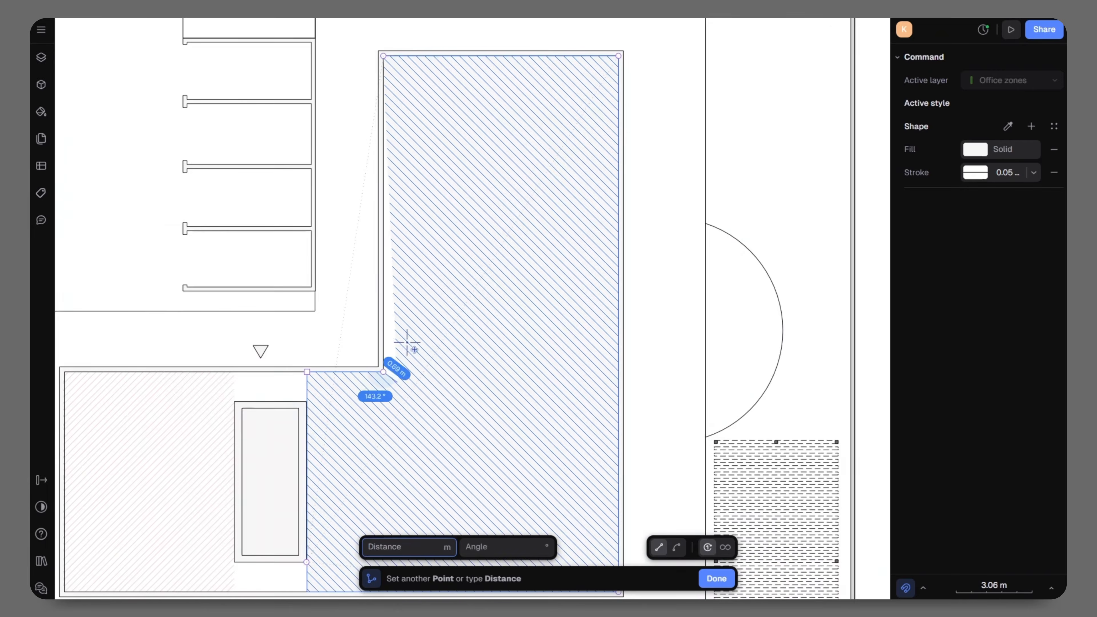
pyautogui.click(383, 56)
pyautogui.scroll(-3, 449, 56)
pyautogui.moveTo(510, 200); pyautogui.dragTo(581, 259, button='middle')
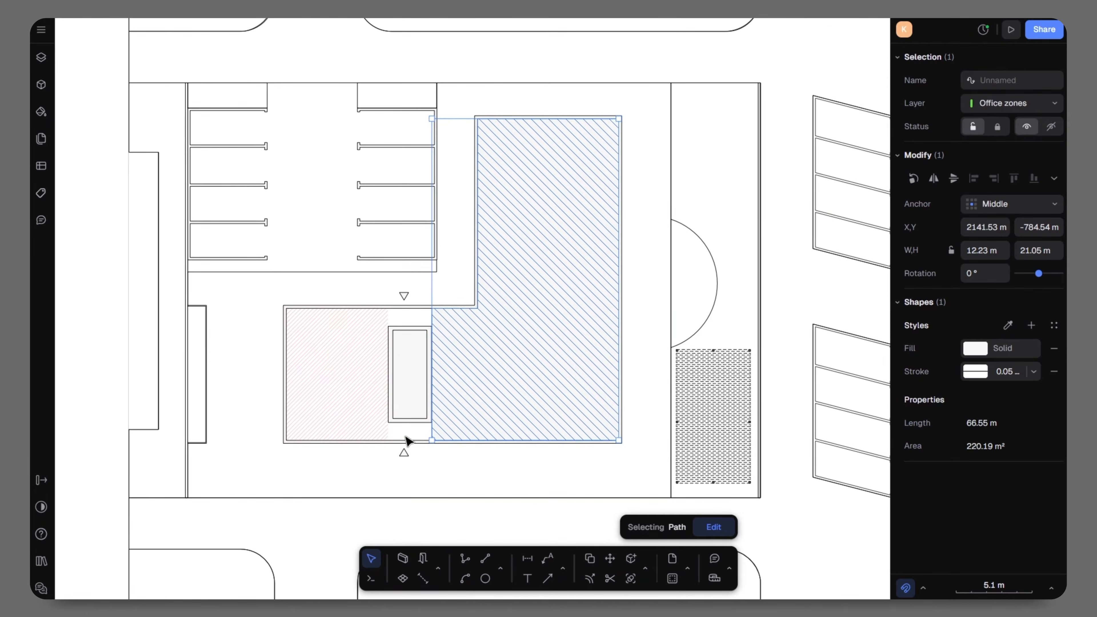
# Step: Edit the L-shaped path's two west corner points so its edge lines up with the core's east side
pyautogui.scroll(10, 427, 443)
pyautogui.scroll(2, 480, 434)
pyautogui.click(713, 527)
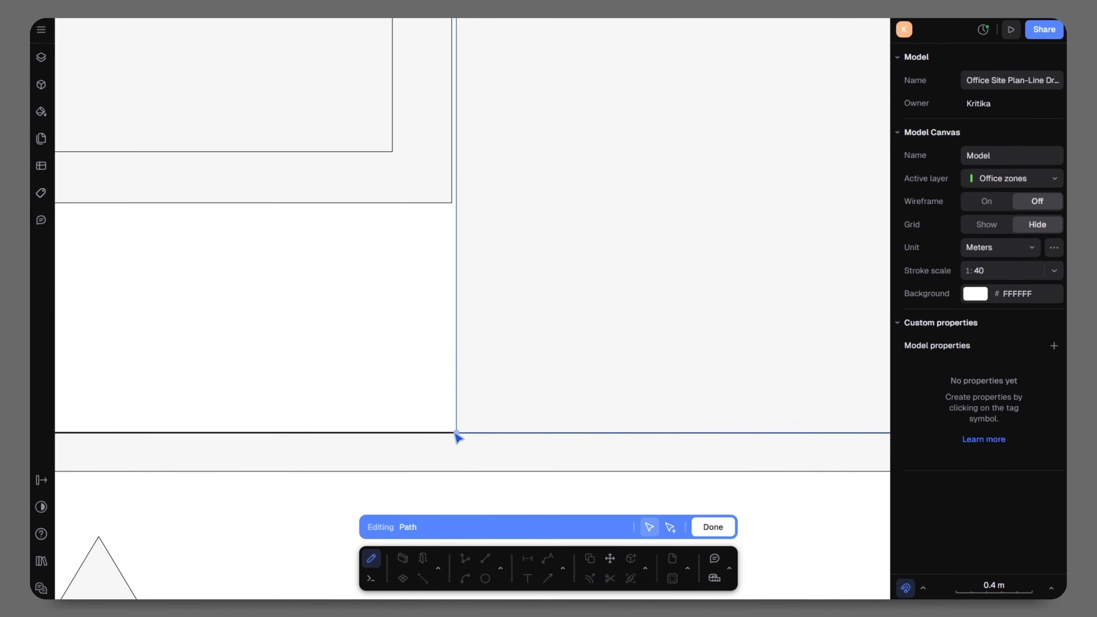
pyautogui.moveTo(457, 434); pyautogui.dragTo(452, 433)
pyautogui.scroll(-5, 454, 436)
pyautogui.scroll(6, 492, 287)
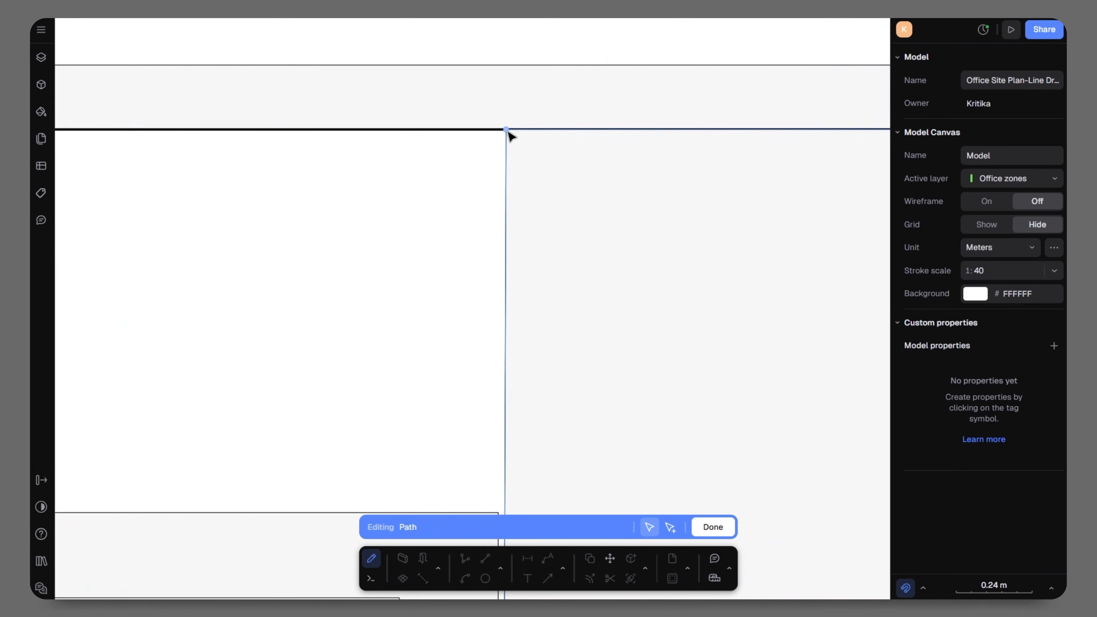
pyautogui.moveTo(508, 130); pyautogui.dragTo(499, 129)
pyautogui.scroll(-3, 564, 270)
pyautogui.click(713, 528)
pyautogui.scroll(-6, 494, 363)
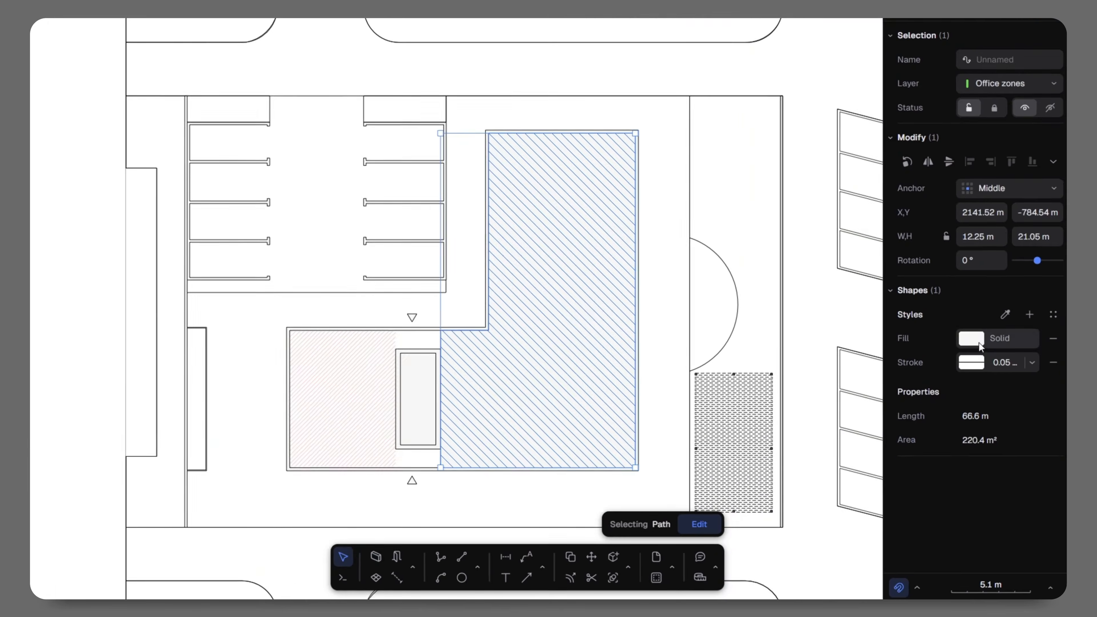
# Step: Fill the L-shaped path with the Square 300x300 hatch pattern at 20% opacity
pyautogui.click(976, 348)
pyautogui.click(775, 197)
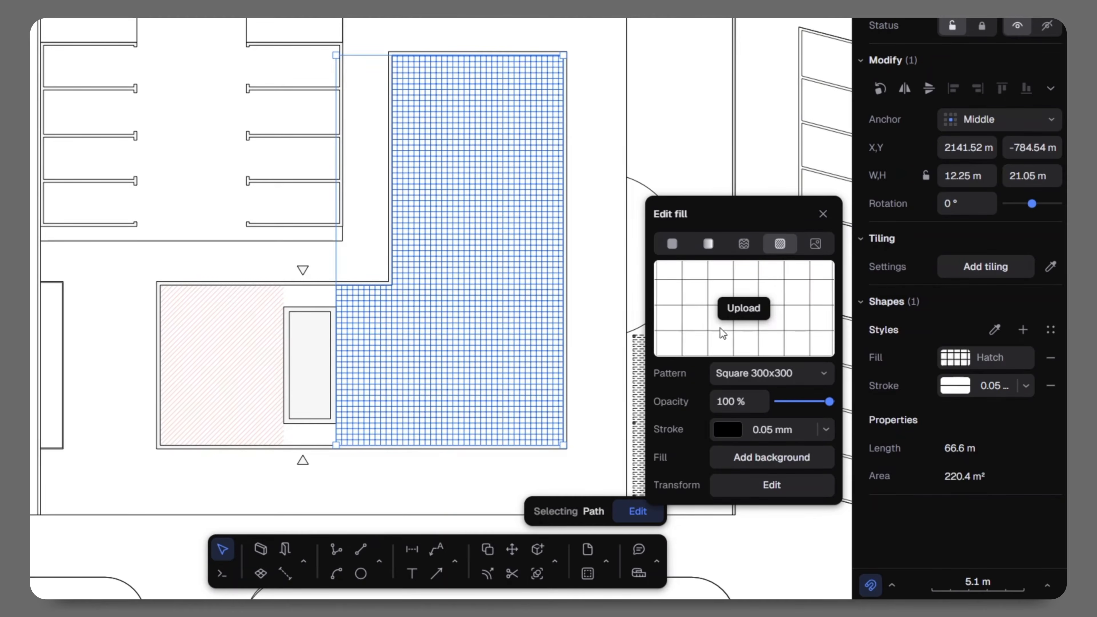
pyautogui.click(760, 403)
pyautogui.write('20')
pyautogui.press('Return')
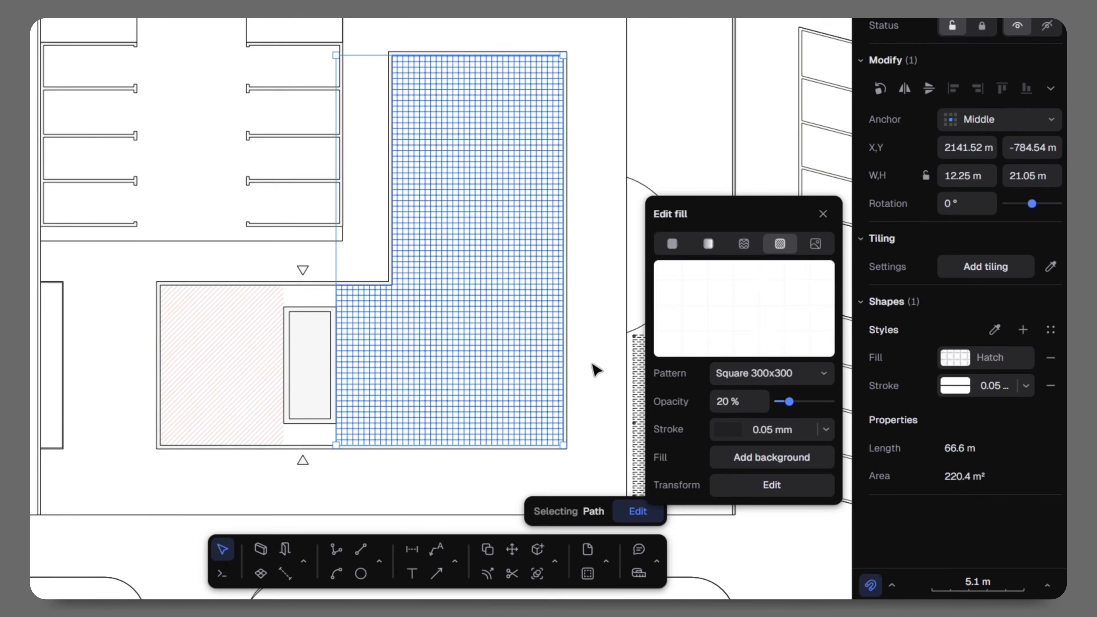
pyautogui.click(591, 363)
# Step: Remove the outline stroke from the grid-hatched L-shaped path and clear the selection
pyautogui.click(644, 409)
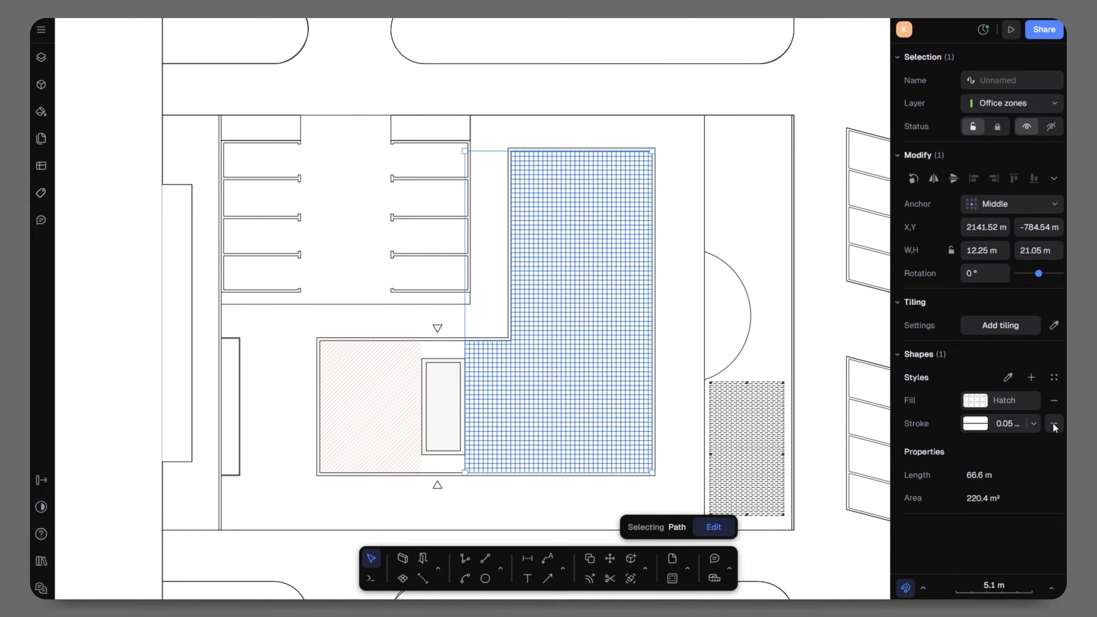
pyautogui.click(694, 378)
# Step: Draw a 2.83 by 1.17 m rectangle between the core's south edge and the building's inner south wall
pyautogui.scroll(10, 485, 498)
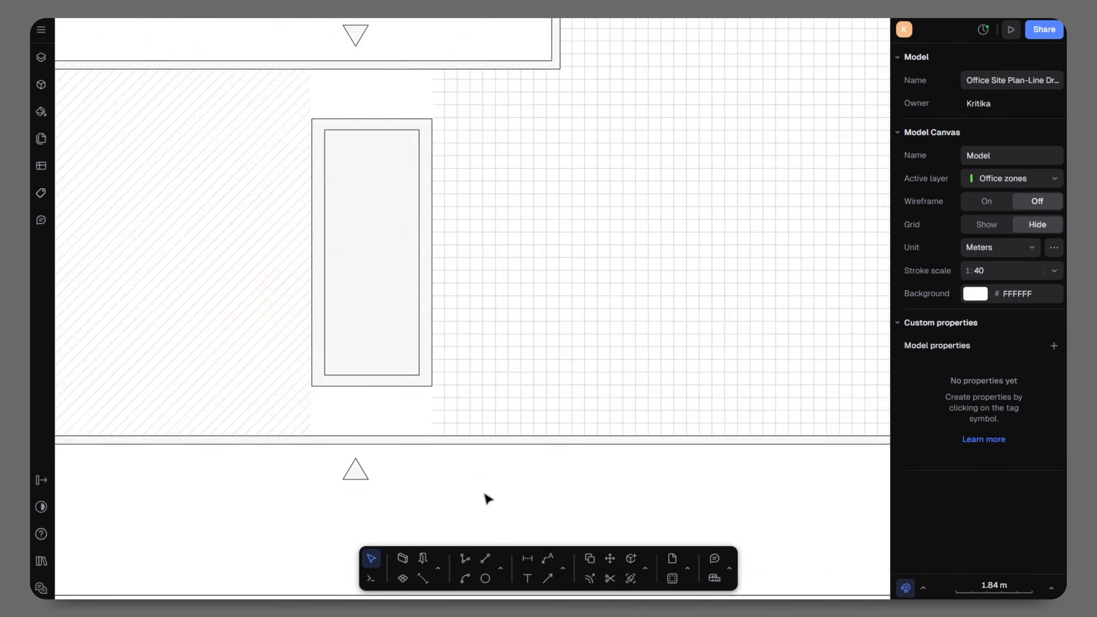
pyautogui.moveTo(328, 341); pyautogui.dragTo(594, 363, button='middle')
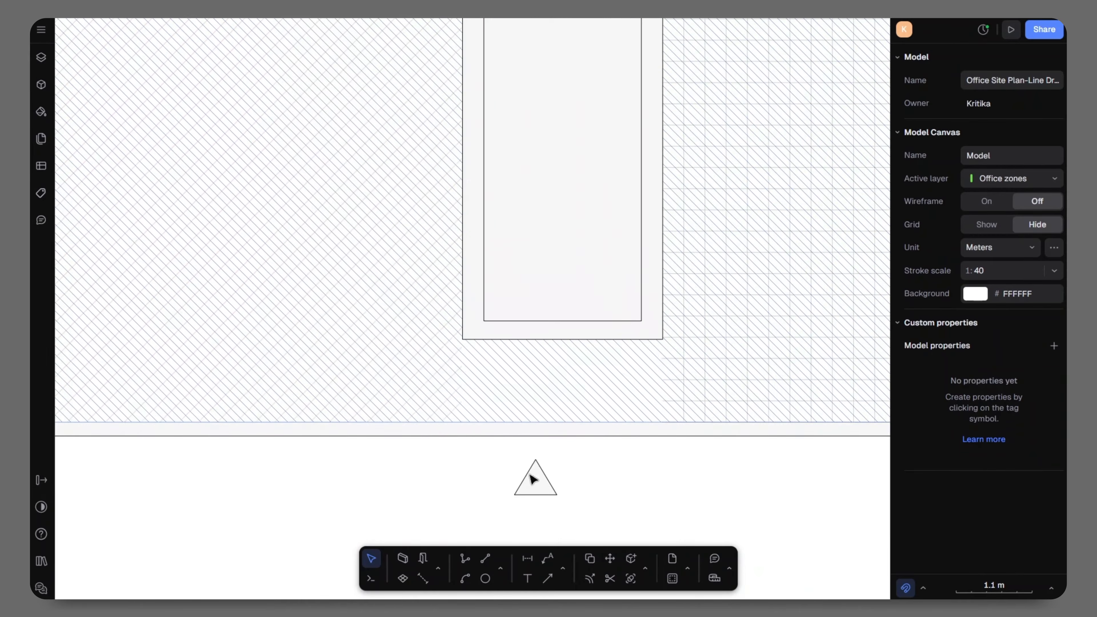
pyautogui.click(501, 571)
pyautogui.click(518, 518)
pyautogui.click(463, 339)
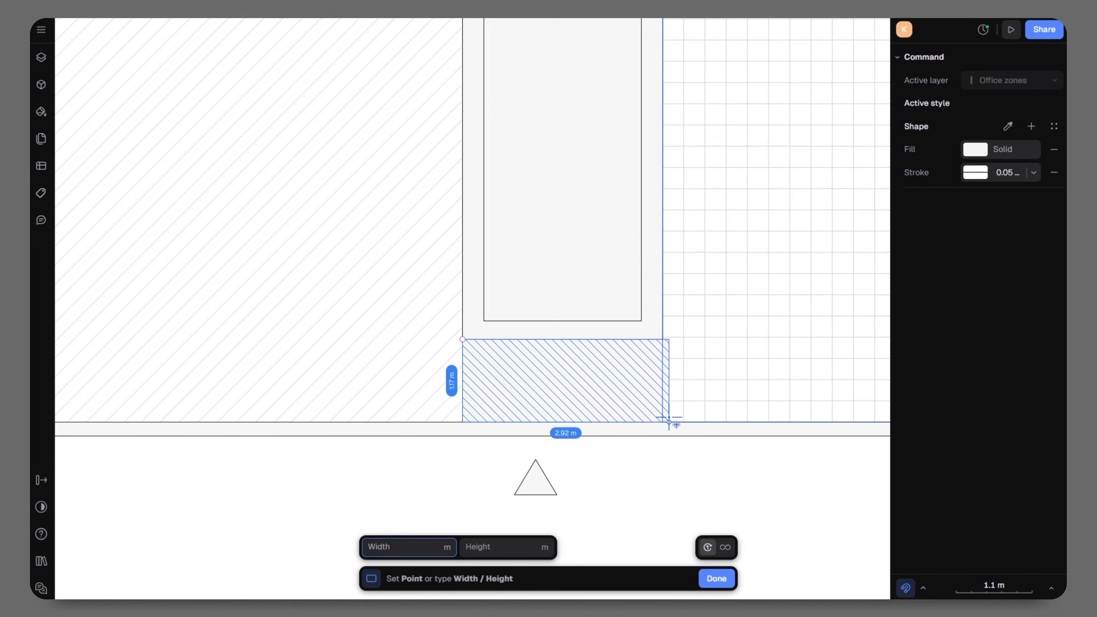
pyautogui.click(663, 422)
# Step: Fill the rectangle south of the core with the Dashed Oblique hatch pattern, using a yellow hatch stroke and 10% opacity
pyautogui.click(978, 349)
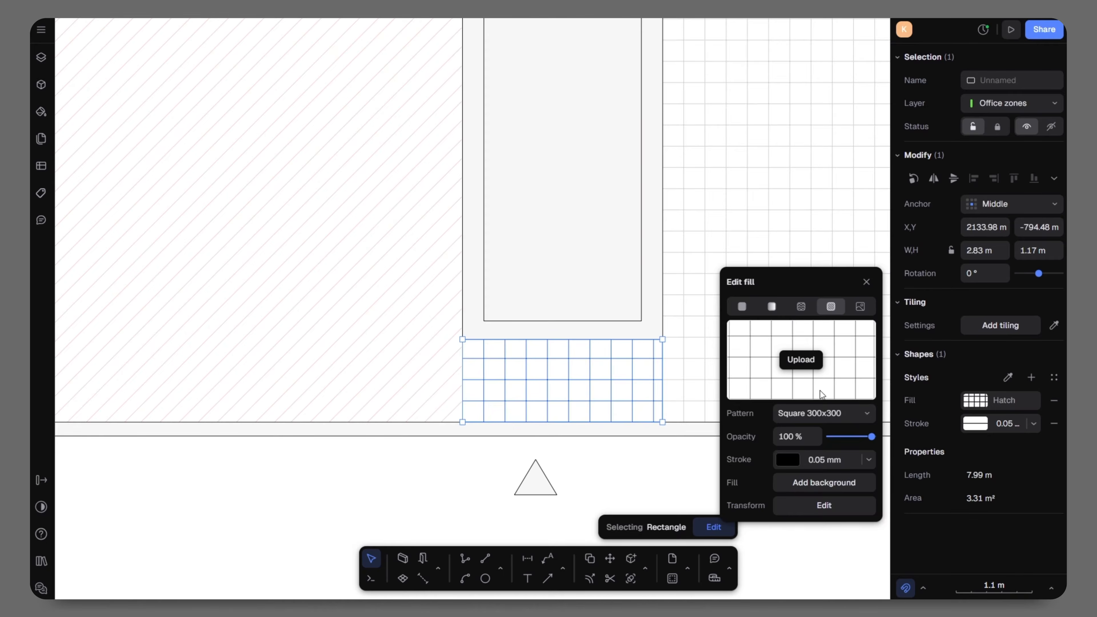
pyautogui.click(823, 413)
pyautogui.scroll(-5, 791, 303)
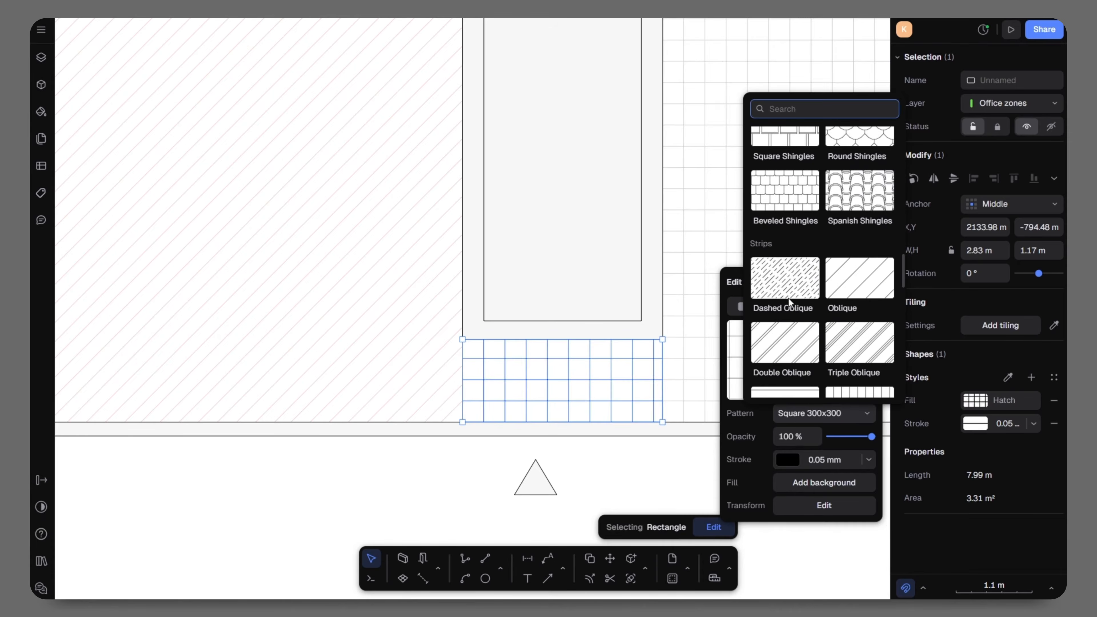
pyautogui.click(788, 299)
pyautogui.click(784, 463)
pyautogui.click(779, 459)
pyautogui.click(736, 329)
pyautogui.click(804, 438)
pyautogui.write('10')
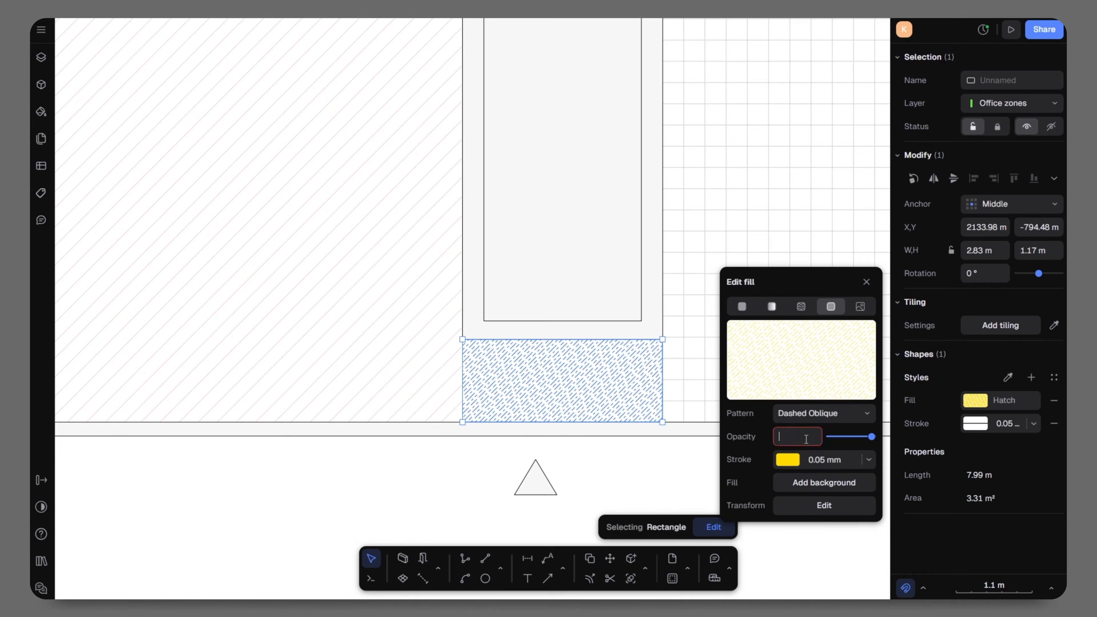
pyautogui.press('Return')
pyautogui.press('Escape')
# Step: Remove the yellow-hatched rectangle's outline stroke and copy the rectangle into the gap north of the core
pyautogui.click(640, 389)
pyautogui.click(1054, 424)
pyautogui.press('Escape')
pyautogui.scroll(-5, 645, 450)
pyautogui.keyDown('alt'); pyautogui.moveTo(617, 424); pyautogui.dragTo(618, 235); pyautogui.keyUp('alt')
pyautogui.click(695, 462)
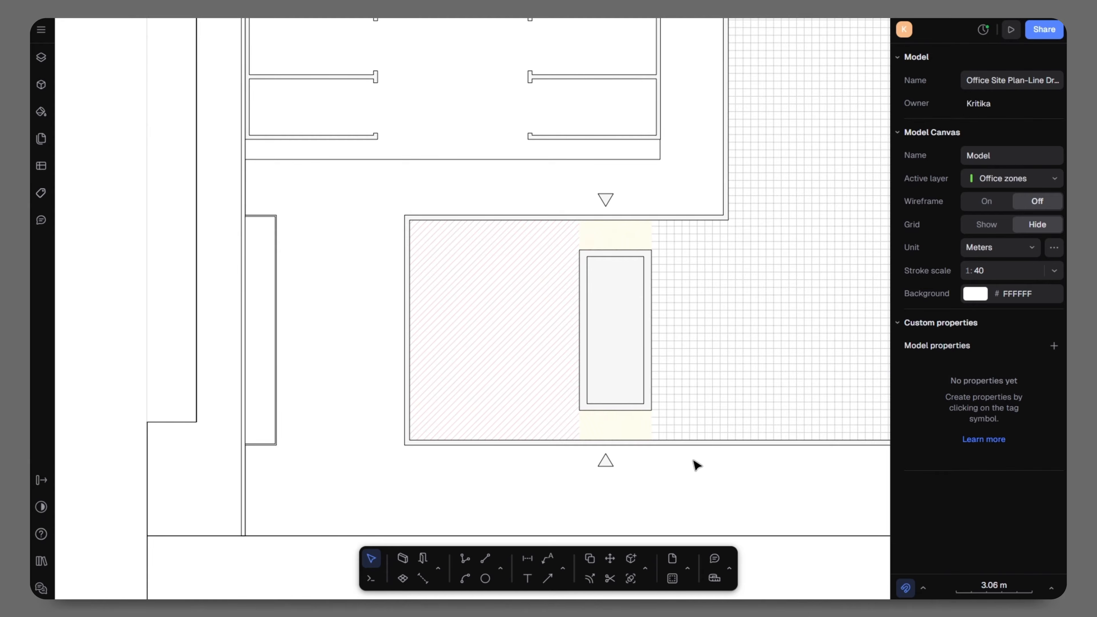
# Step: Fill the road path surrounding the office plot with the Light Asphalt.png texture
pyautogui.scroll(-3, 575, 356)
pyautogui.moveTo(735, 297); pyautogui.dragTo(610, 361, button='middle')
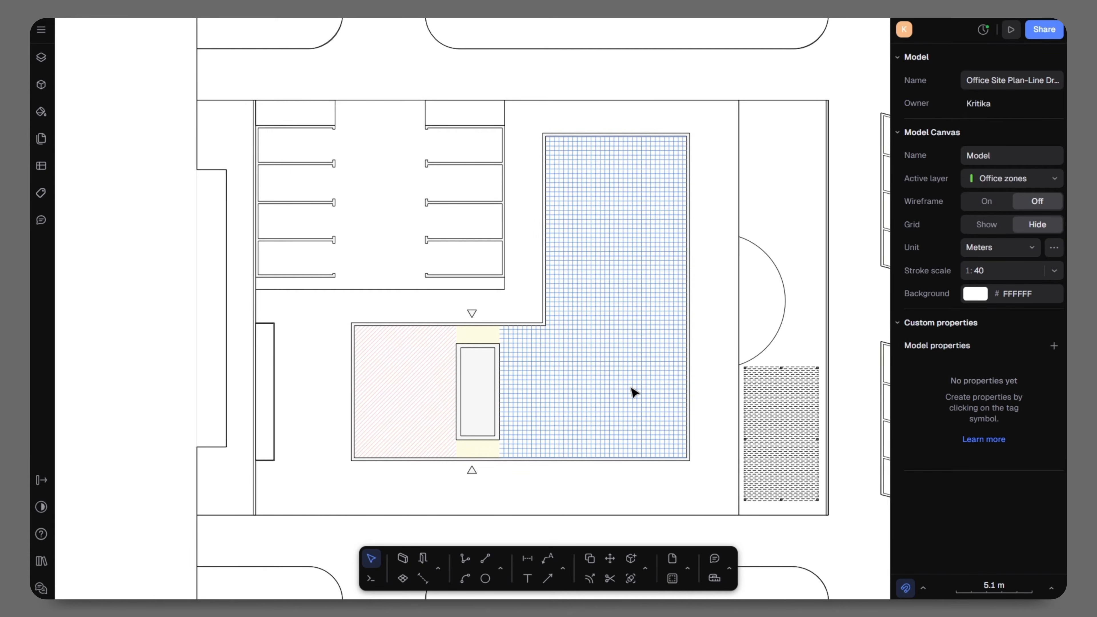
pyautogui.scroll(-3, 444, 324)
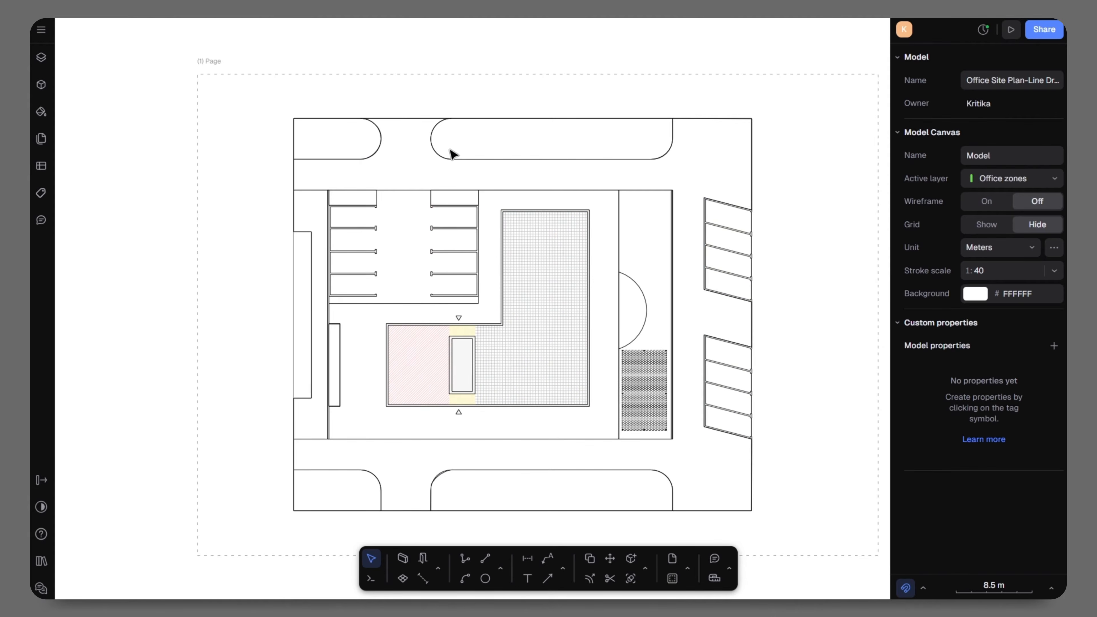
pyautogui.click(445, 157)
pyautogui.hscroll(2, 561, 299)
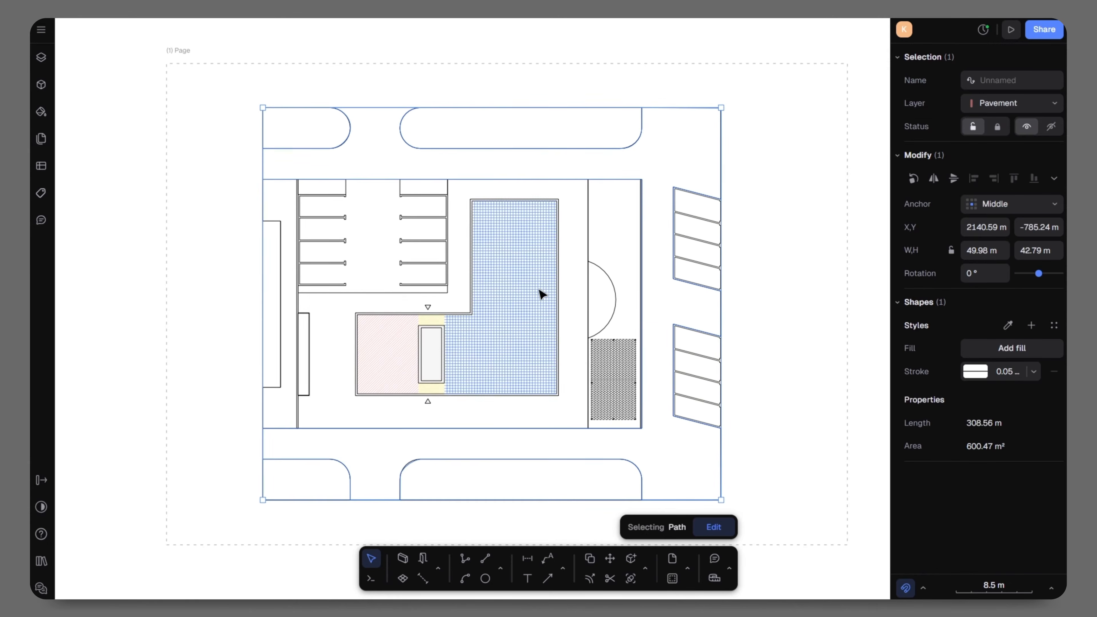
pyautogui.click(1015, 354)
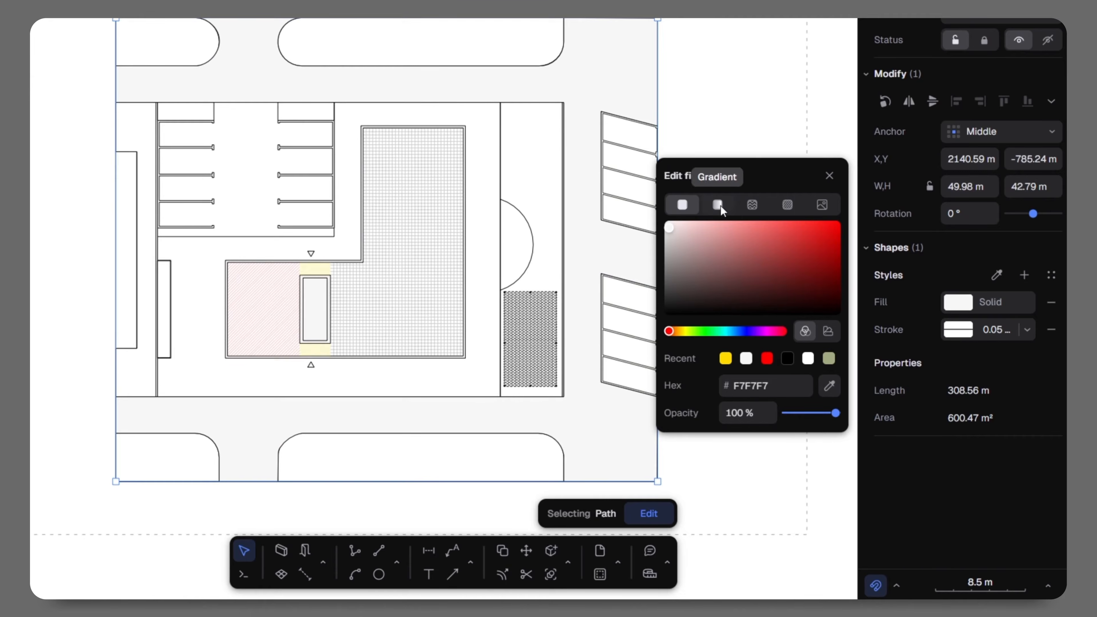
pyautogui.click(753, 205)
pyautogui.click(809, 393)
pyautogui.click(821, 103)
pyautogui.scroll(-5, 779, 287)
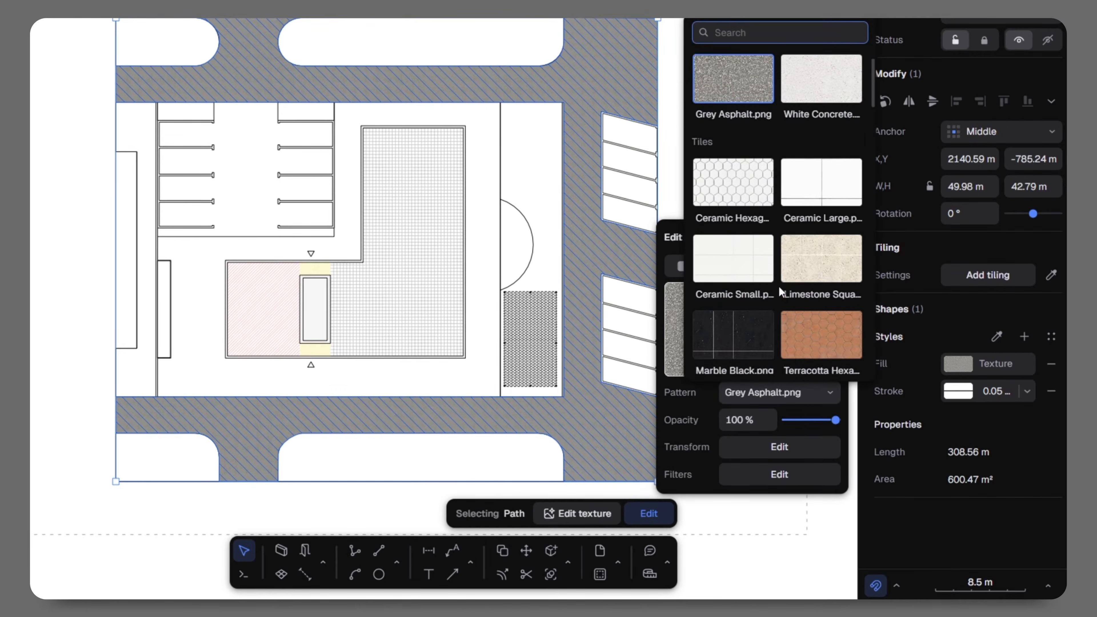
pyautogui.scroll(-6, 779, 287)
pyautogui.click(745, 250)
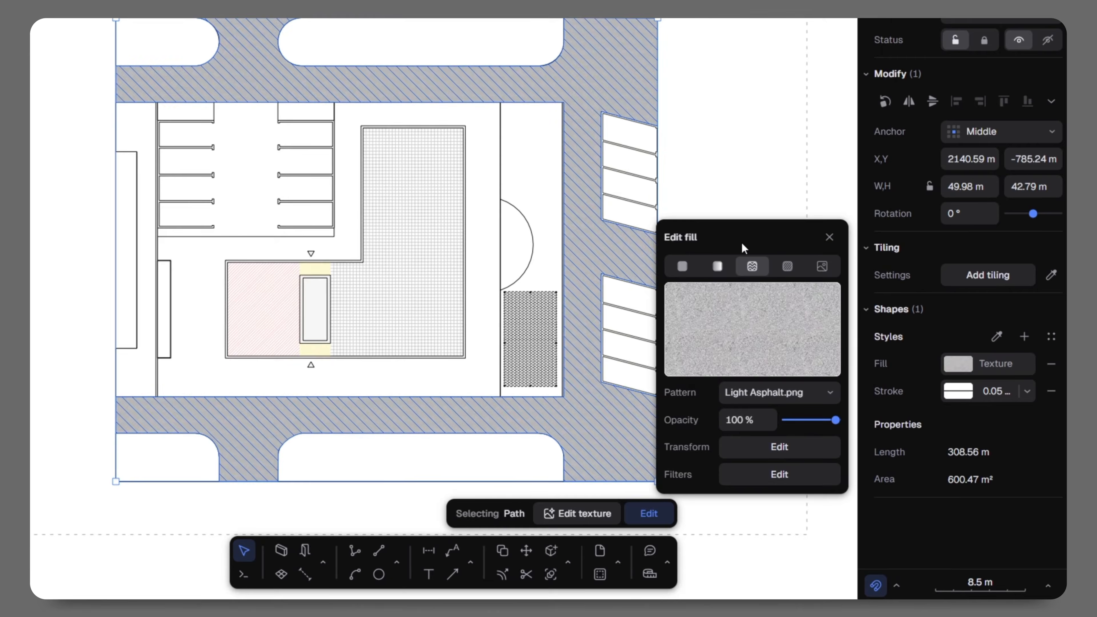
pyautogui.click(849, 266)
pyautogui.click(840, 290)
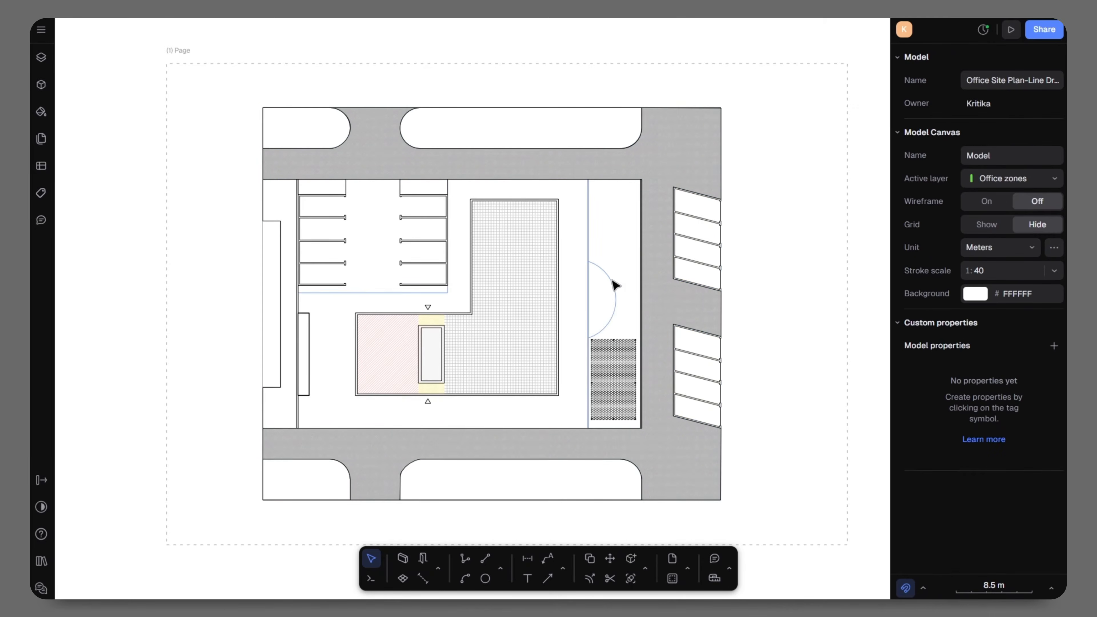
# Step: Fill the paved area around the building, including the half-round bay to the east, with the Limestone Square texture
pyautogui.click(614, 282)
pyautogui.click(975, 347)
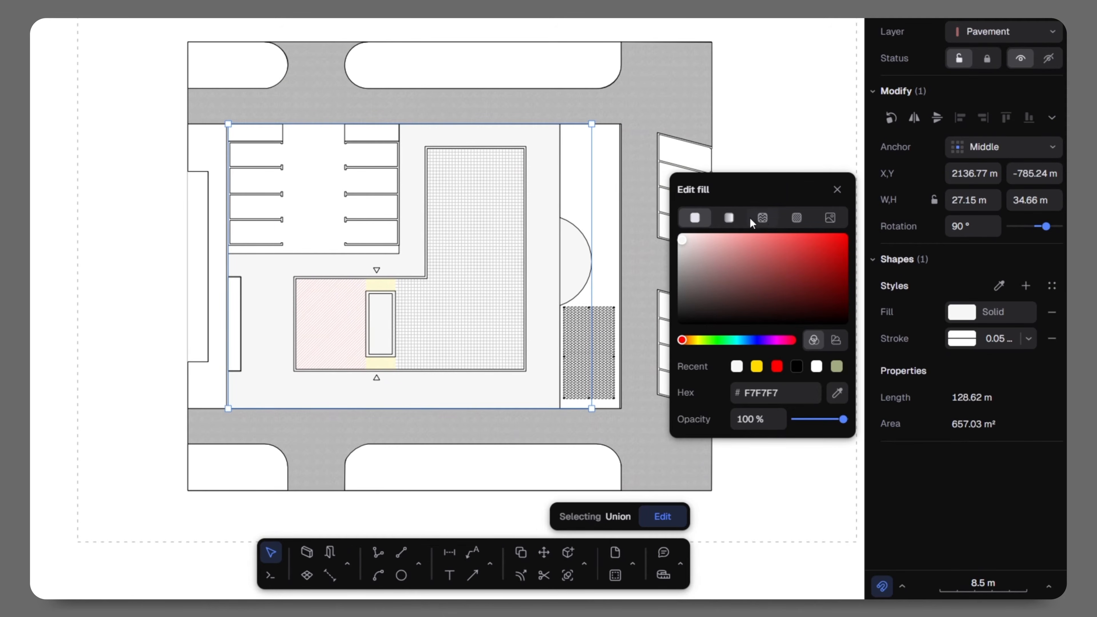
pyautogui.click(762, 217)
pyautogui.click(817, 402)
pyautogui.click(759, 305)
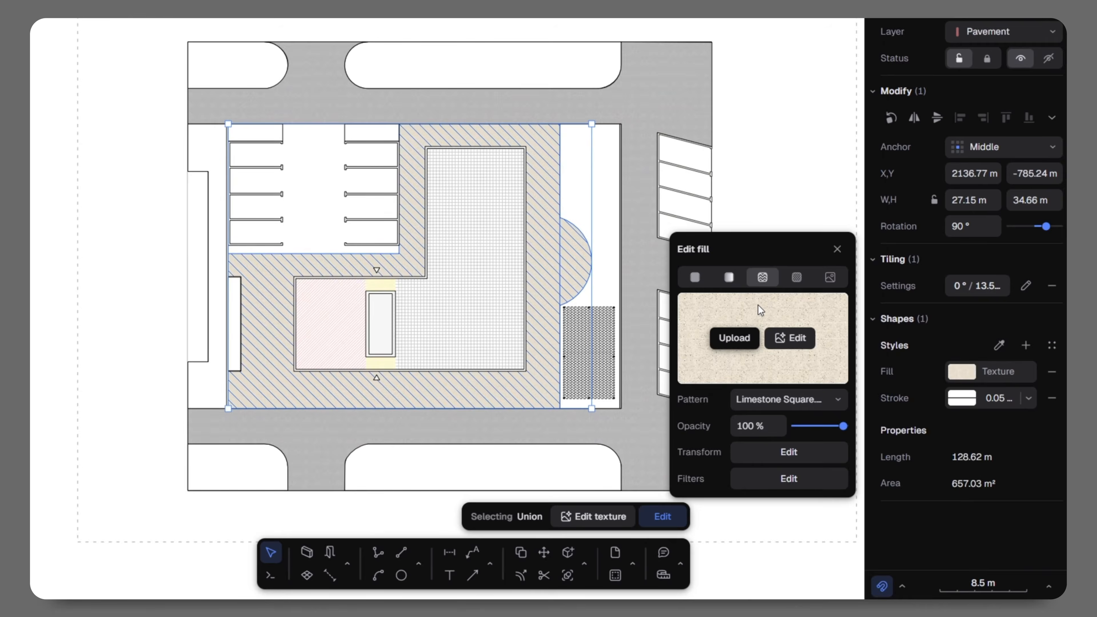
# Step: Replace the paved area's texture with the uploaded Ceramic Tiles image from the Post production Textures folder
pyautogui.scroll(5, 537, 330)
pyautogui.scroll(-5, 574, 323)
pyautogui.moveTo(791, 358)
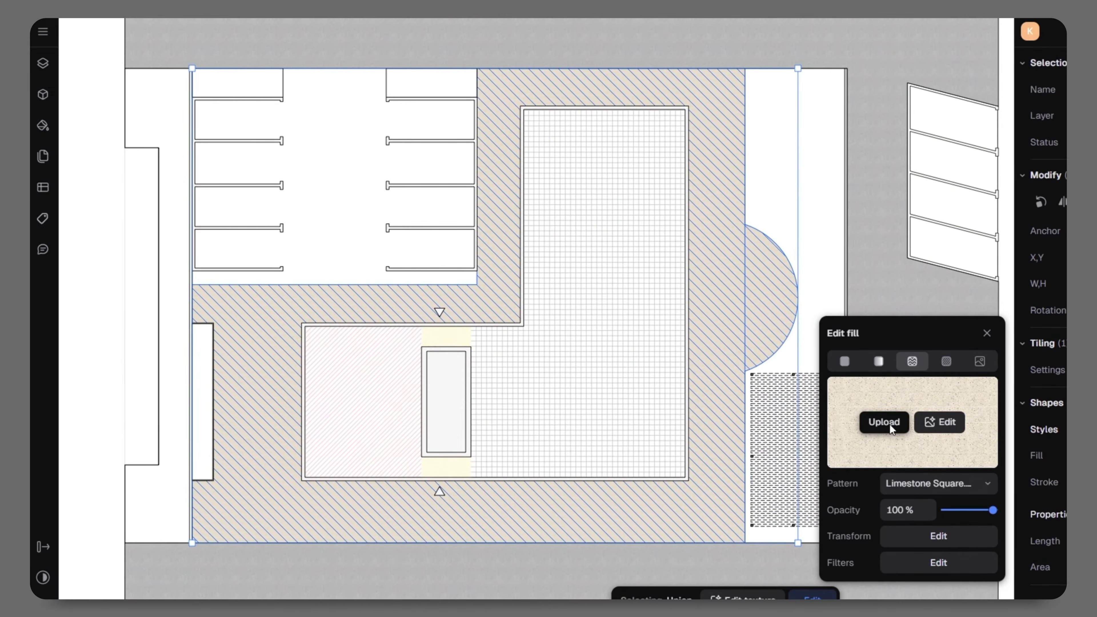
pyautogui.click(736, 337)
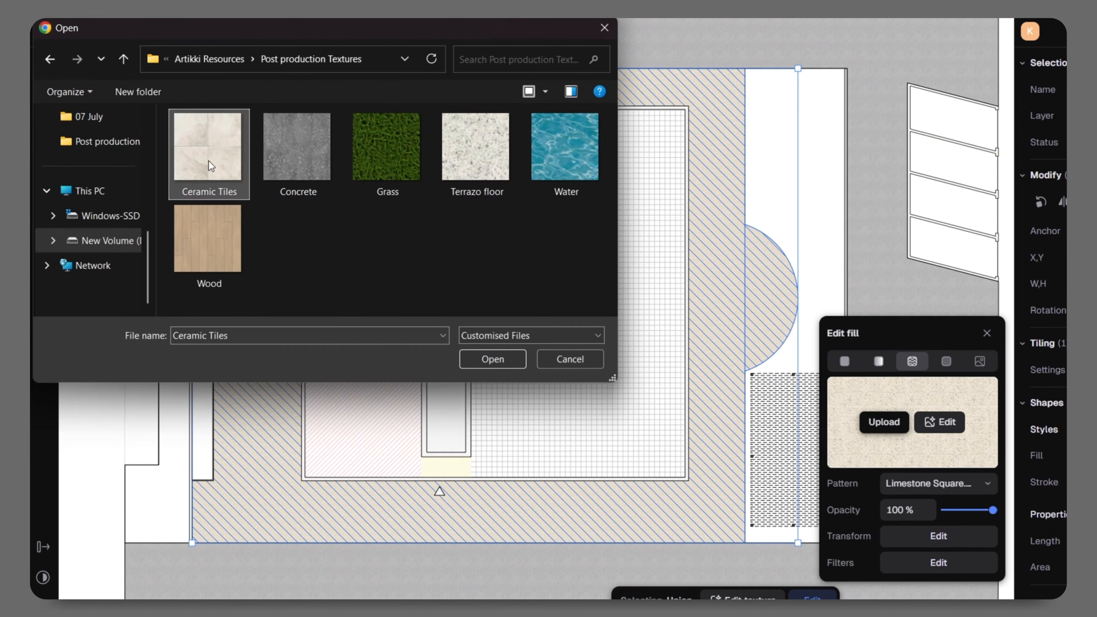
pyautogui.click(472, 362)
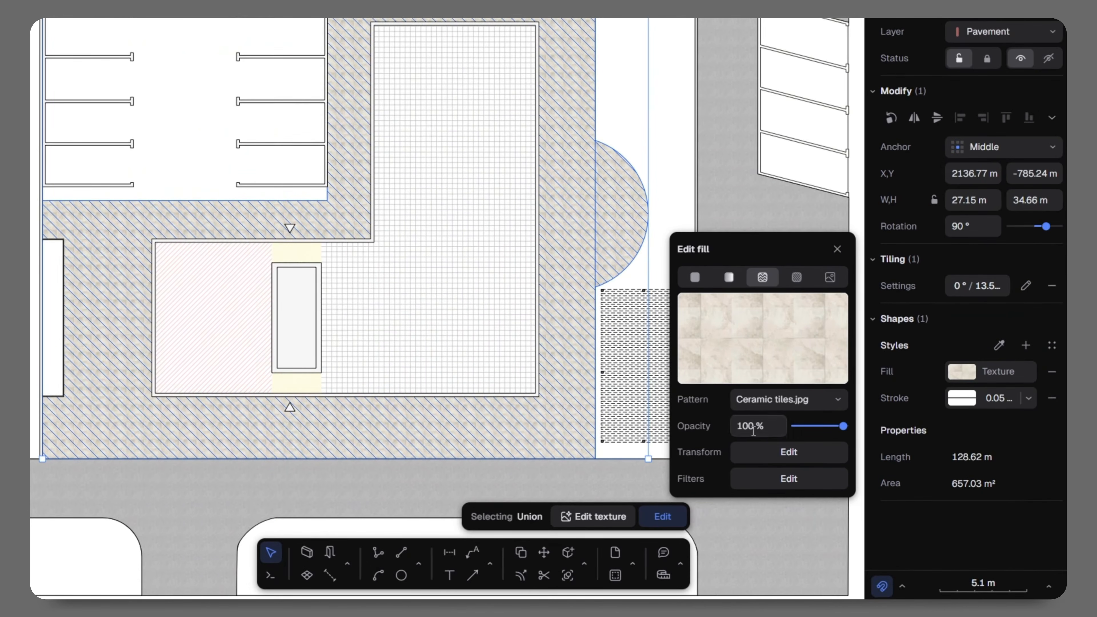
# Step: Set the ceramic tile texture's scale to 3x on the paved area around the building
pyautogui.click(783, 452)
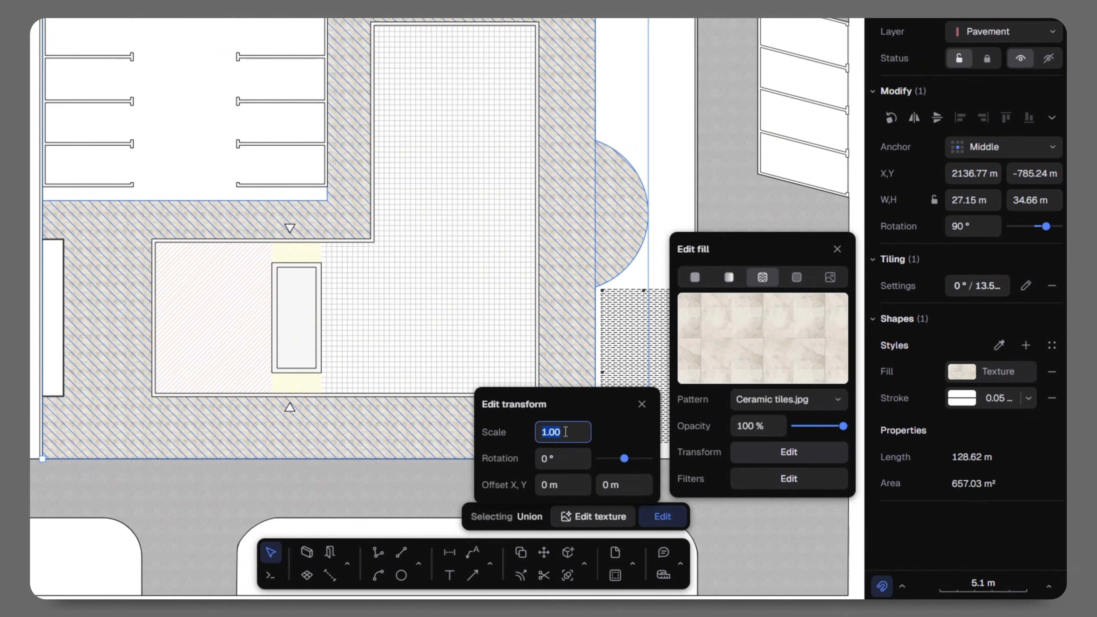
pyautogui.write('3')
pyautogui.press('Return')
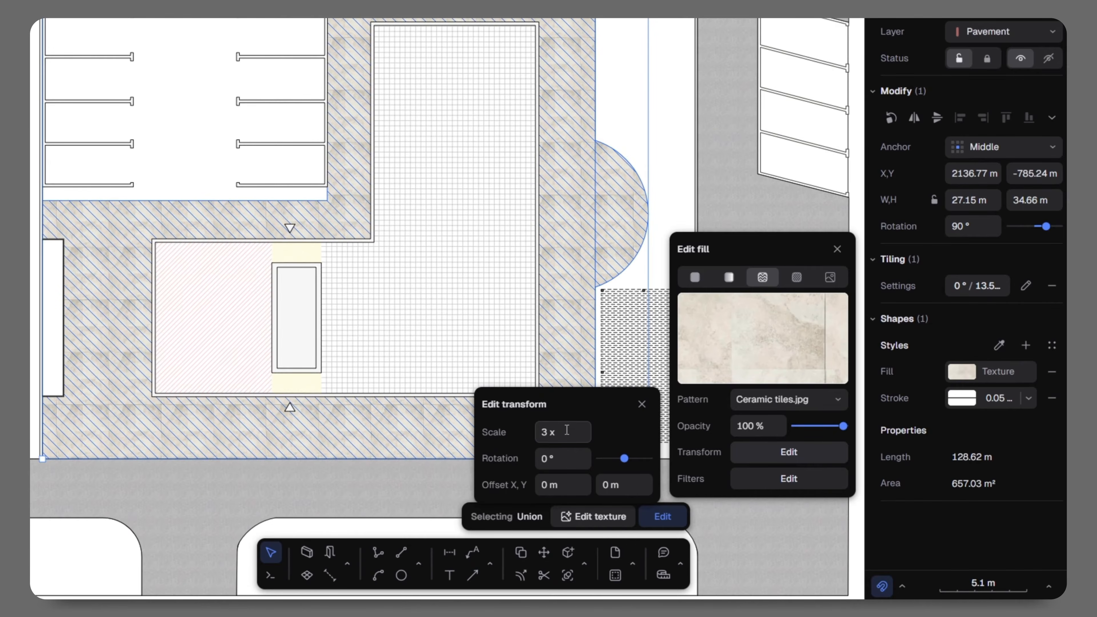
pyautogui.click(836, 250)
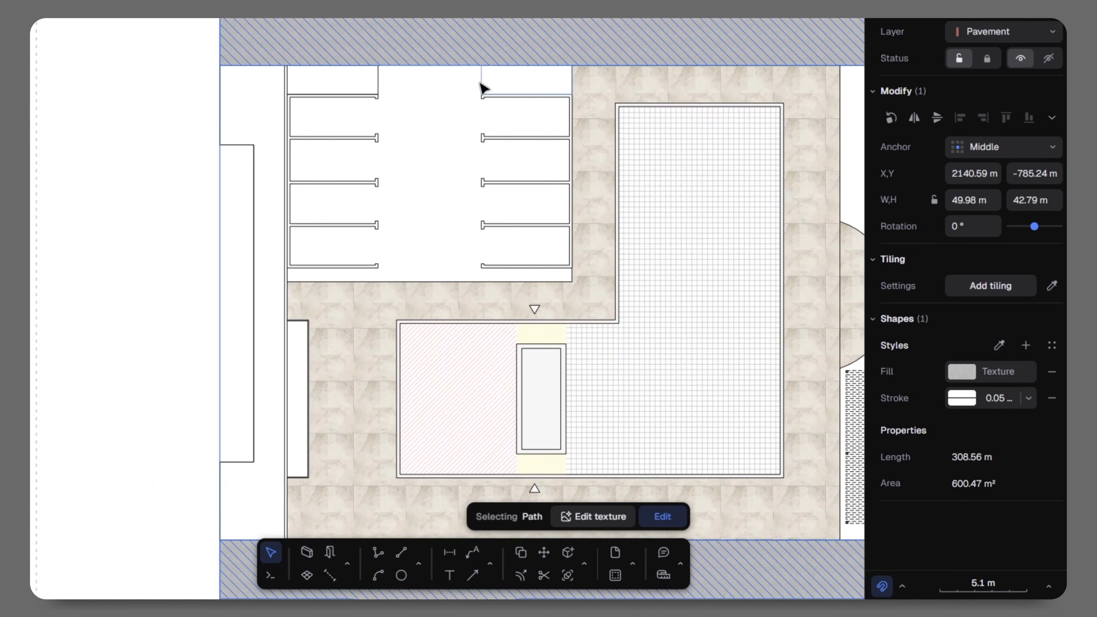
# Step: Copy the ceramic tile paving style onto the two small rectangles at the north end of the parking rows
pyautogui.click(483, 88)
pyautogui.keyDown('shift'); pyautogui.click(382, 90); pyautogui.keyUp('shift')
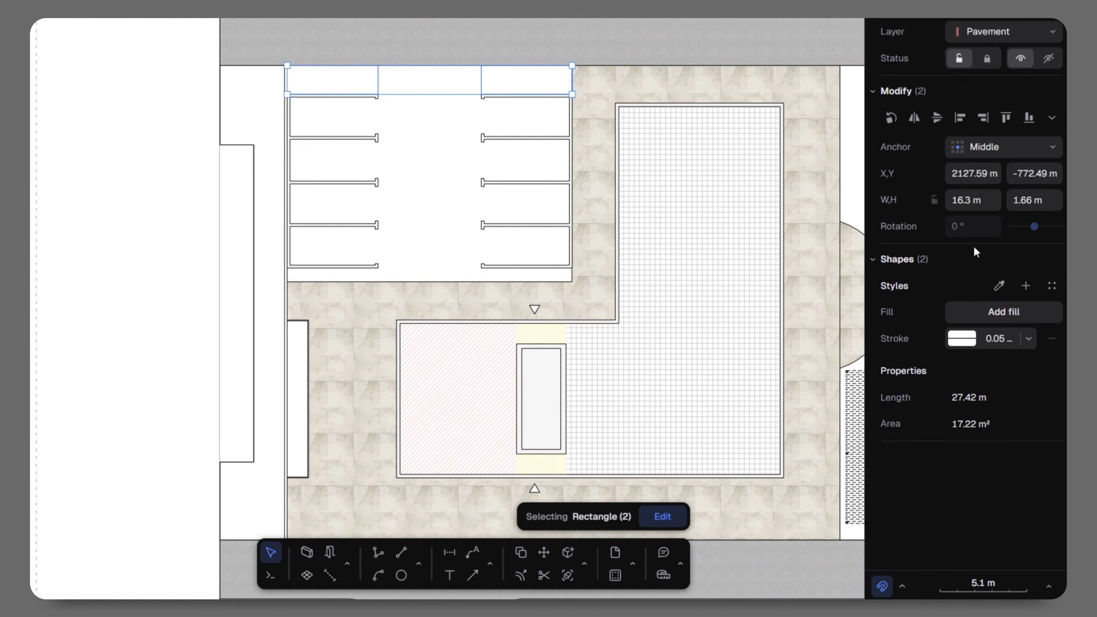
pyautogui.click(999, 286)
pyautogui.click(588, 196)
pyautogui.click(411, 226)
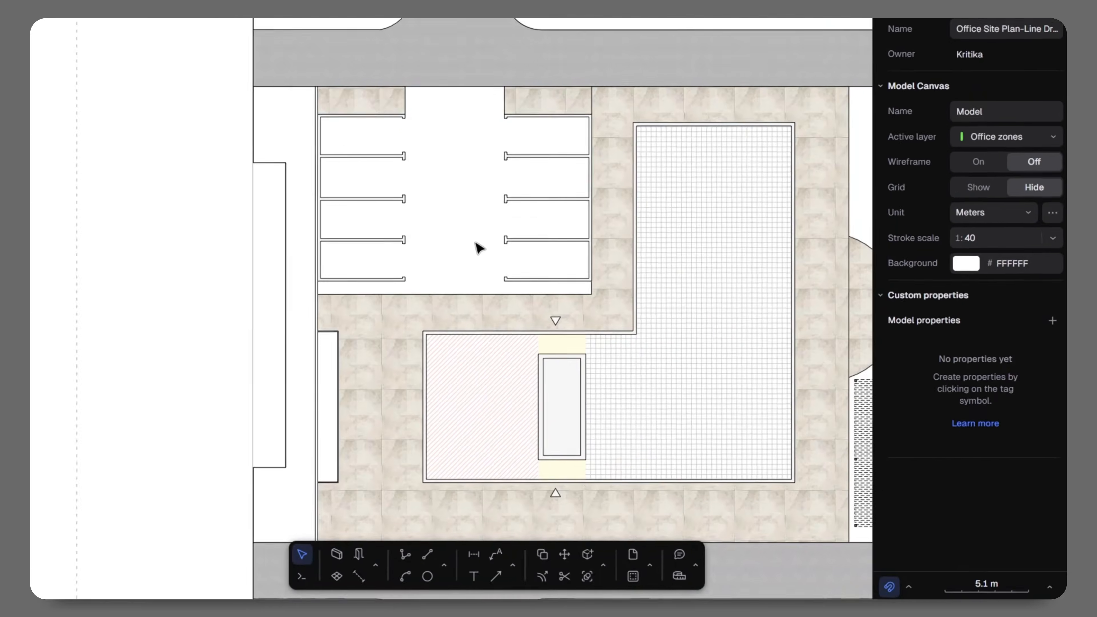
# Step: Fill the two rounded verge shapes along the site's south edge with the Grass 1.png texture
pyautogui.moveTo(286, 412); pyautogui.dragTo(757, 499)
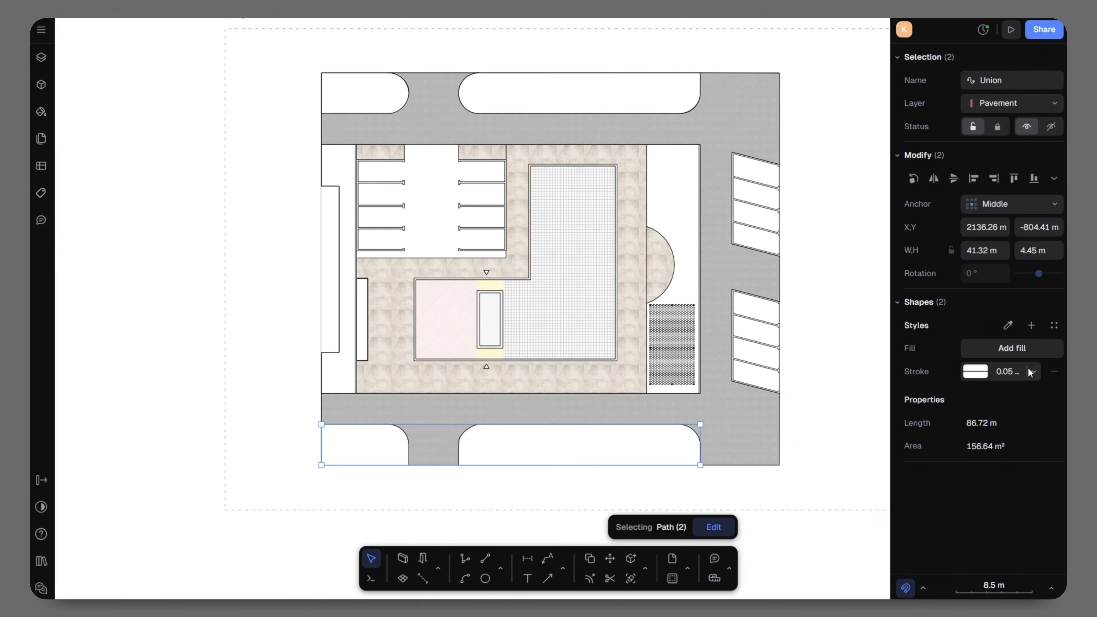
pyautogui.click(1019, 351)
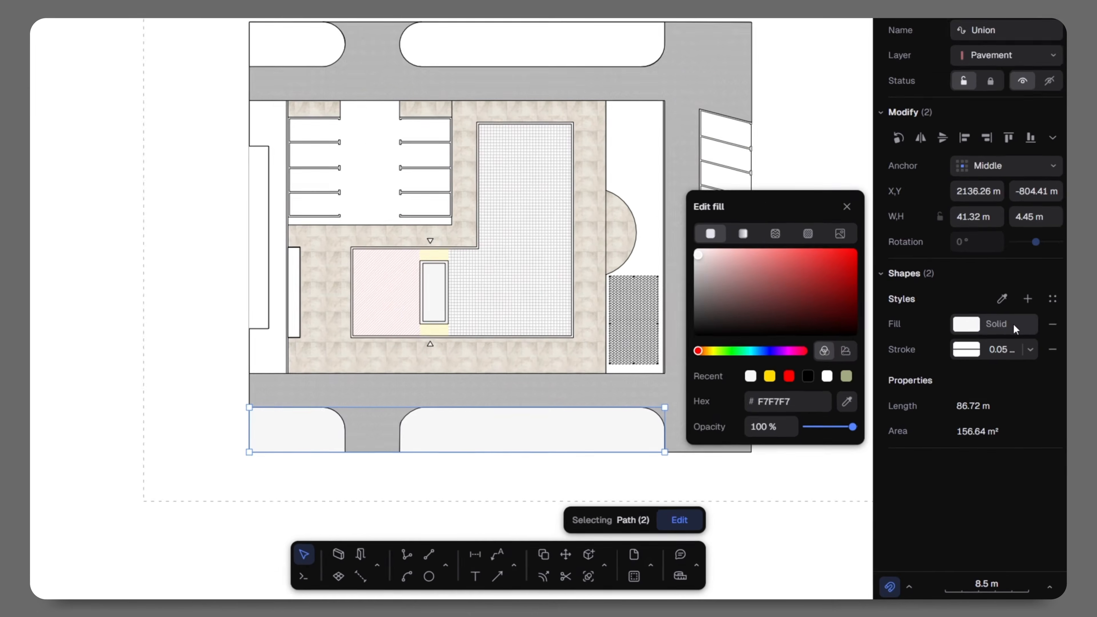
pyautogui.click(806, 269)
pyautogui.click(838, 425)
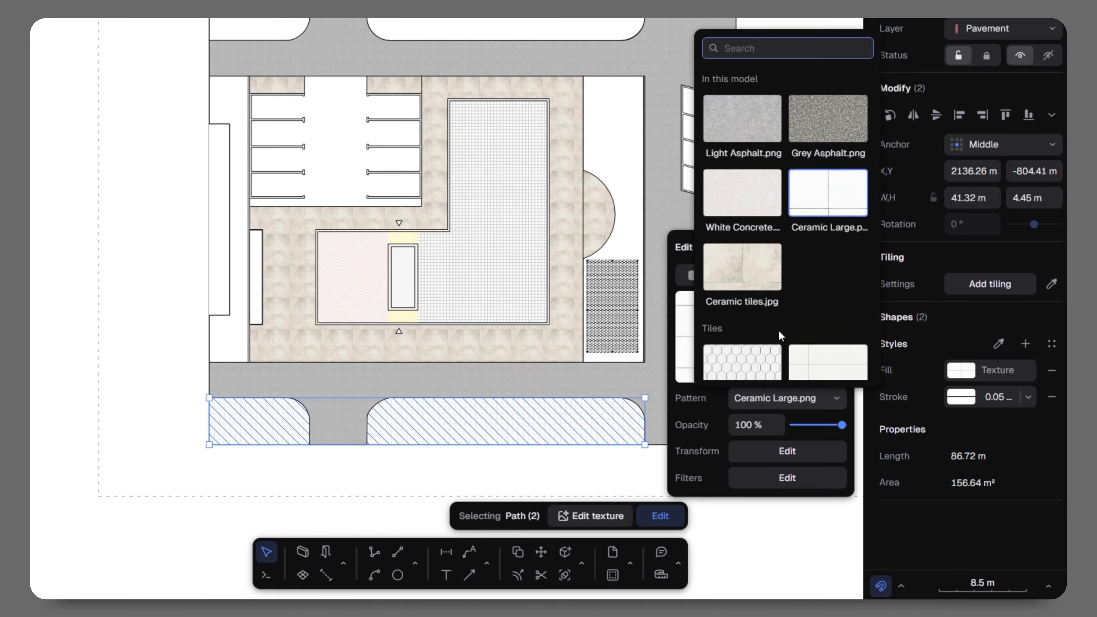
pyautogui.scroll(-10, 780, 337)
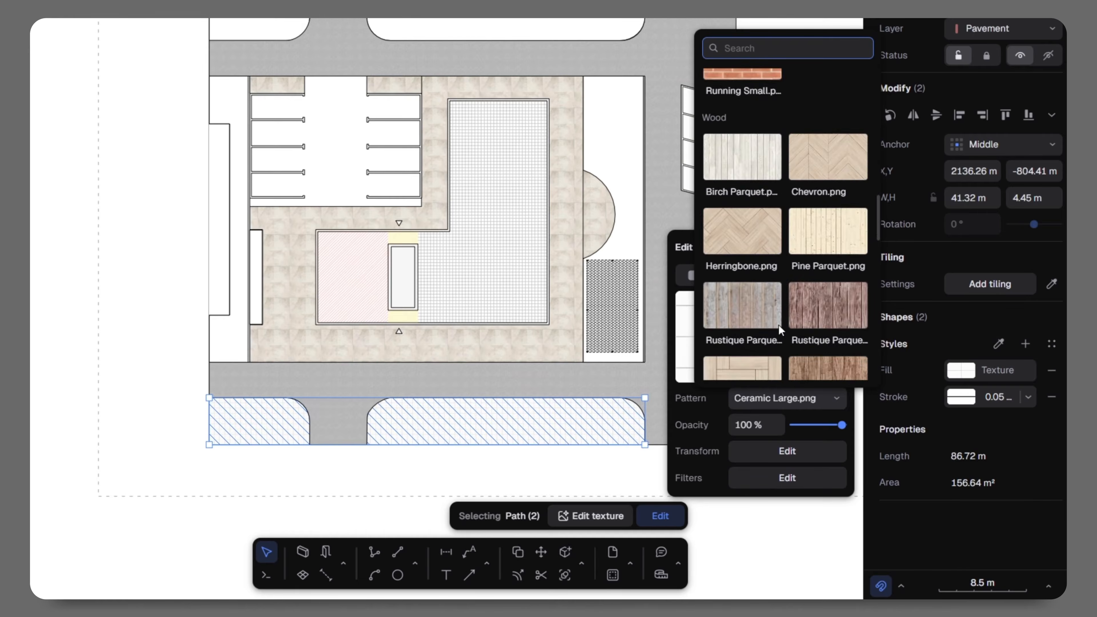
pyautogui.click(742, 281)
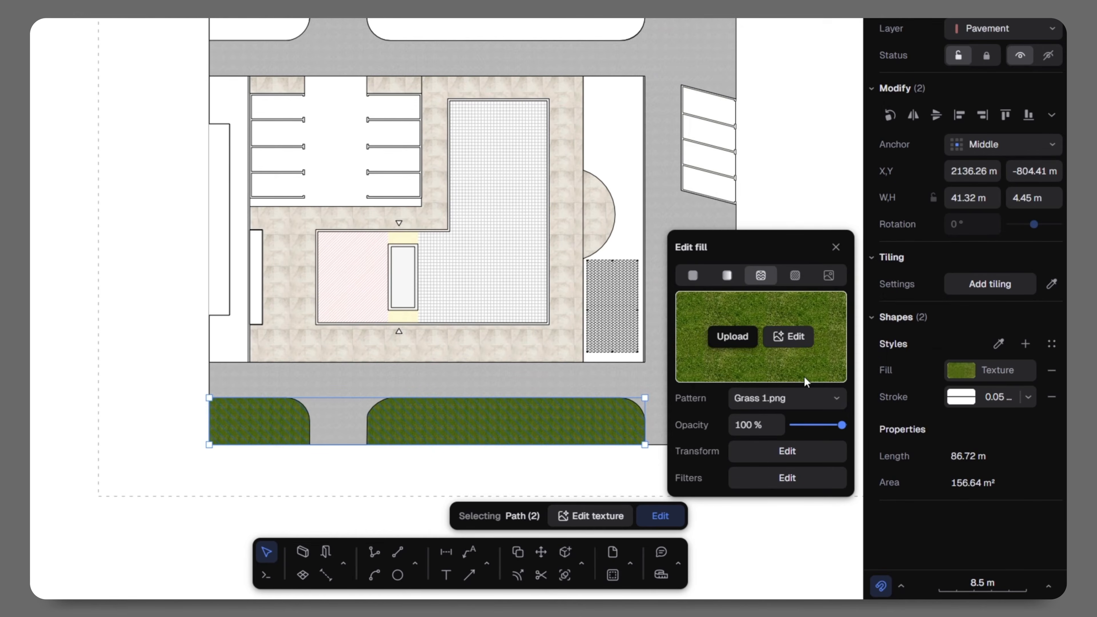
# Step: Set the southern verges' grass texture to 50% opacity and 5x scale
pyautogui.click(766, 427)
pyautogui.write('50')
pyautogui.press('Return')
pyautogui.click(787, 451)
pyautogui.click(585, 434)
pyautogui.write('5')
pyautogui.press('Return')
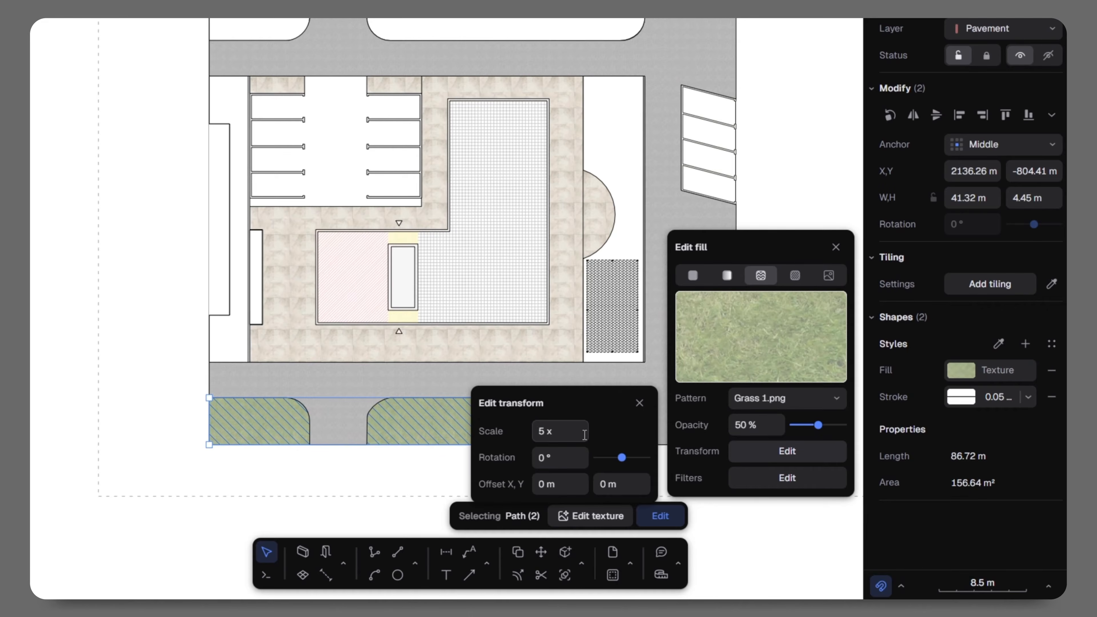
pyautogui.click(639, 403)
pyautogui.click(611, 467)
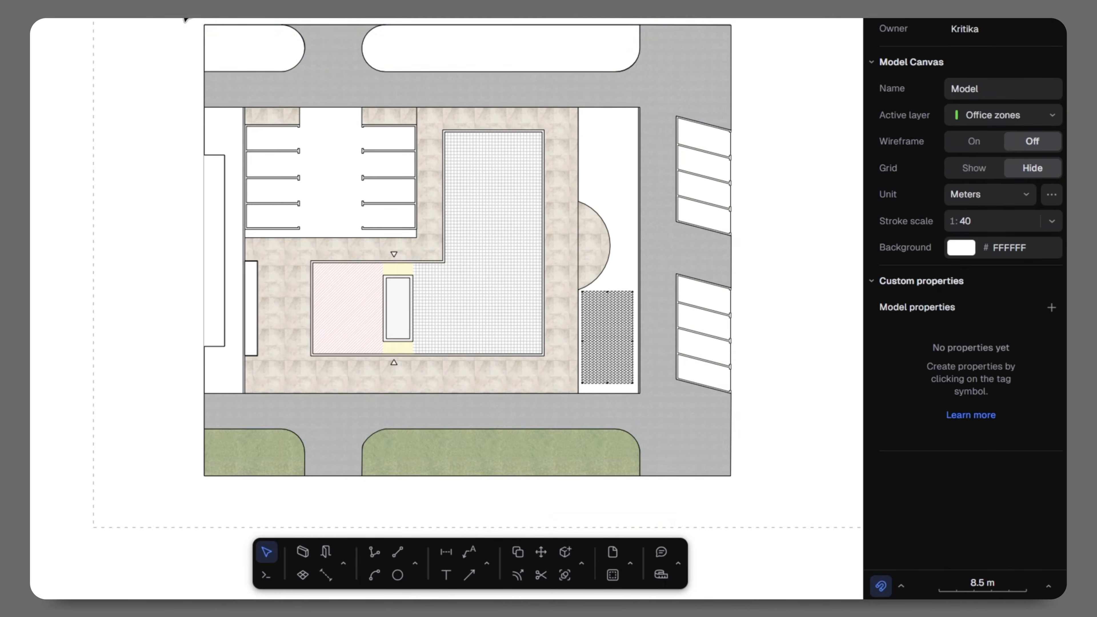
# Step: Copy the southern verges' grass style onto the two rounded verge shapes along the site's north edge
pyautogui.moveTo(184, 19); pyautogui.dragTo(717, 457)
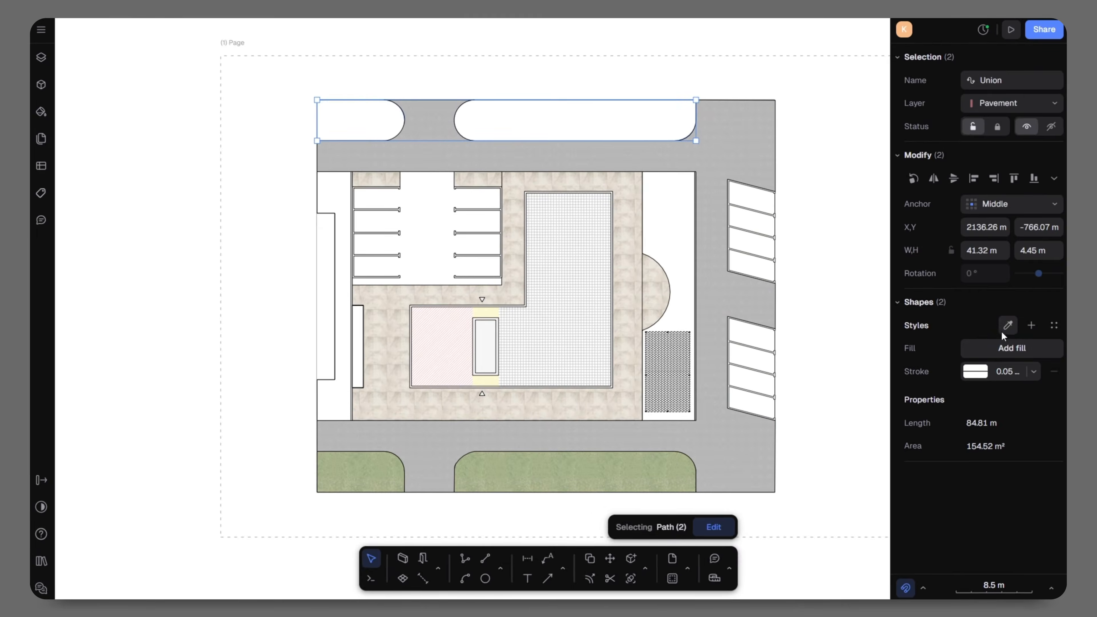
pyautogui.click(1007, 327)
pyautogui.click(648, 469)
# Step: Copy the grass style from the northern verge onto the long strip east of the paved area
pyautogui.click(864, 294)
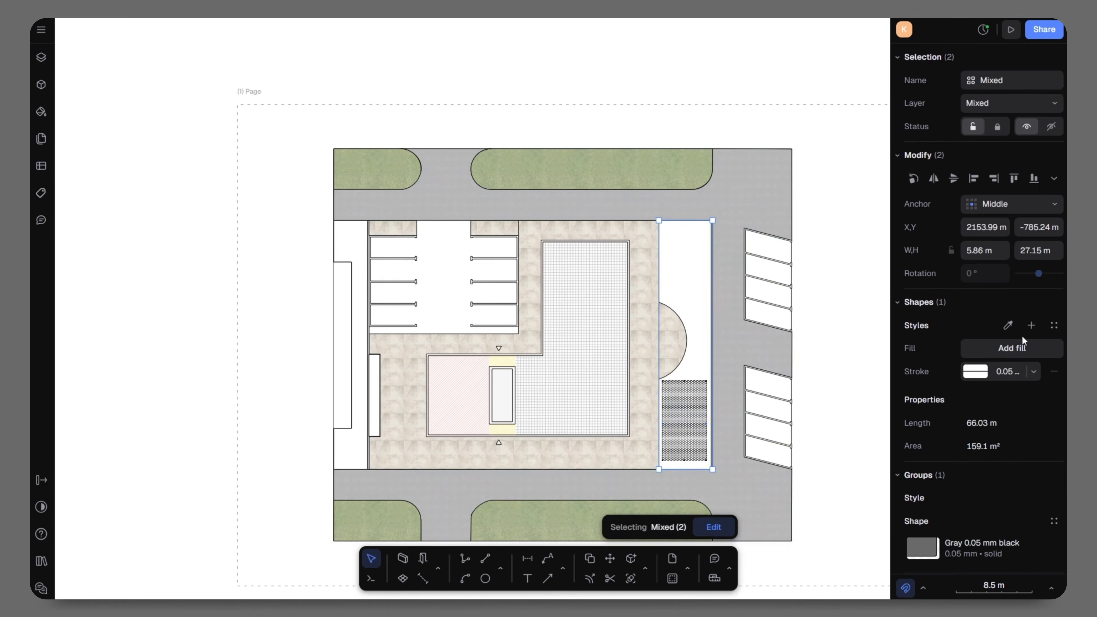
pyautogui.click(1008, 325)
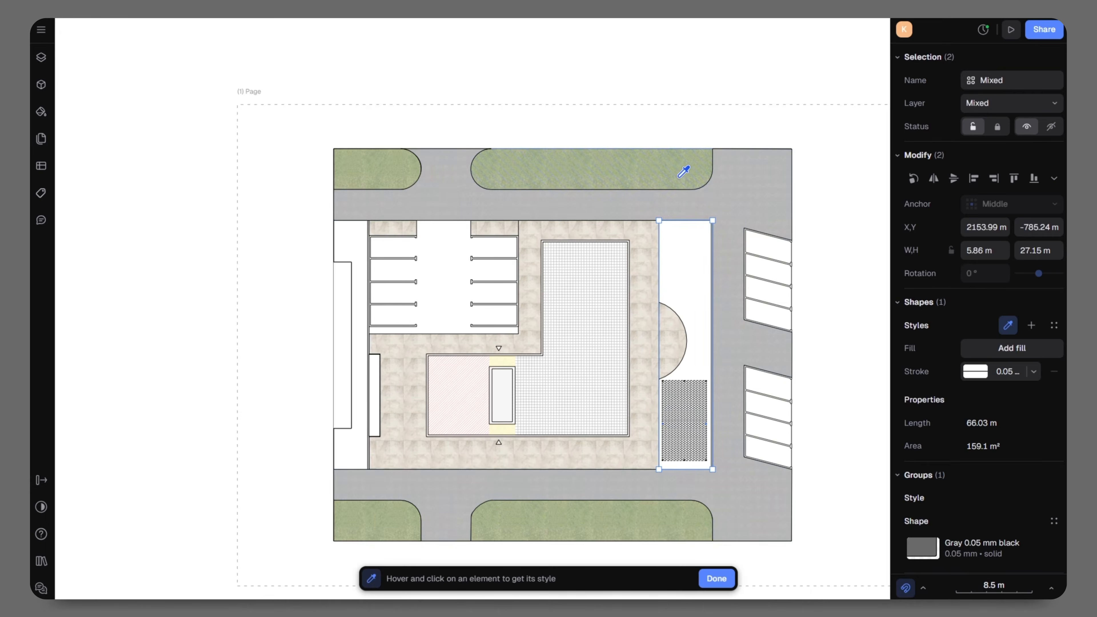
pyautogui.click(686, 166)
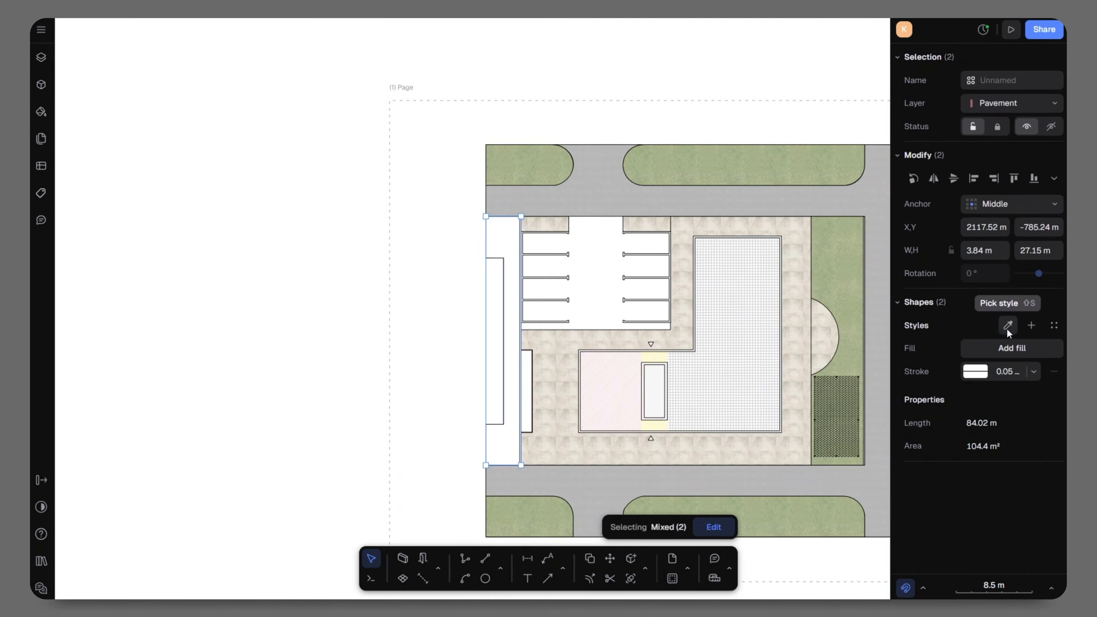
# Step: Copy the grass style onto the green strip along the site's west edge, and the road's asphalt style onto the site background rectangle
pyautogui.click(1008, 325)
pyautogui.click(838, 320)
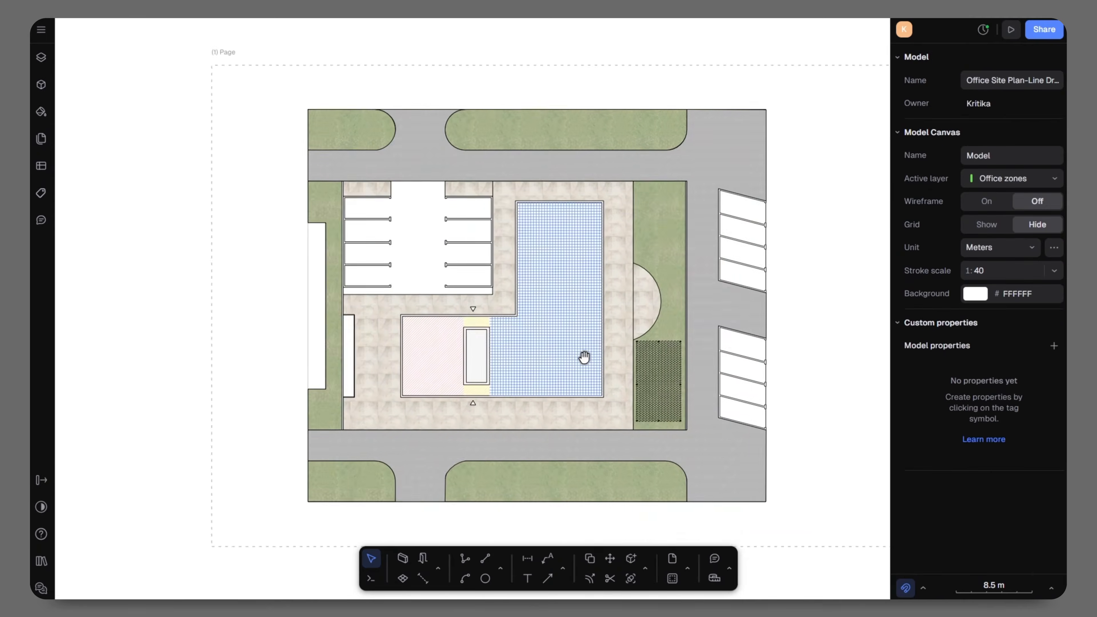
pyautogui.click(765, 351)
pyautogui.click(1008, 325)
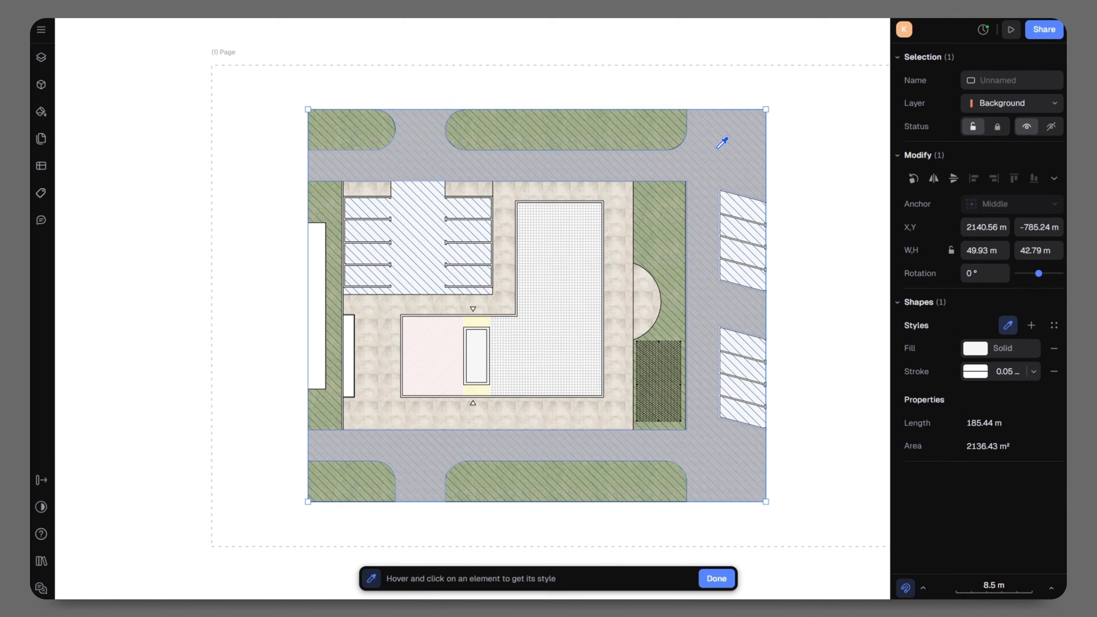
pyautogui.click(719, 151)
pyautogui.click(844, 226)
# Step: Fill the narrow rectangle at the paving's west edge with the Cemented Pebbles texture
pyautogui.scroll(5, 354, 333)
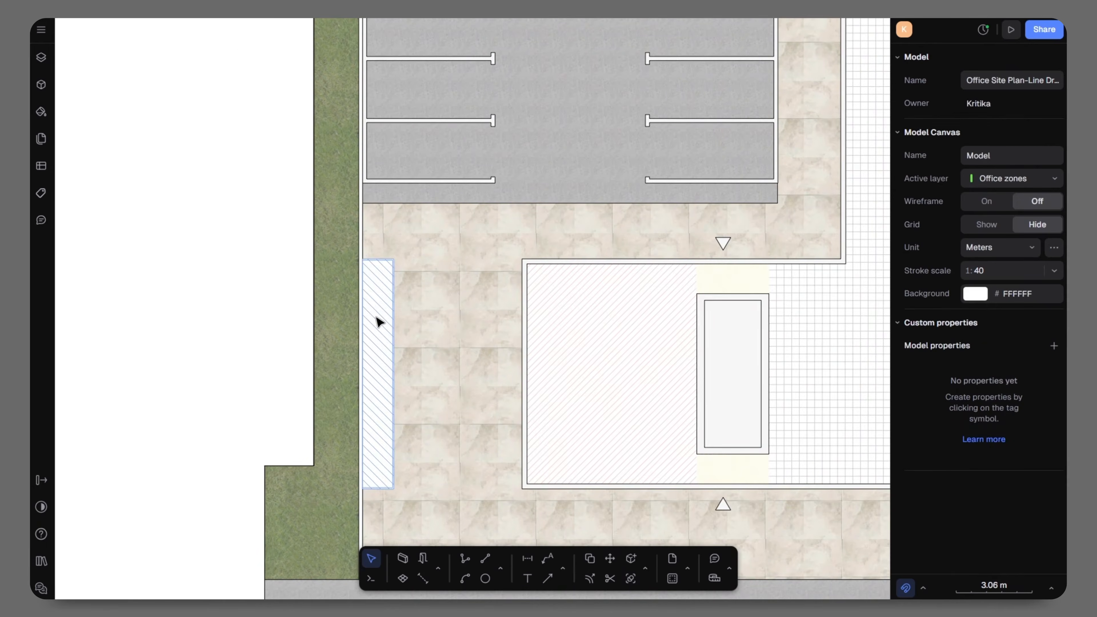
pyautogui.click(379, 322)
pyautogui.click(709, 527)
pyautogui.click(382, 360)
pyautogui.click(976, 348)
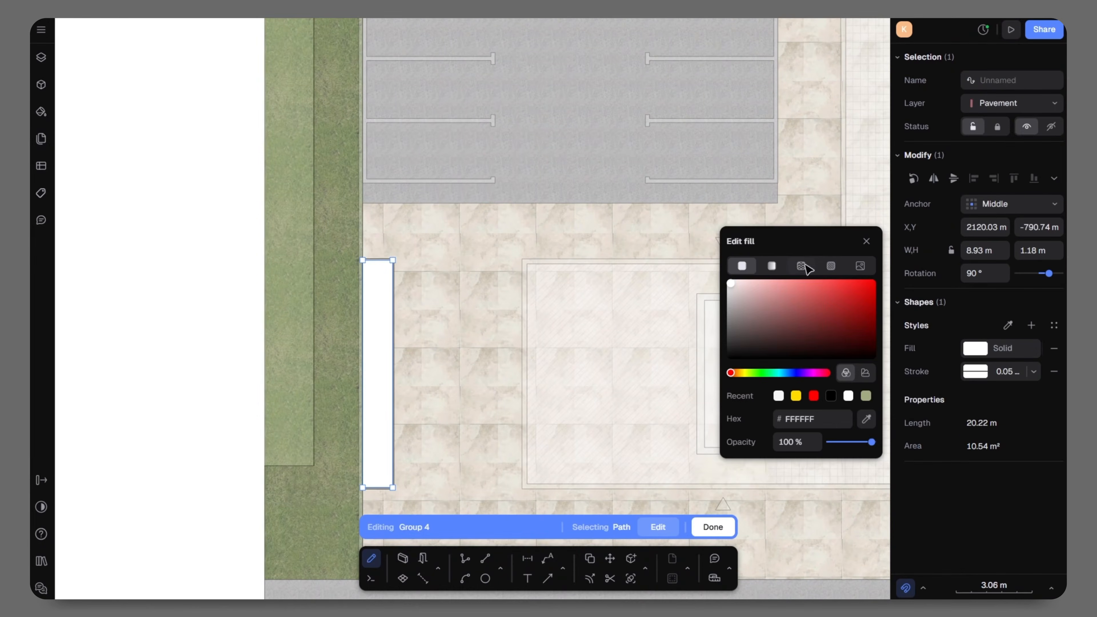
pyautogui.click(803, 265)
pyautogui.click(836, 425)
pyautogui.scroll(-10, 844, 368)
pyautogui.click(860, 250)
# Step: Set the narrow rectangle's pebble texture scale to 8 and finish editing the group
pyautogui.click(824, 471)
pyautogui.click(640, 457)
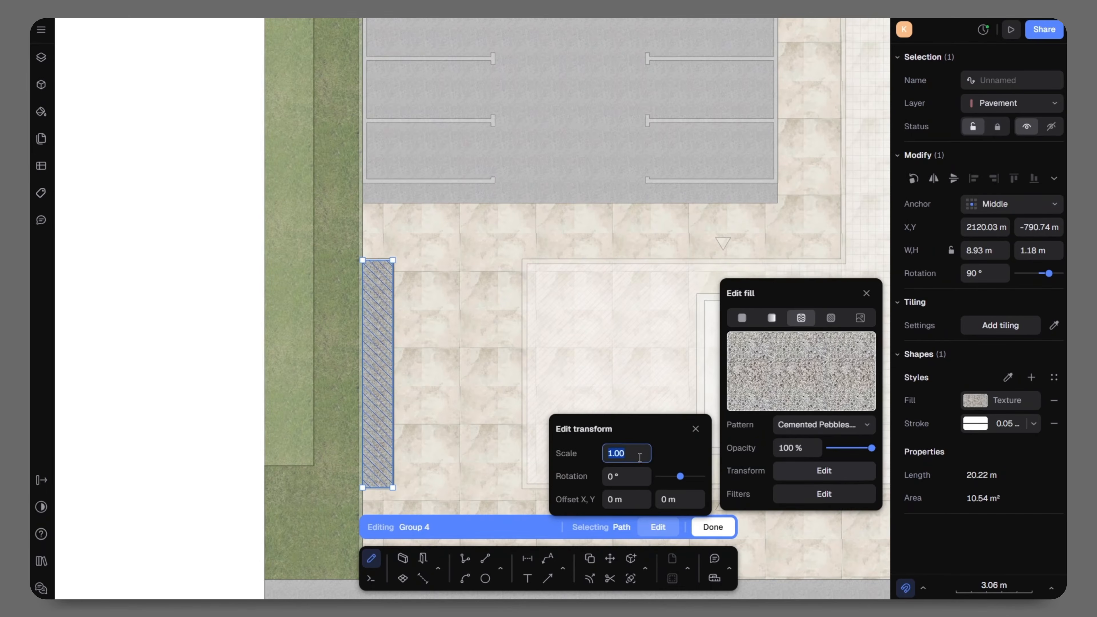
pyautogui.write('8')
pyautogui.press('Return')
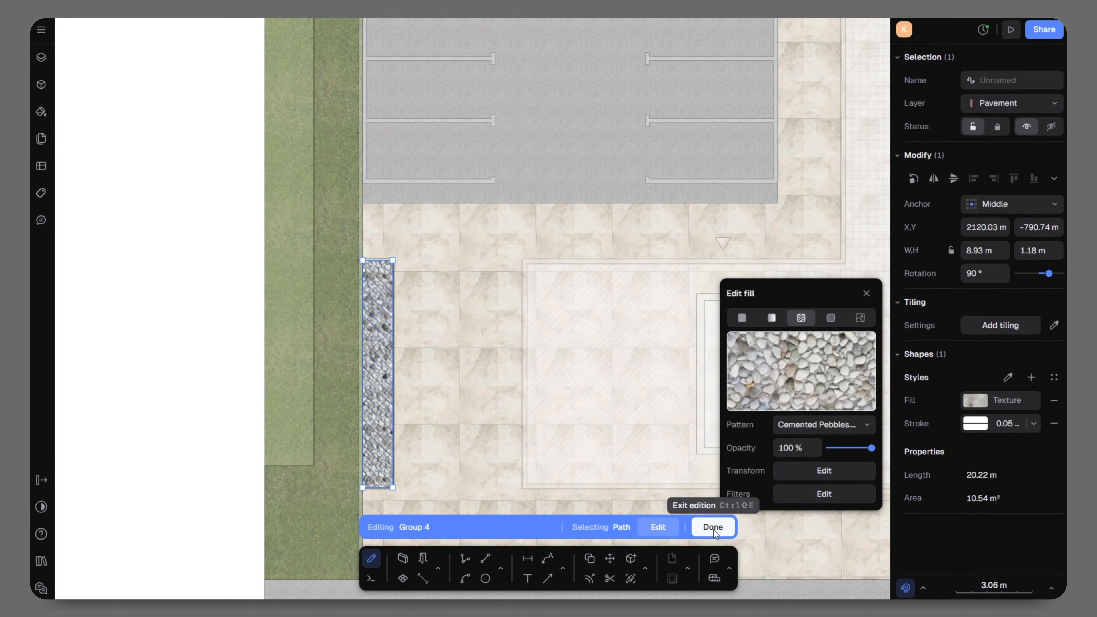
pyautogui.click(714, 527)
# Step: Create a new layer named Elements
pyautogui.click(41, 58)
pyautogui.click(245, 88)
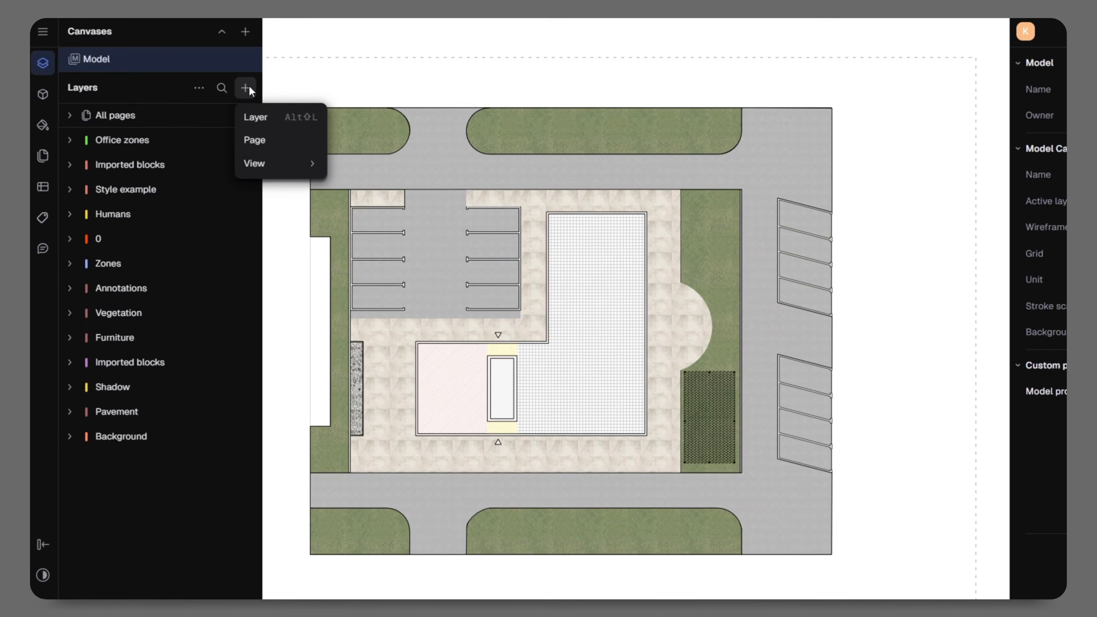
pyautogui.click(257, 115)
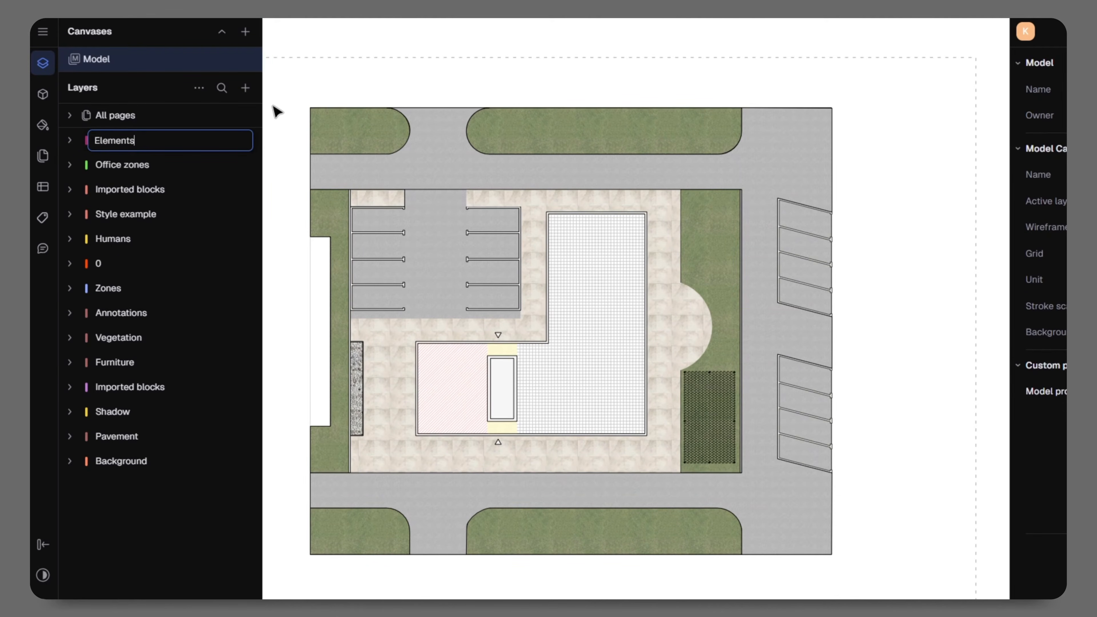
pyautogui.press('Return')
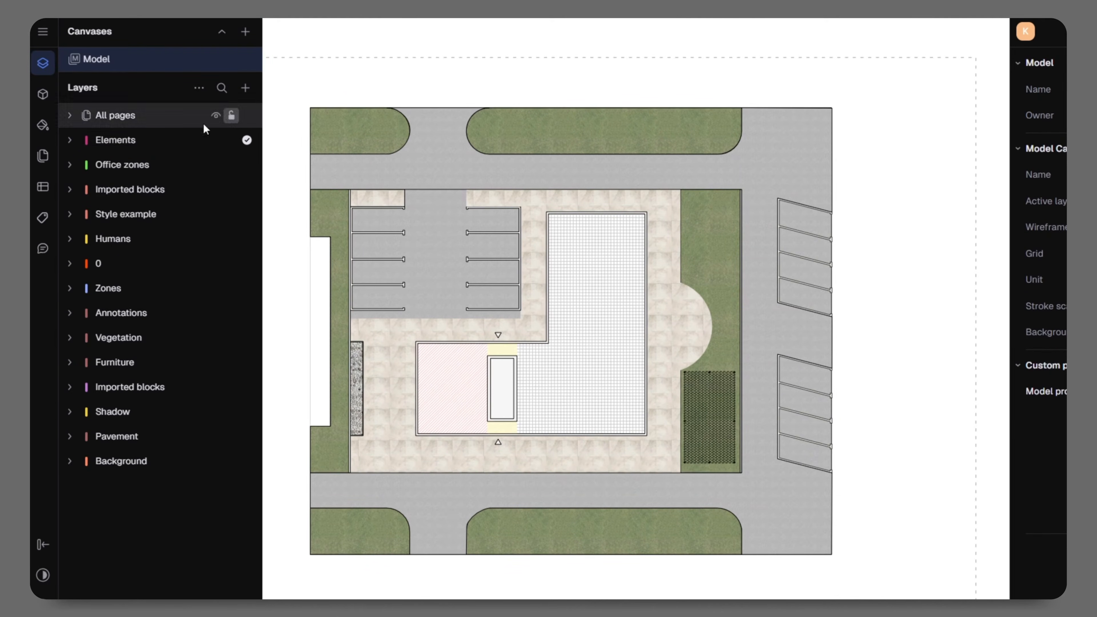
# Step: Find the Bicycle parking block by searching the libraries for "parking" and insert it on the paving near the pebble strip
pyautogui.click(42, 94)
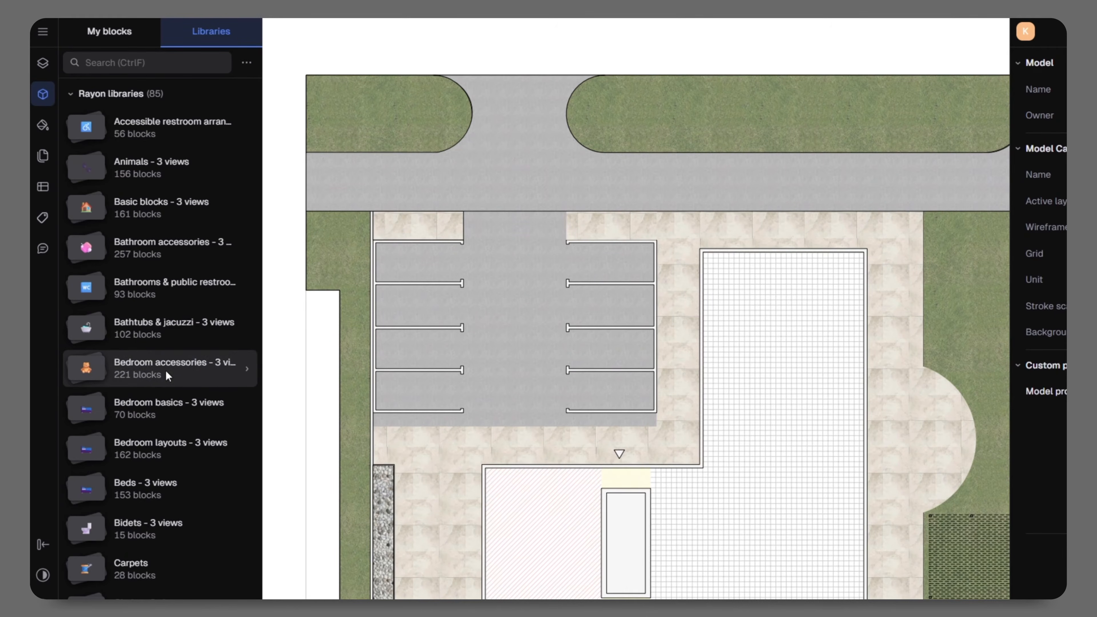
pyautogui.scroll(-10, 165, 371)
pyautogui.scroll(5, 165, 371)
pyautogui.scroll(1, 165, 366)
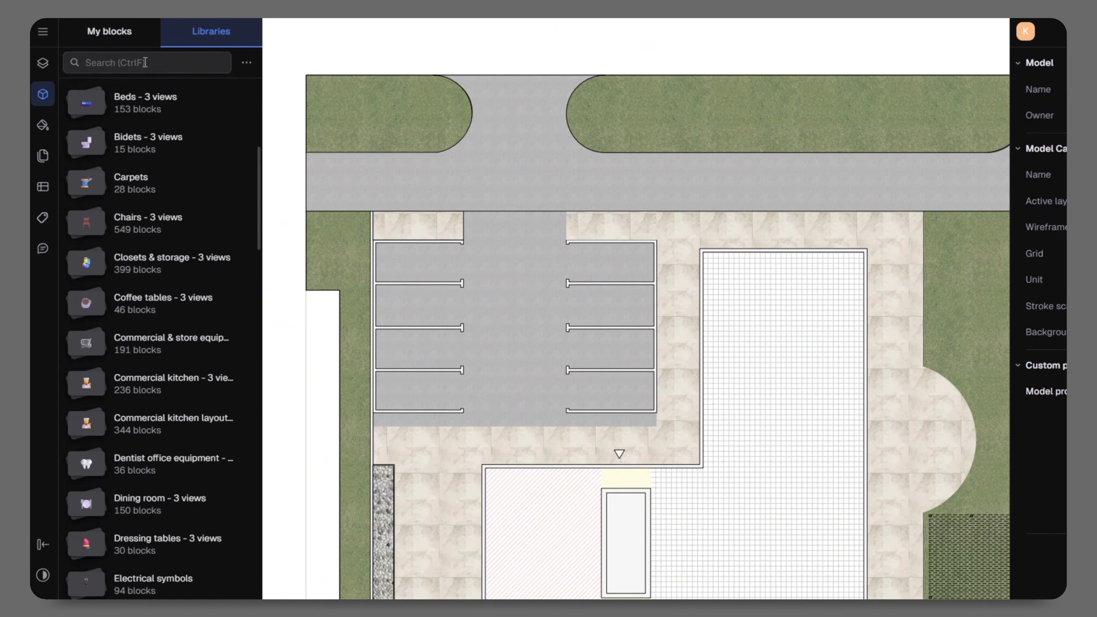
pyautogui.click(146, 62)
pyautogui.write('parking')
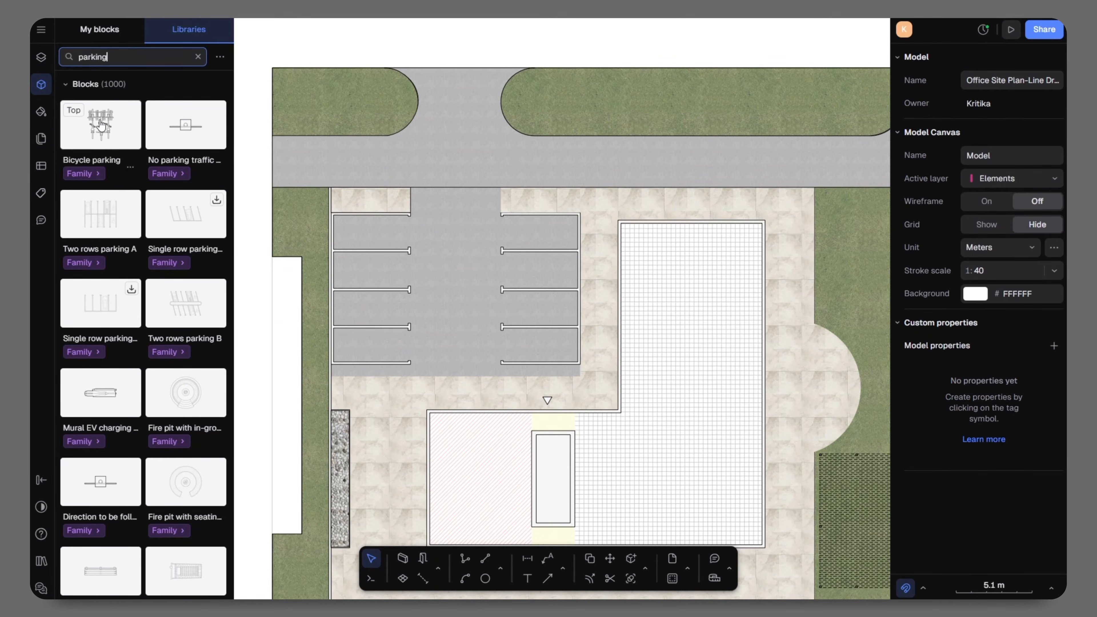
pyautogui.moveTo(100, 126); pyautogui.dragTo(419, 422)
pyautogui.scroll(3, 406, 403)
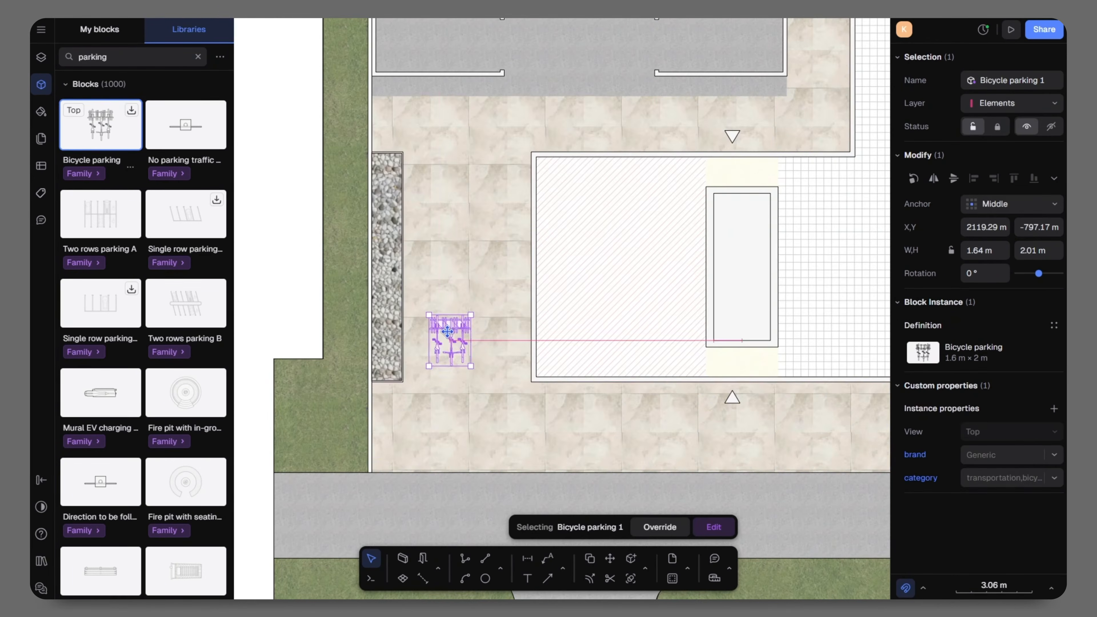
# Step: Rotate the bicycle parking block to 90° and move it against the south end of the pebble strip's east side
pyautogui.moveTo(447, 332); pyautogui.dragTo(448, 330)
pyautogui.moveTo(424, 370); pyautogui.dragTo(495, 377)
pyautogui.moveTo(443, 339); pyautogui.dragTo(397, 132)
pyautogui.scroll(5, 423, 359)
pyautogui.scroll(-3, 419, 351)
# Step: Duplicate the bicycle parking block four times northward, end to end along the pebble strip
pyautogui.hotkey('ctrl', 'd')
pyautogui.hotkey('ctrl', 'd')
pyautogui.moveTo(426, 122); pyautogui.dragTo(444, 260, button='middle')
pyautogui.hotkey('ctrl', 'd')
pyautogui.moveTo(411, 255); pyautogui.dragTo(408, 125)
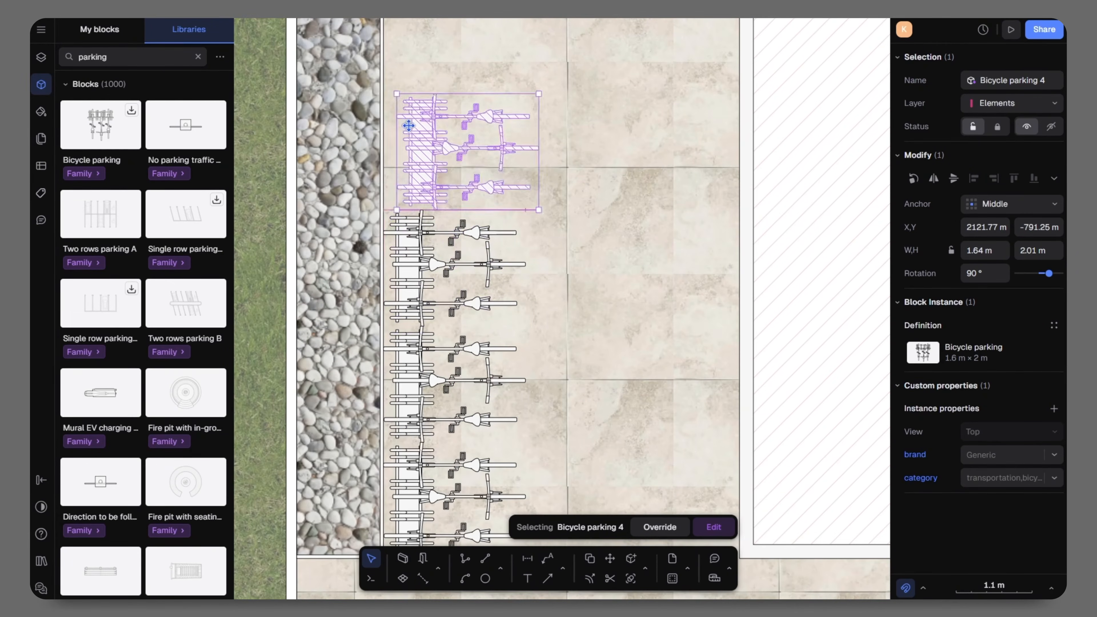
pyautogui.moveTo(411, 130); pyautogui.dragTo(399, 264, button='middle')
pyautogui.hotkey('ctrl', 'd')
pyautogui.moveTo(401, 264); pyautogui.dragTo(421, 155)
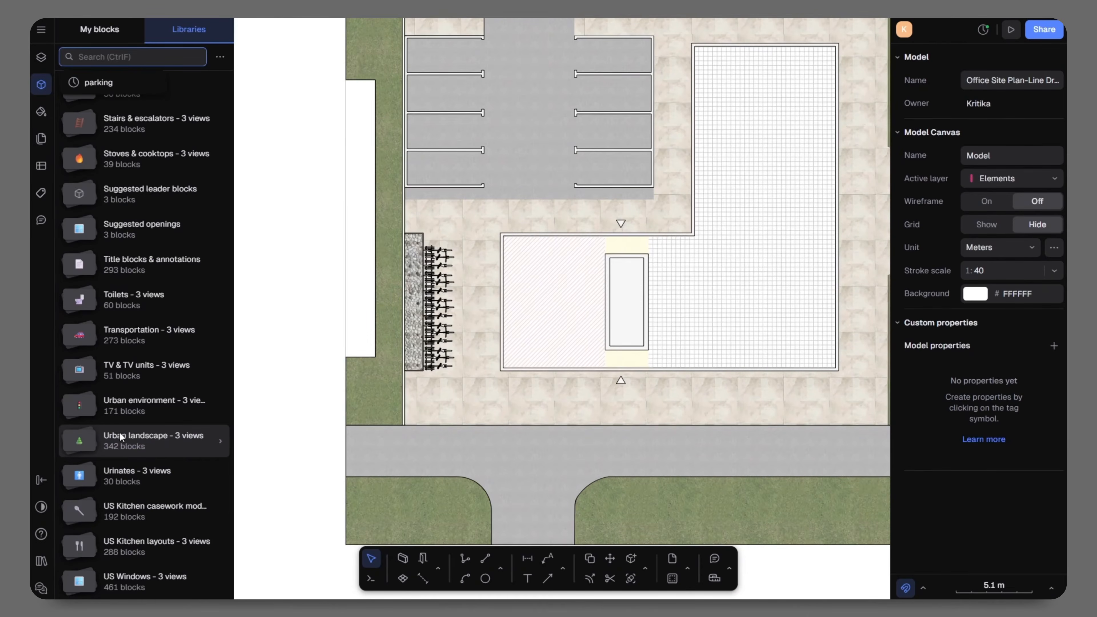
# Step: Insert the L bush M block from the Urban landscape library at the paving's southwest corner and scale it to about 3.68 by 3.57 m
pyautogui.click(120, 432)
pyautogui.scroll(7, 454, 406)
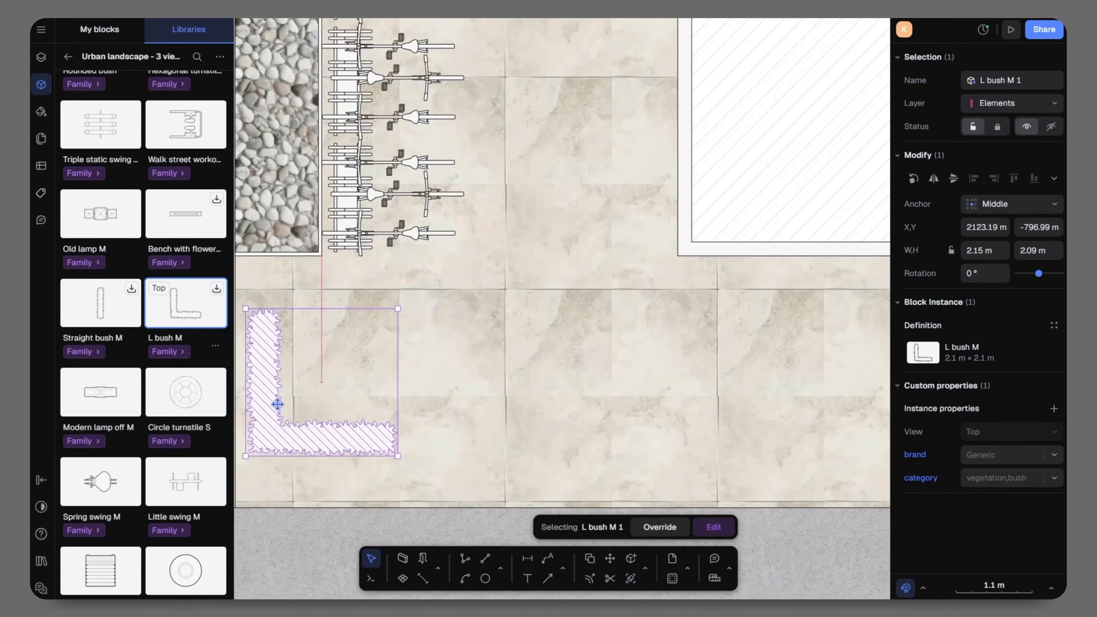
pyautogui.moveTo(277, 404); pyautogui.dragTo(444, 370, button='middle')
pyautogui.moveTo(444, 369); pyautogui.dragTo(423, 316)
pyautogui.moveTo(556, 380); pyautogui.dragTo(664, 488)
pyautogui.scroll(-7, 492, 458)
pyautogui.click(571, 424)
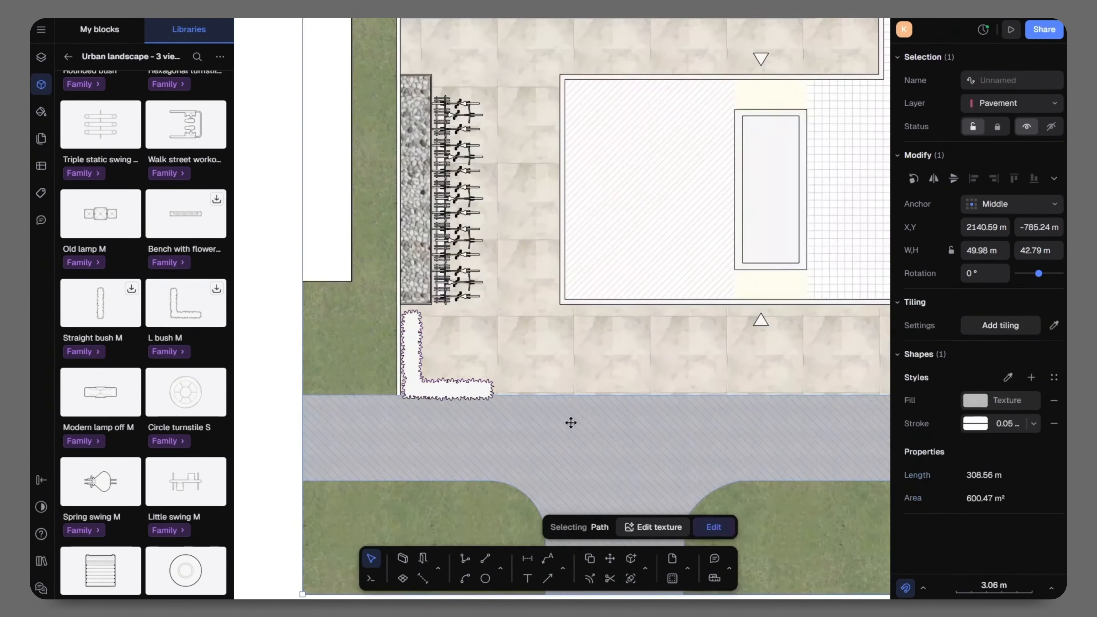
# Step: Insert a Straight bush M block beside the L bush, rotate it to 90° and scale it to about 0.94 by 3.97 m
pyautogui.moveTo(571, 424); pyautogui.dragTo(505, 421, button='middle')
pyautogui.moveTo(100, 302); pyautogui.dragTo(460, 390)
pyautogui.scroll(4, 449, 406)
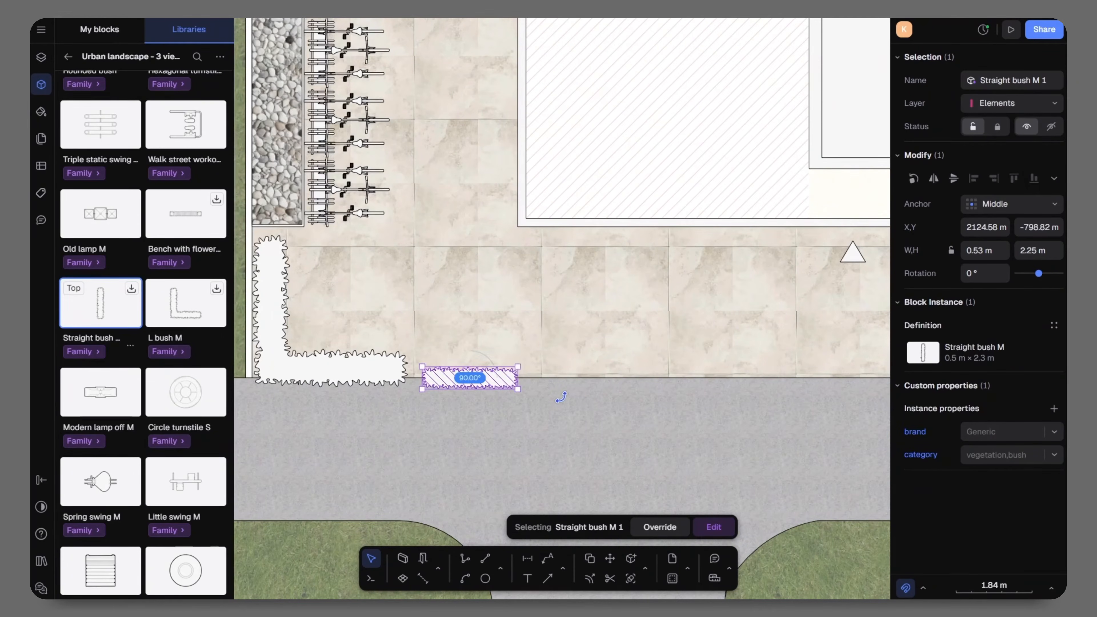
pyautogui.moveTo(490, 372); pyautogui.dragTo(442, 344, button='middle')
pyautogui.scroll(-3, 442, 344)
pyautogui.scroll(3, 466, 353)
# Step: Duplicate the straight bush end to end eastward, and copy both bushes to the east end of the paving's south edge
pyautogui.hotkey('ctrl', 'd')
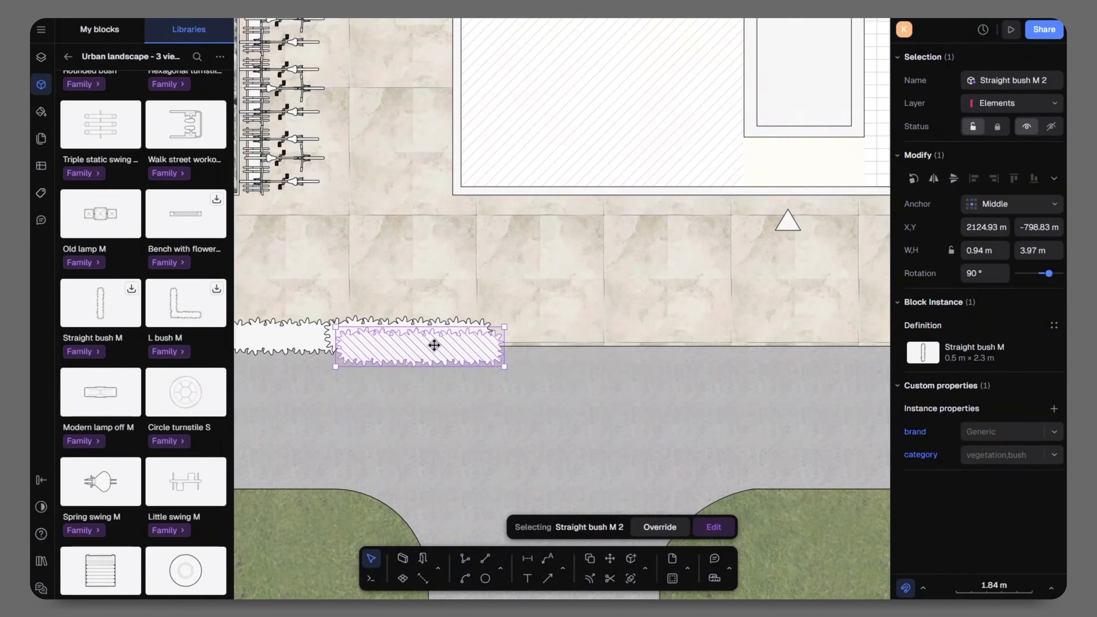
pyautogui.click(561, 381)
pyautogui.scroll(-4, 575, 381)
pyautogui.moveTo(665, 391); pyautogui.dragTo(572, 393, button='middle')
pyautogui.click(461, 368)
pyautogui.keyDown('shift'); pyautogui.click(434, 367); pyautogui.keyUp('shift')
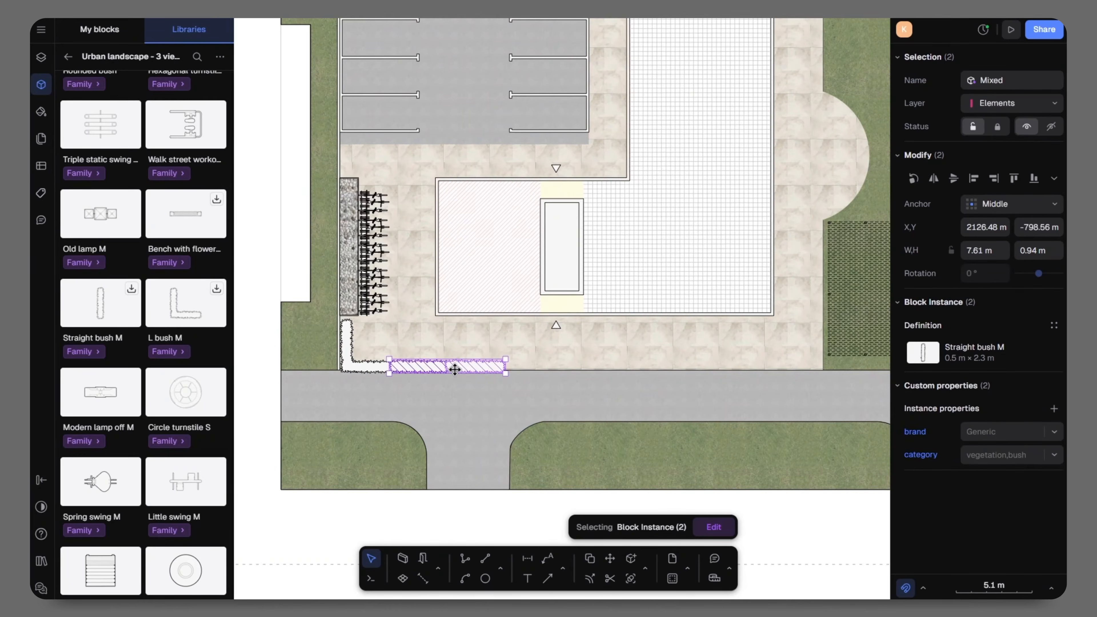
pyautogui.moveTo(785, 358); pyautogui.dragTo(785, 359)
pyautogui.scroll(5, 807, 365)
pyautogui.moveTo(808, 332); pyautogui.dragTo(816, 380)
# Step: Duplicate the straight bush twice westward to lengthen the hedge at the east end of the paving's south edge
pyautogui.scroll(-2, 815, 372)
pyautogui.click(625, 402)
pyautogui.click(653, 381)
pyautogui.hotkey('ctrl', 'd')
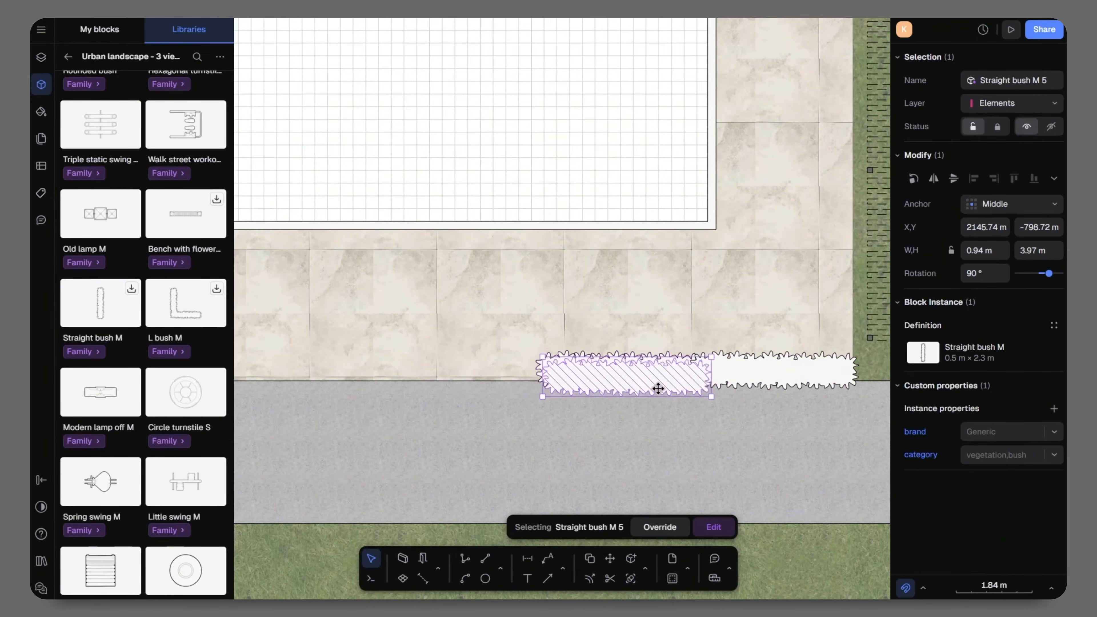
pyautogui.scroll(-6, 604, 369)
pyautogui.click(629, 377)
pyautogui.scroll(4, 543, 374)
pyautogui.click(615, 356)
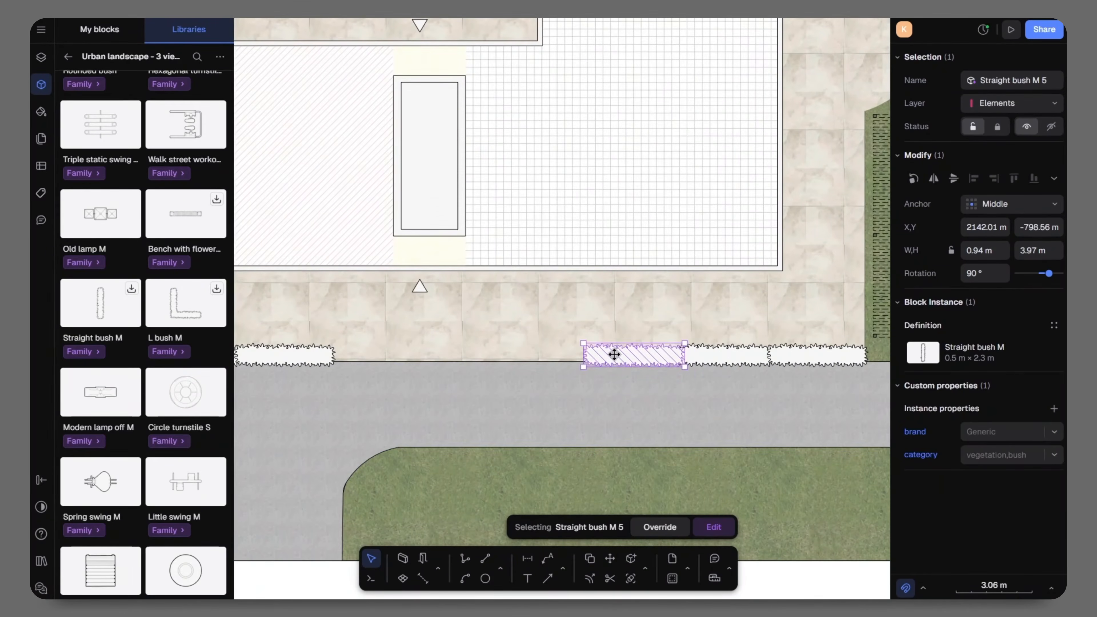
pyautogui.scroll(2, 614, 355)
pyautogui.hotkey('ctrl', 'd')
pyautogui.moveTo(618, 354); pyautogui.dragTo(475, 345)
# Step: Copy the four straight bushes of the southeast hedge, rotate the copies to vertical and place them along the green strip's east edge
pyautogui.scroll(-5, 413, 406)
pyautogui.click(609, 388)
pyautogui.keyDown('shift'); pyautogui.click(555, 389); pyautogui.keyUp('shift')
pyautogui.keyDown('shift'); pyautogui.click(504, 389); pyautogui.keyUp('shift')
pyautogui.keyDown('shift'); pyautogui.click(458, 389); pyautogui.keyUp('shift')
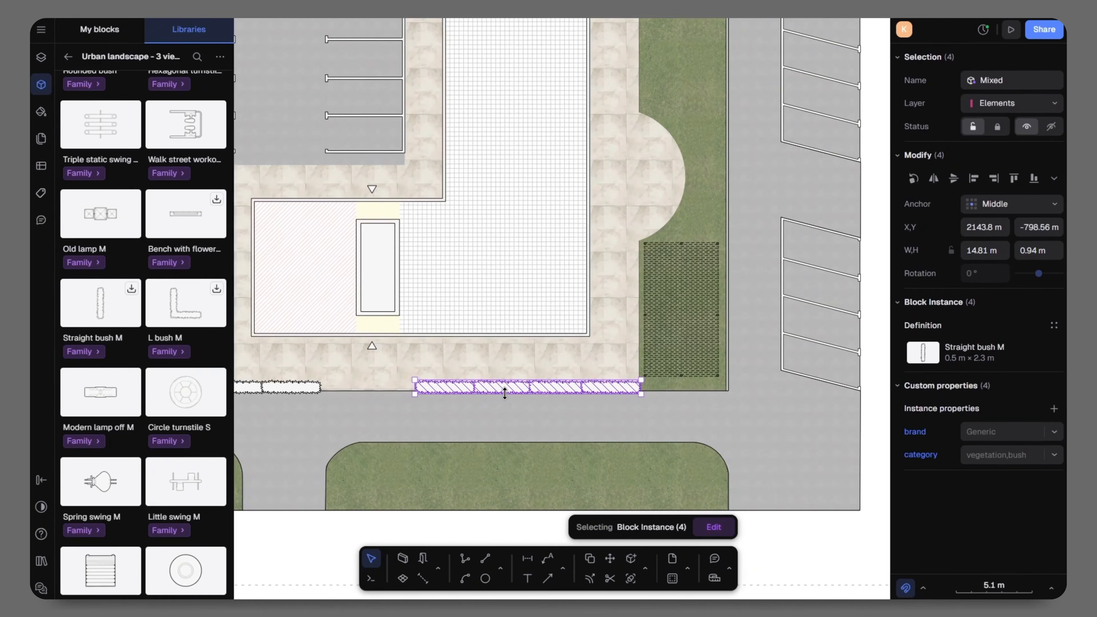
pyautogui.rightClick(487, 396)
pyautogui.moveTo(519, 414)
pyautogui.click(657, 416)
pyautogui.moveTo(535, 389); pyautogui.dragTo(701, 297)
# Step: Duplicate the four vertical bushes northward to continue the hedge along the green strip's east edge
pyautogui.scroll(3, 688, 346)
pyautogui.scroll(3, 687, 345)
pyautogui.scroll(-8, 678, 371)
pyautogui.scroll(5, 679, 316)
pyautogui.hotkey('ctrl', 'd')
pyautogui.moveTo(676, 343); pyautogui.dragTo(668, 106)
pyautogui.scroll(5, 674, 276)
pyautogui.moveTo(699, 277); pyautogui.dragTo(691, 320)
pyautogui.scroll(-6, 679, 333)
pyautogui.click(819, 314)
pyautogui.scroll(5, 673, 227)
# Step: Move the east hedge's topmost bush down to the green strip's north edge and delete it
pyautogui.click(675, 178)
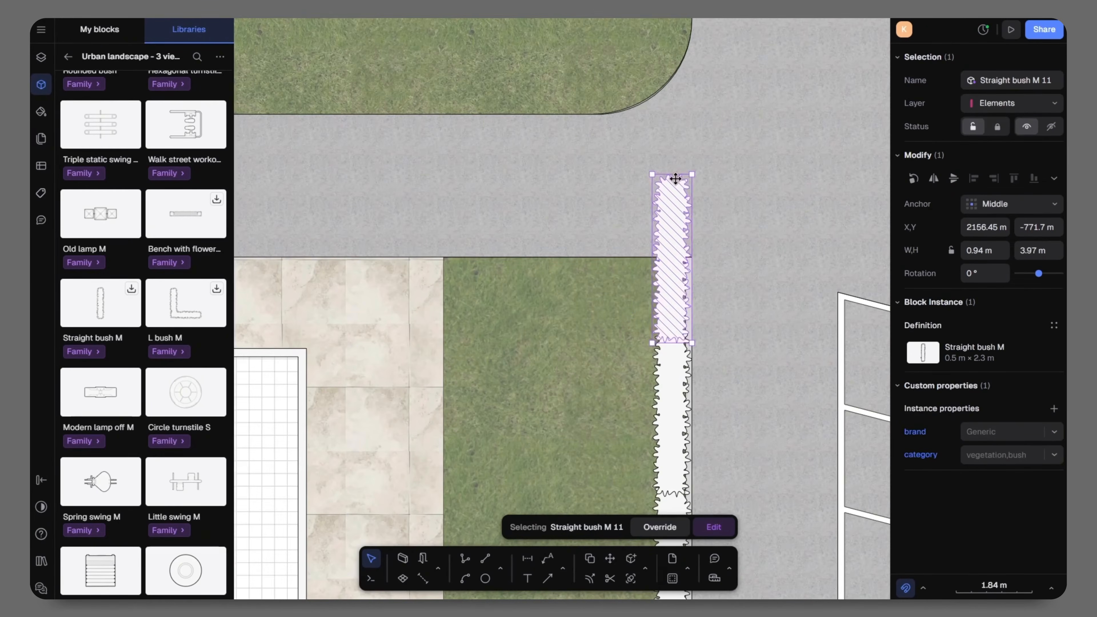
pyautogui.moveTo(680, 258); pyautogui.dragTo(680, 257)
pyautogui.scroll(-10, 673, 186)
pyautogui.click(820, 264)
pyautogui.scroll(3, 788, 263)
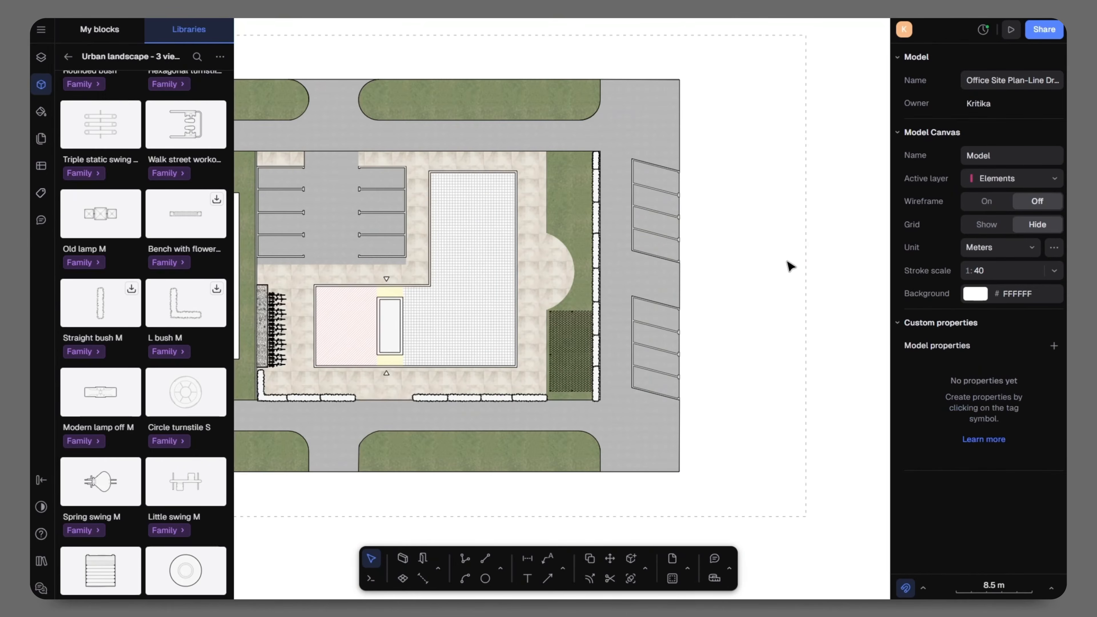
pyautogui.scroll(5, 601, 156)
pyautogui.click(599, 159)
pyautogui.press('Delete')
pyautogui.scroll(-3, 658, 173)
pyautogui.scroll(-6, 666, 176)
# Step: Copy the L bush to the green strip's northeast corner and turn it so its arms run west and south
pyautogui.click(427, 373)
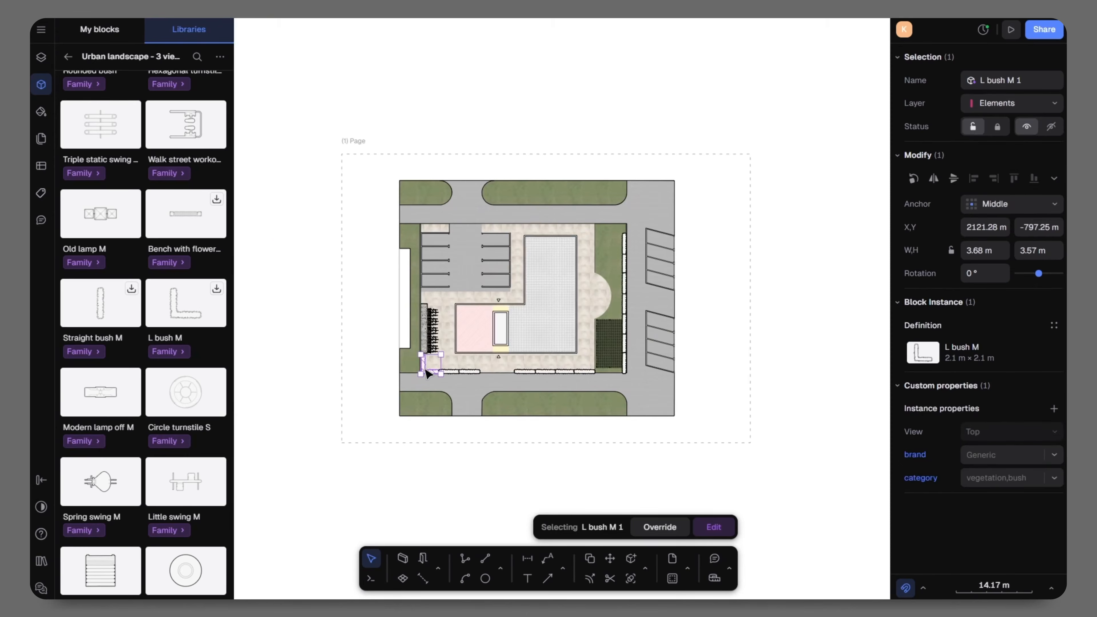
pyautogui.scroll(8, 615, 227)
pyautogui.moveTo(474, 345); pyautogui.dragTo(681, 279)
pyautogui.rightClick(559, 242)
pyautogui.moveTo(598, 412)
pyautogui.click(717, 413)
pyautogui.rightClick(570, 235)
pyautogui.click(717, 454)
pyautogui.scroll(-8, 811, 295)
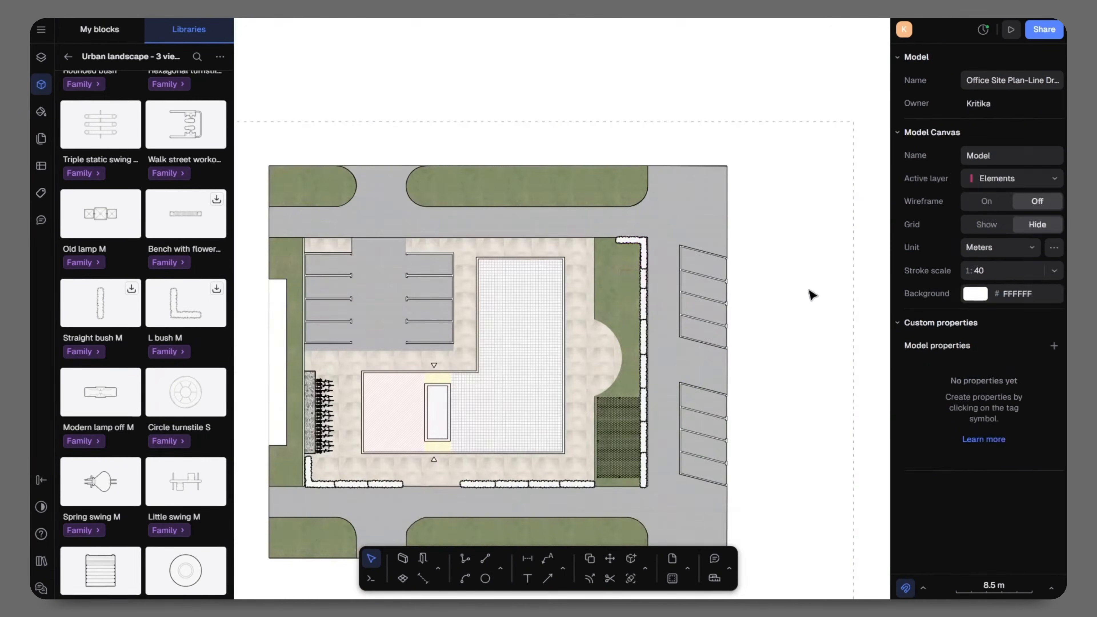
# Step: Insert a Street lamp off S block at the gap in the south hedge and rotate it to 90°, reaching over the road
pyautogui.scroll(-5, 142, 346)
pyautogui.scroll(8, 520, 441)
pyautogui.rightClick(522, 422)
pyautogui.click(691, 434)
pyautogui.rightClick(530, 420)
pyautogui.click(689, 464)
pyautogui.scroll(3, 522, 409)
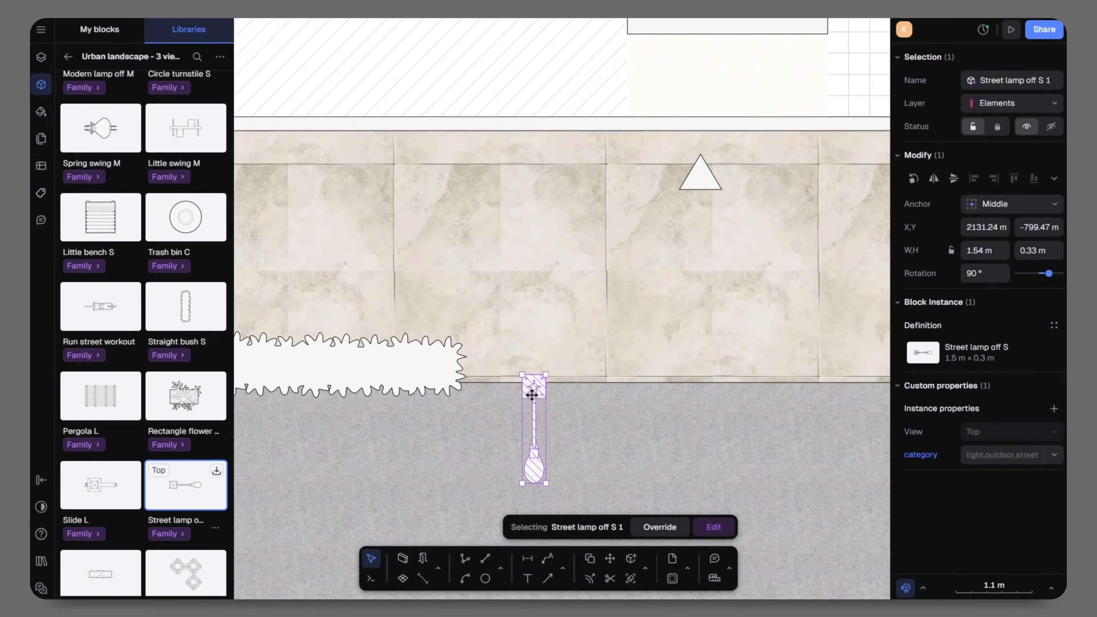
# Step: Duplicate the street lamp so that one stands on each side of the gap in the south hedge
pyautogui.scroll(-5, 472, 368)
pyautogui.moveTo(531, 395); pyautogui.dragTo(811, 351)
pyautogui.scroll(5, 509, 382)
pyautogui.hotkey('ctrl', 'd')
pyautogui.scroll(-8, 626, 325)
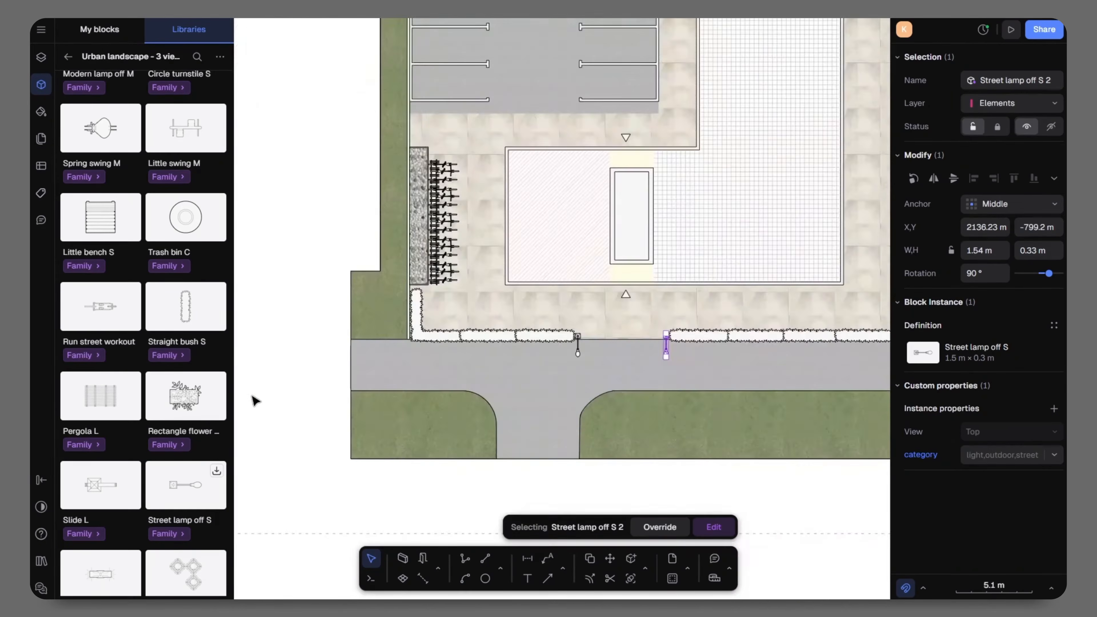
pyautogui.click(253, 399)
# Step: Place two street lamp copies facing east on the paving's west edge, just north of the pebble strip and at the northwest corner
pyautogui.scroll(3, 554, 258)
pyautogui.scroll(3, 560, 476)
pyautogui.click(560, 476)
pyautogui.scroll(3, 563, 476)
pyautogui.hotkey('ctrl', 'd')
pyautogui.moveTo(562, 475); pyautogui.dragTo(318, 332)
pyautogui.scroll(8, 548, 483)
pyautogui.moveTo(327, 386); pyautogui.dragTo(408, 368)
pyautogui.scroll(3, 320, 346)
pyautogui.moveTo(322, 348); pyautogui.dragTo(355, 325)
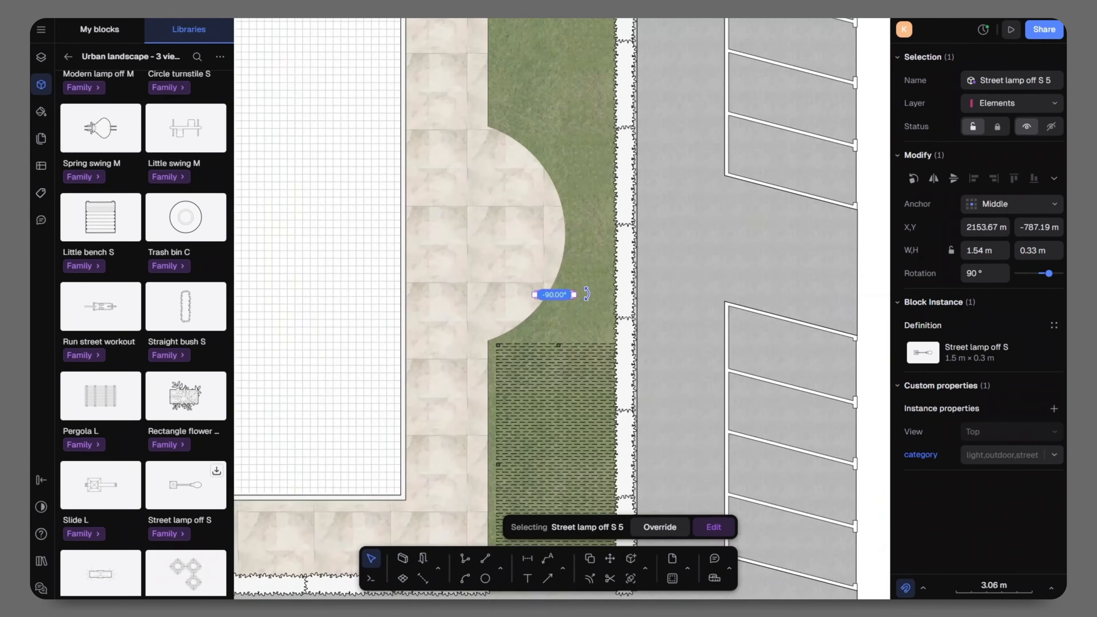
# Step: Place two street lamp copies facing west along the east hedge, near the semicircular paving
pyautogui.scroll(3, 581, 305)
pyautogui.moveTo(574, 298); pyautogui.dragTo(549, 303)
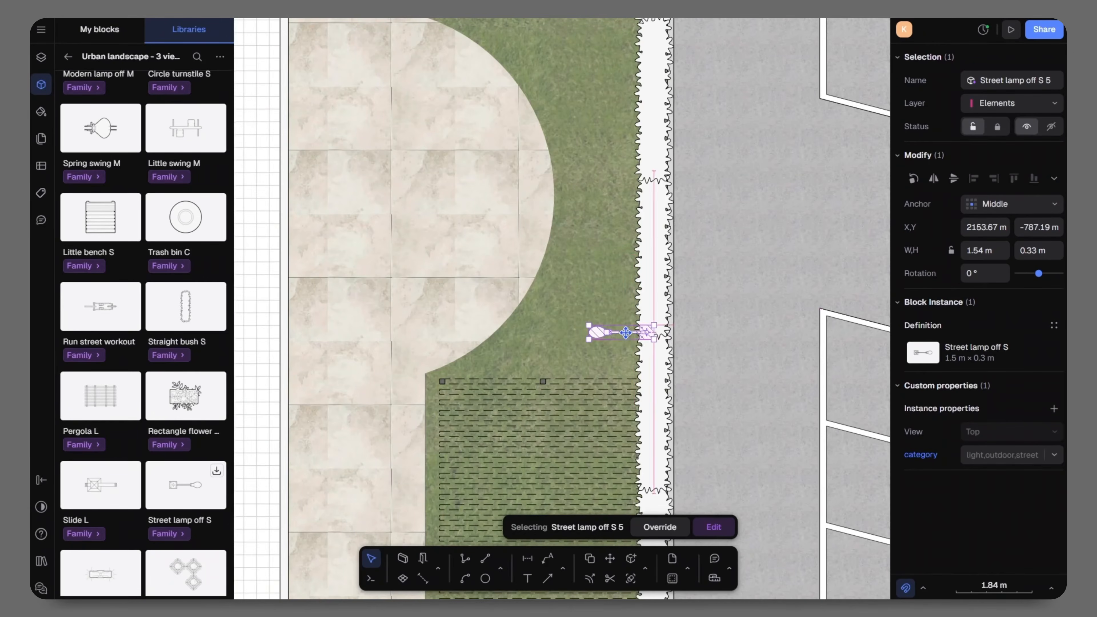
pyautogui.hotkey('ctrl', 'd')
pyautogui.scroll(-3, 613, 330)
pyautogui.moveTo(629, 334); pyautogui.dragTo(608, 71)
pyautogui.scroll(-3, 642, 215)
# Step: Find the Liftback car S block by searching for "car" and insert it at 90° in the third bay of the western parking row
pyautogui.click(127, 57)
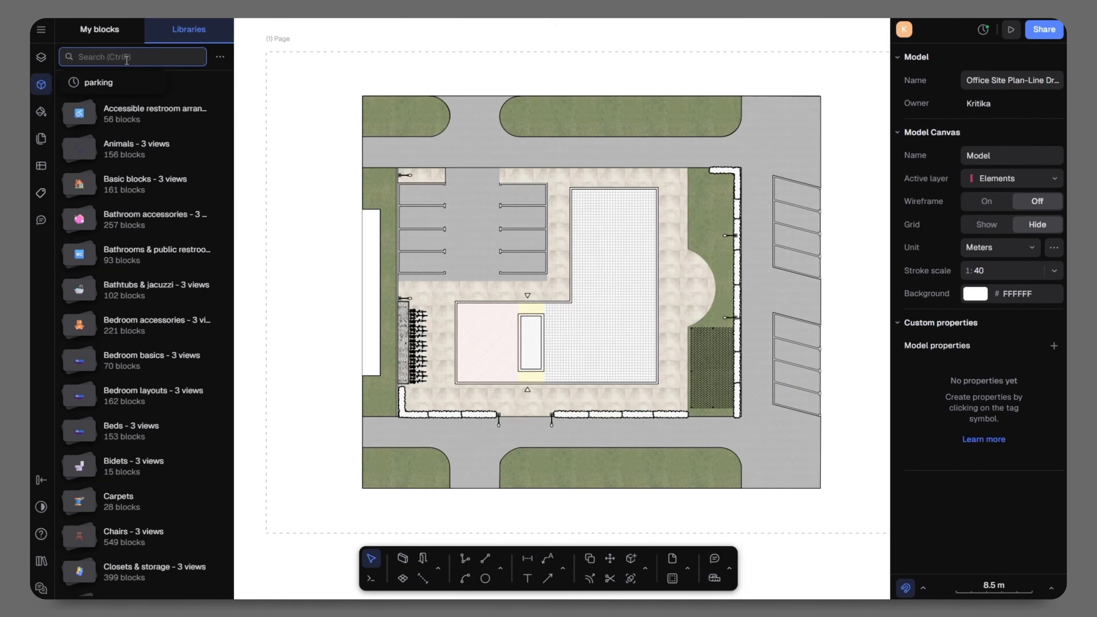
pyautogui.write('car')
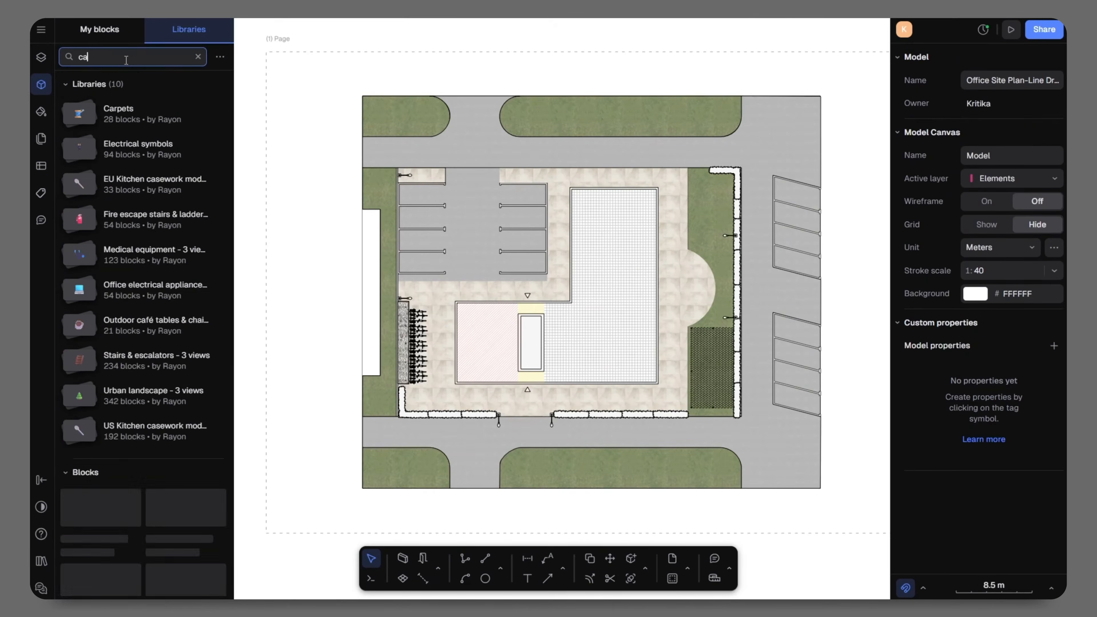
pyautogui.scroll(-3, 184, 324)
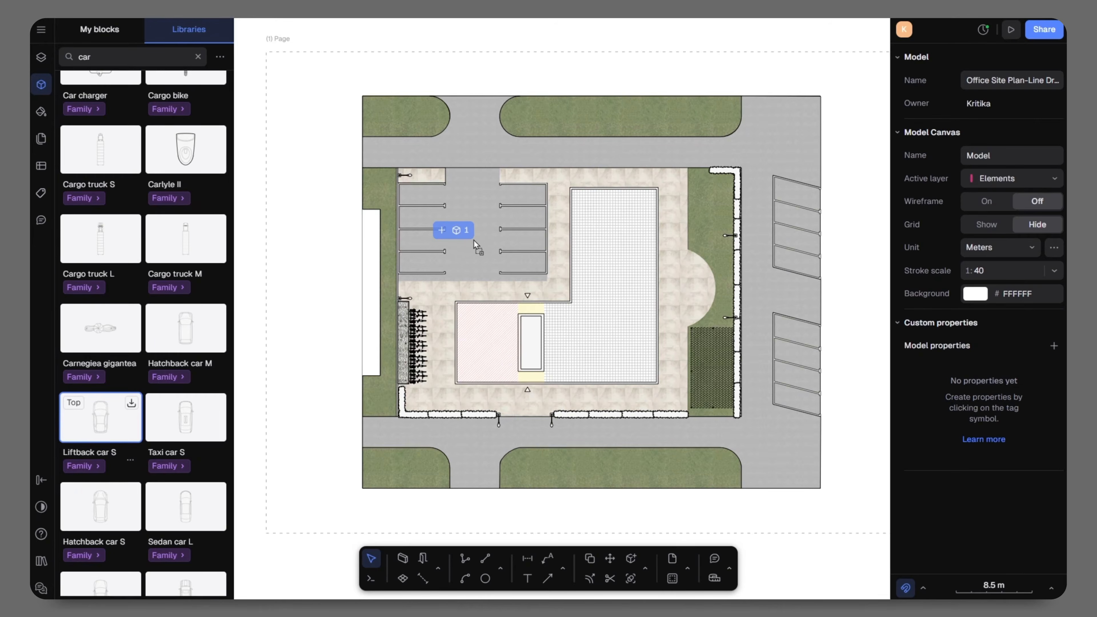
pyautogui.moveTo(474, 241); pyautogui.dragTo(502, 281)
pyautogui.scroll(10, 551, 284)
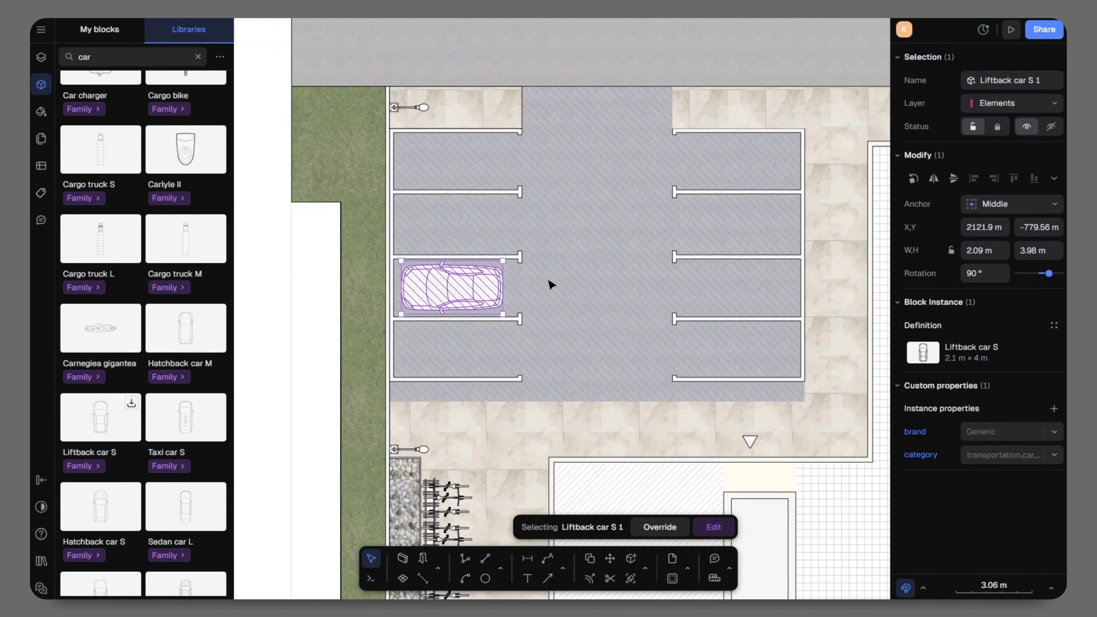
# Step: Copy the Liftback car S into the first bay of the eastern parking row and, at 0°, onto the north entrance road
pyautogui.scroll(5, 484, 282)
pyautogui.scroll(-10, 543, 390)
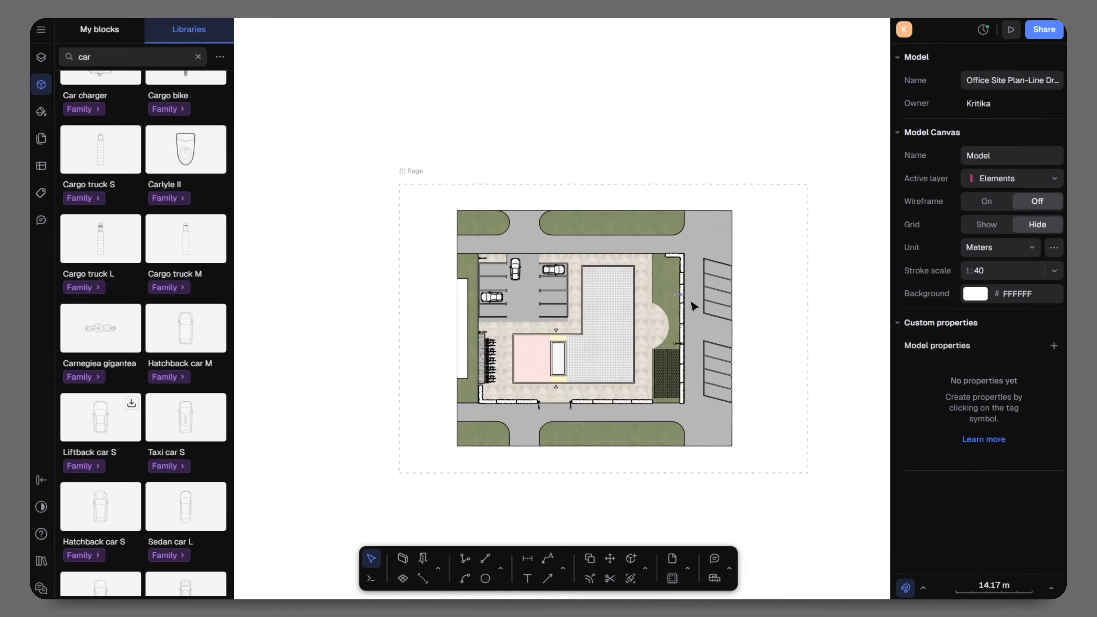
pyautogui.scroll(2, 693, 306)
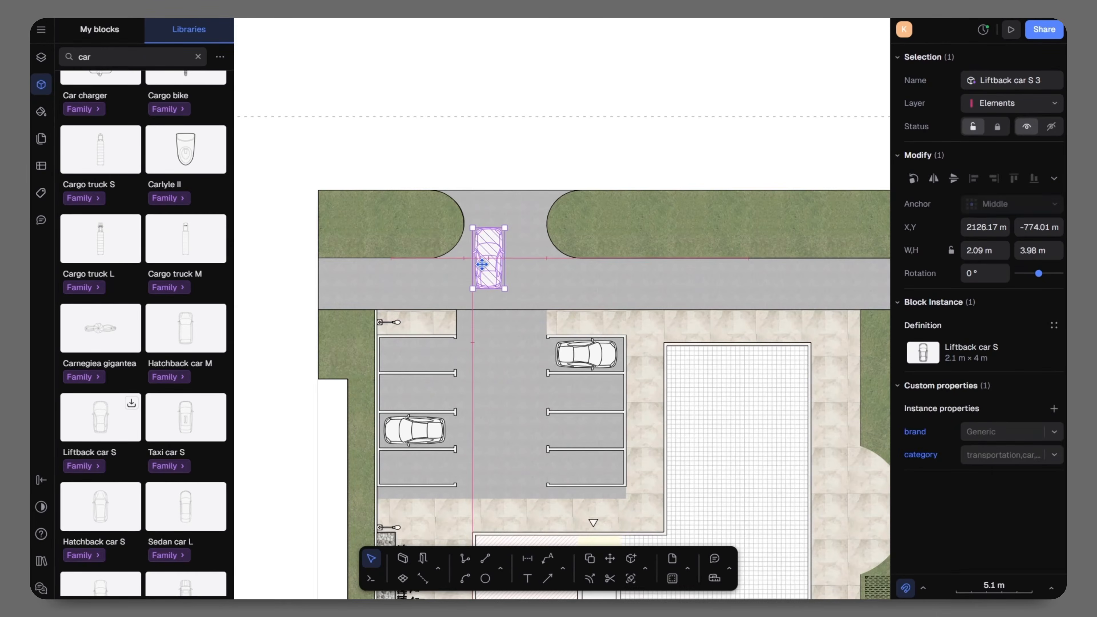
pyautogui.scroll(-3, 581, 307)
# Step: Copy the car into the southernmost bay of the northern angled parking group and rotate it to 75.6° to follow the bay lines
pyautogui.keyDown('alt'); pyautogui.moveTo(394, 219); pyautogui.dragTo(405, 221); pyautogui.keyUp('alt')
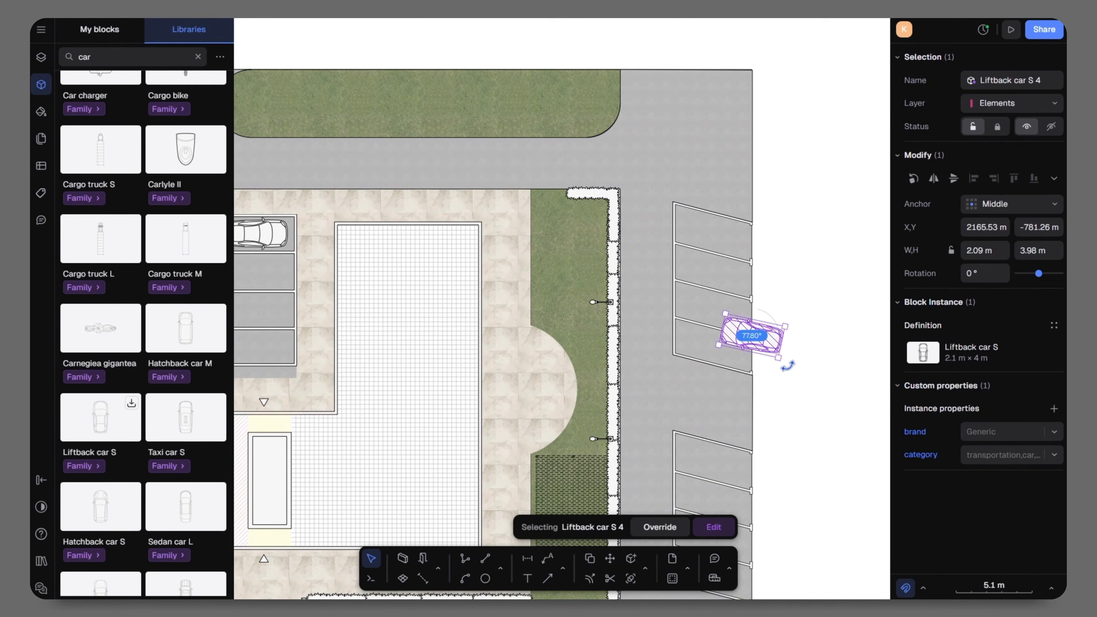
pyautogui.moveTo(788, 366); pyautogui.dragTo(784, 359)
pyautogui.scroll(10, 762, 333)
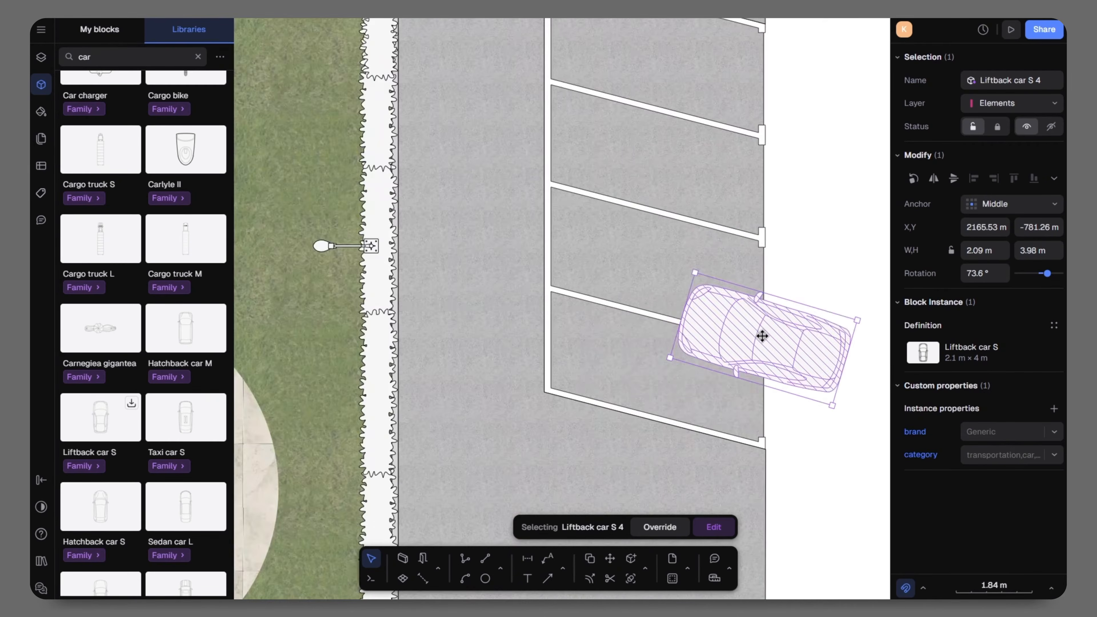
pyautogui.moveTo(812, 490); pyautogui.dragTo(816, 483)
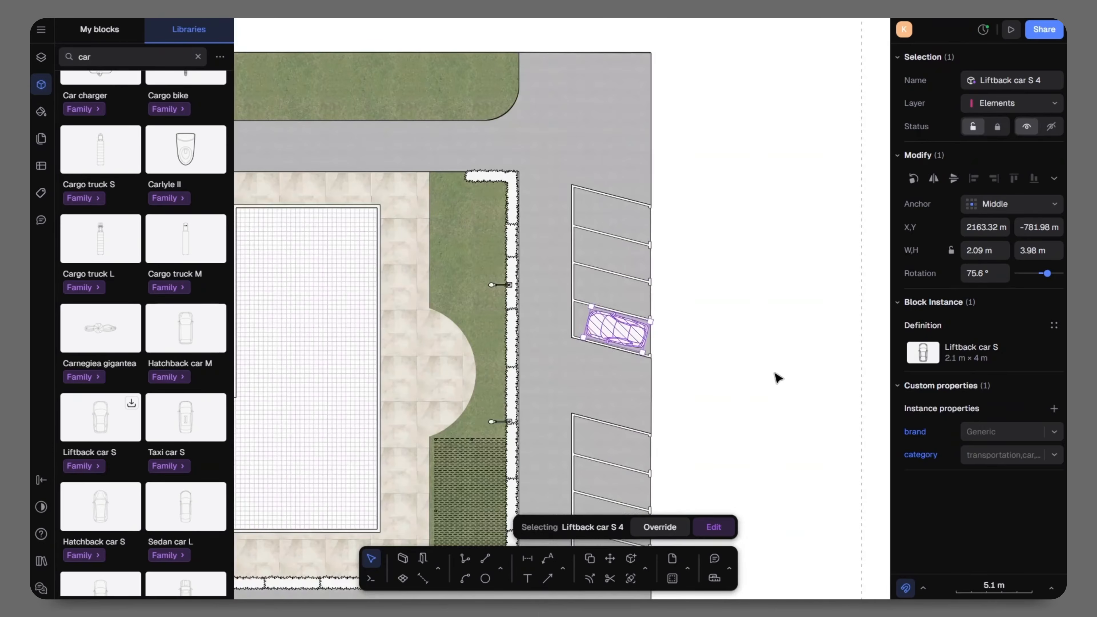
pyautogui.click(774, 377)
# Step: Copy the angled car into the second bay of the northern angled parking group and the second bay of the southern group
pyautogui.click(633, 333)
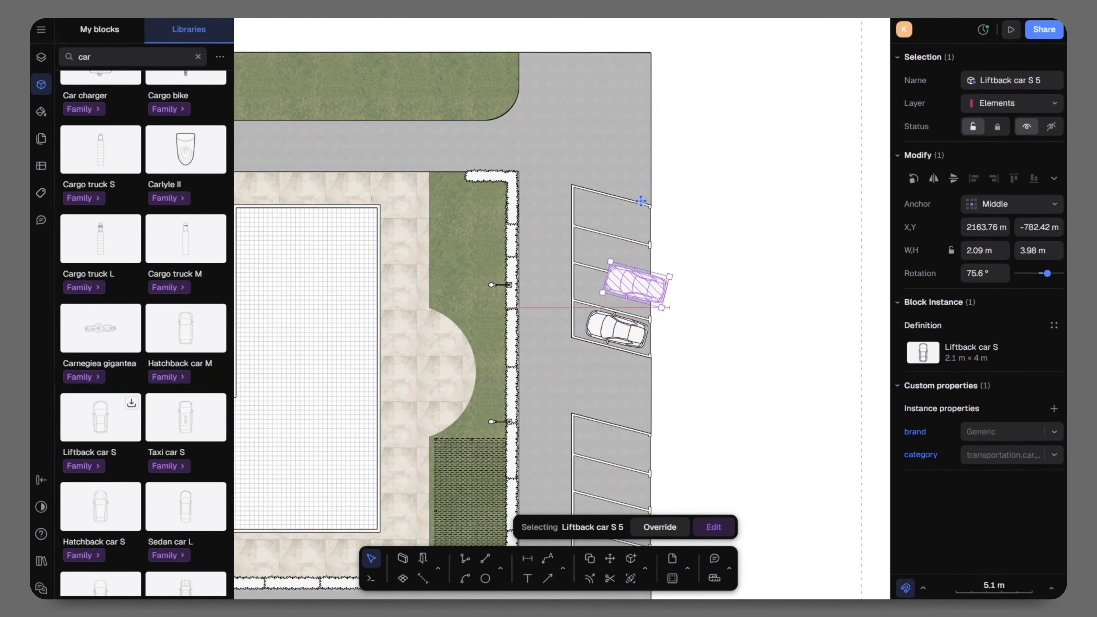
pyautogui.moveTo(642, 200); pyautogui.dragTo(644, 198)
pyautogui.scroll(-2, 641, 201)
pyautogui.moveTo(594, 136); pyautogui.dragTo(574, 497)
pyautogui.scroll(8, 578, 191)
pyautogui.scroll(-6, 571, 134)
pyautogui.scroll(-4, 576, 356)
pyautogui.scroll(7, 576, 351)
pyautogui.moveTo(562, 299); pyautogui.dragTo(589, 354)
pyautogui.scroll(-7, 588, 354)
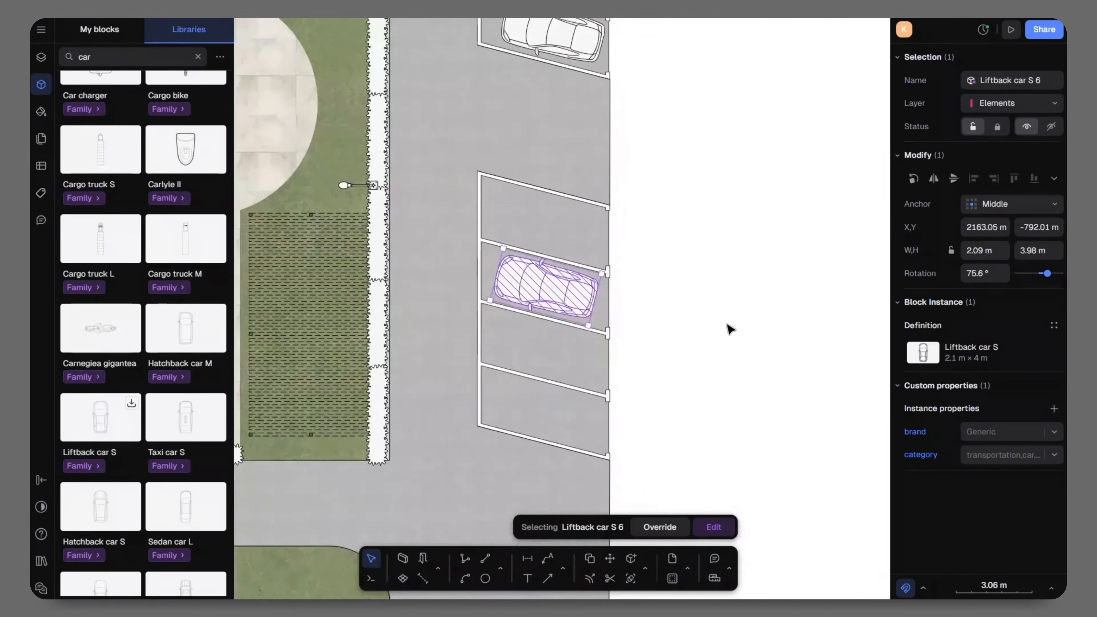
pyautogui.click(730, 329)
# Step: Insert the Table tennis block lengthwise north-south on the semicircular paving
pyautogui.scroll(-5, 779, 343)
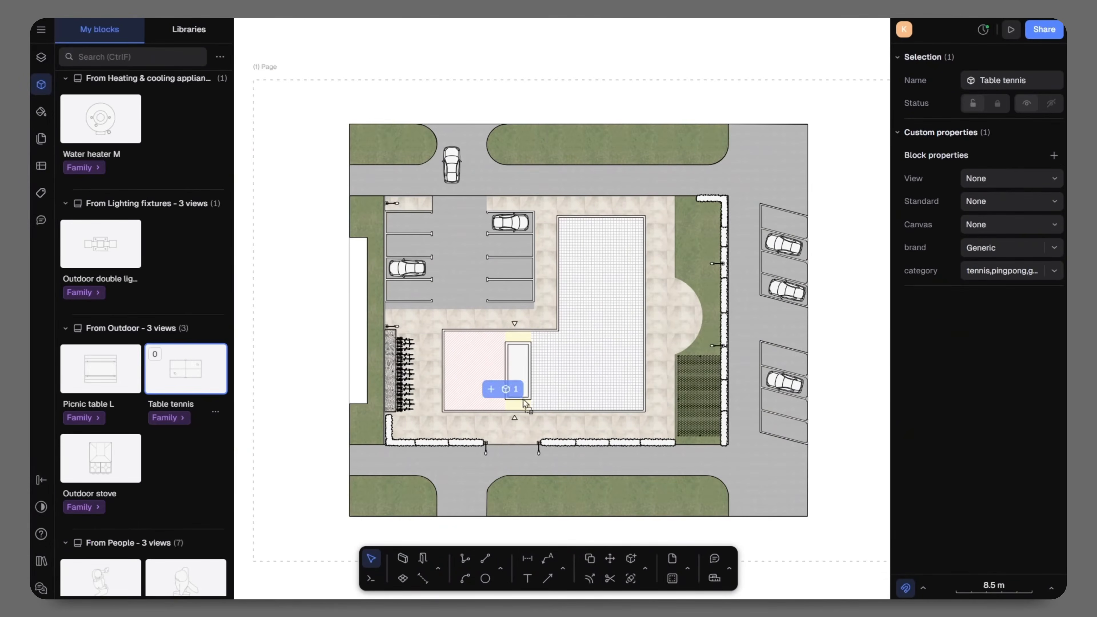
pyautogui.moveTo(507, 389); pyautogui.dragTo(561, 392)
pyautogui.scroll(5, 561, 392)
pyautogui.moveTo(647, 404); pyautogui.dragTo(752, 412)
# Step: Insert Bench with flowers L at 90° on the paving east of the building, with one copy near each end of that facade
pyautogui.moveTo(700, 365); pyautogui.dragTo(617, 319)
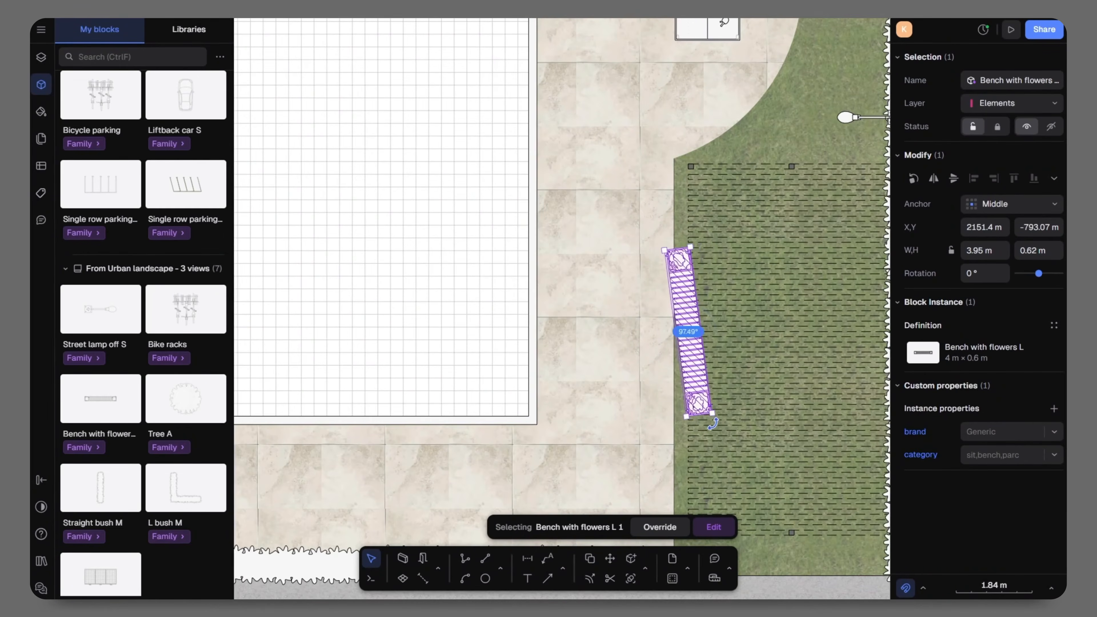
pyautogui.moveTo(674, 332); pyautogui.dragTo(604, 346)
pyautogui.scroll(-5, 574, 366)
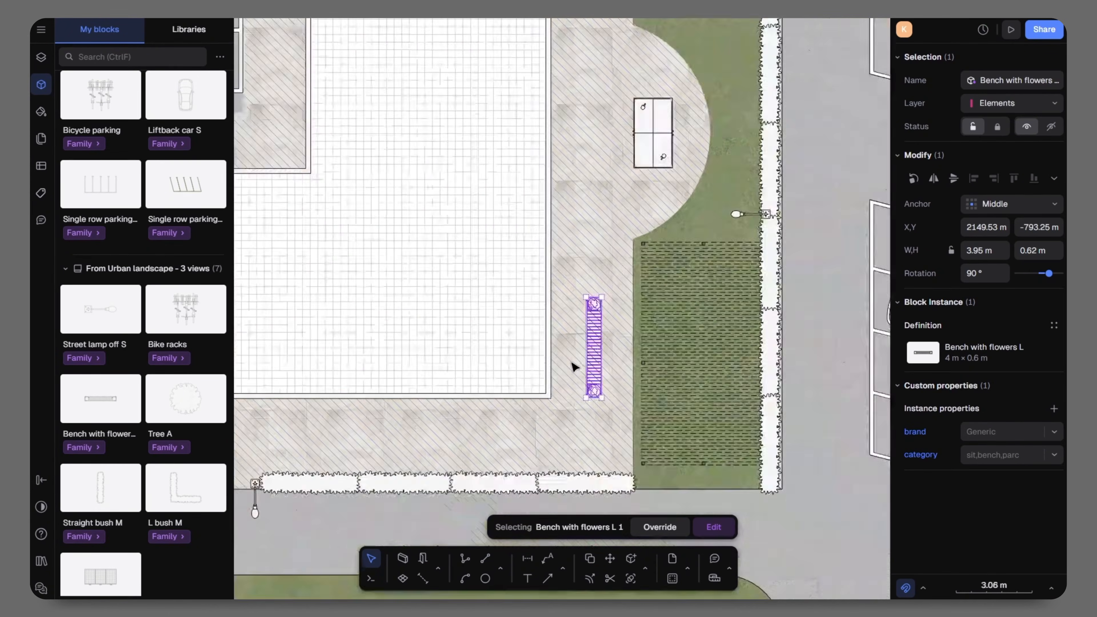
pyautogui.hotkey('ctrl', 'd')
pyautogui.moveTo(635, 310); pyautogui.dragTo(653, 399, button='middle')
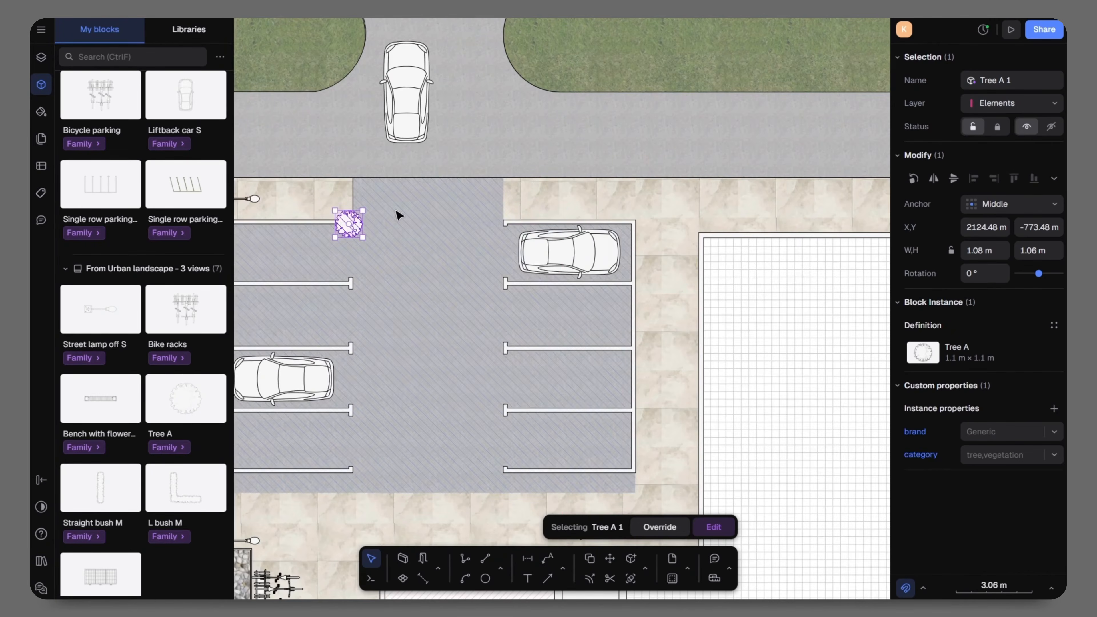
# Step: Insert Tree A and copy it so that two stand on each side of the driveway at the parking lot's north edge
pyautogui.moveTo(355, 211); pyautogui.dragTo(426, 203)
pyautogui.scroll(-3, 652, 192)
pyautogui.scroll(4, 443, 193)
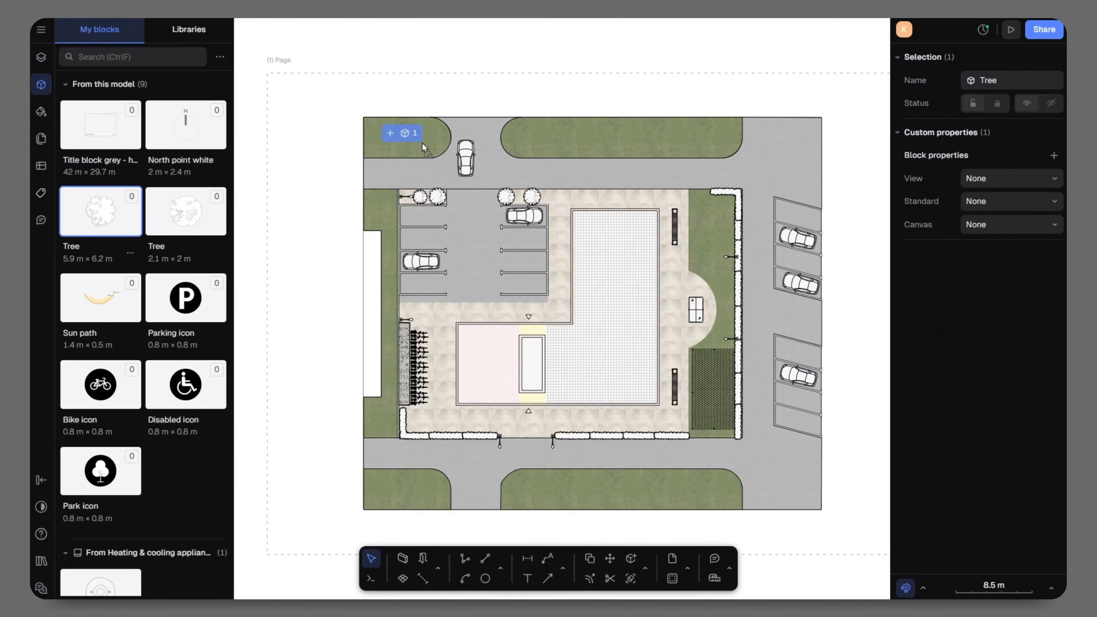
# Step: Insert the 5.9 m × 6.2 m Tree block on the northwest lawn and copy it to both ends of the north lawn
pyautogui.scroll(3, 415, 133)
pyautogui.keyDown('alt'); pyautogui.moveTo(399, 213); pyautogui.dragTo(680, 219); pyautogui.keyUp('alt')
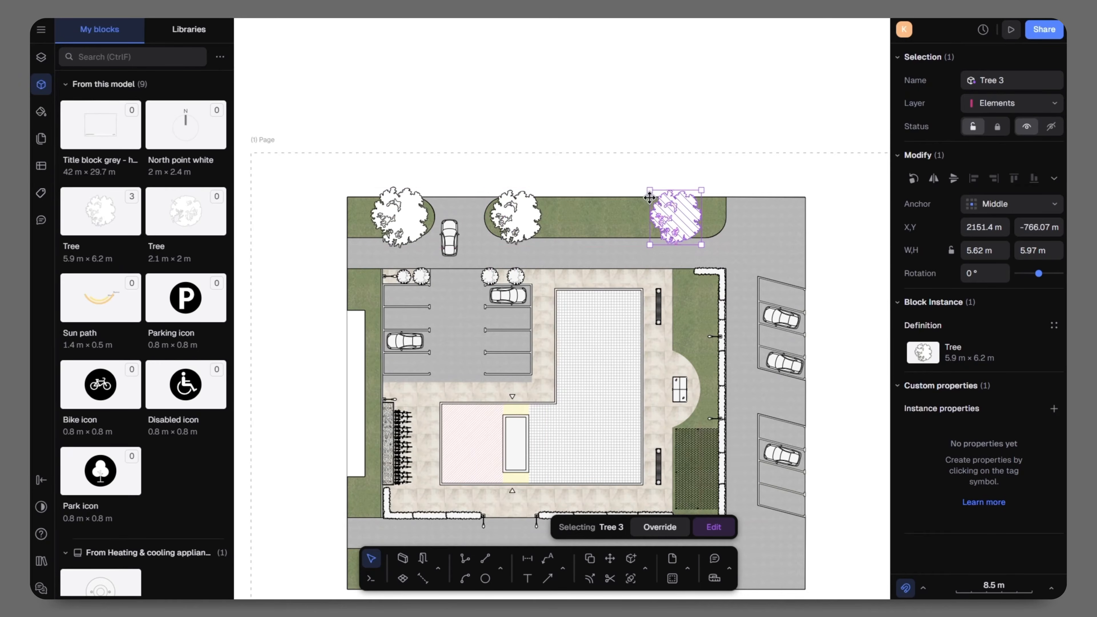
pyautogui.click(716, 173)
pyautogui.scroll(3, 716, 173)
# Step: Copy the large tree to the site's northeast corner at a slightly smaller size
pyautogui.click(553, 173)
pyautogui.keyDown('alt'); pyautogui.moveTo(551, 172); pyautogui.dragTo(738, 183); pyautogui.keyUp('alt')
pyautogui.moveTo(700, 131); pyautogui.dragTo(740, 161)
pyautogui.scroll(-3, 728, 127)
pyautogui.click(816, 242)
pyautogui.scroll(-2, 815, 243)
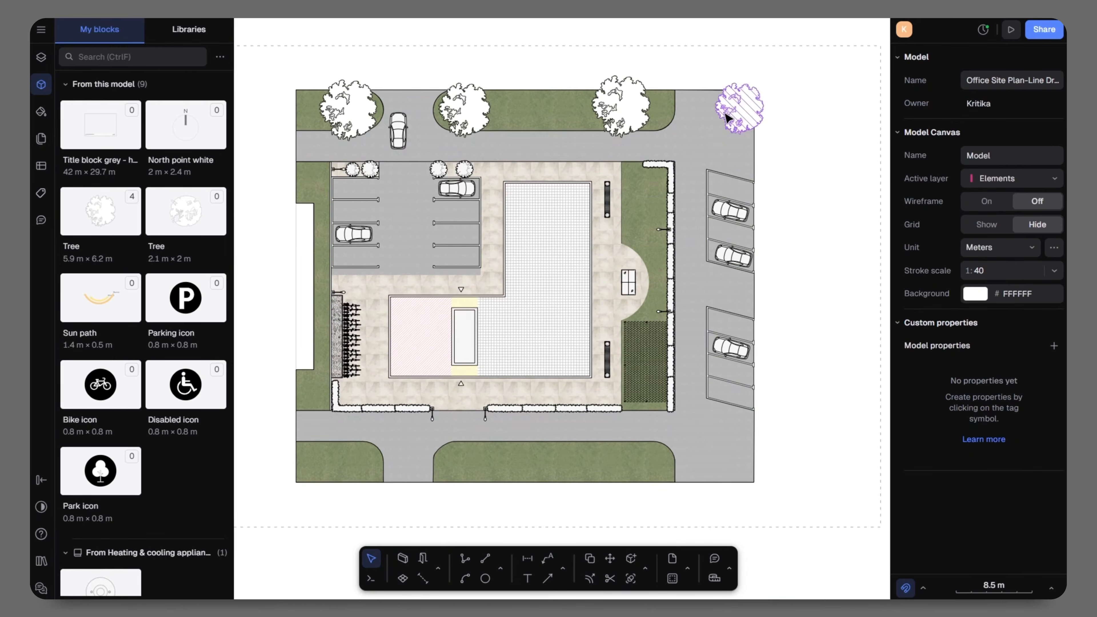
# Step: Copy the northeast corner tree into the gap between the two angled parking groups and to the site's southeast corner
pyautogui.click(730, 116)
pyautogui.write('c')
pyautogui.press('Escape')
pyautogui.keyDown('alt'); pyautogui.moveTo(742, 111); pyautogui.dragTo(731, 288); pyautogui.keyUp('alt')
pyautogui.scroll(4, 723, 288)
pyautogui.scroll(-5, 803, 225)
pyautogui.click(812, 225)
pyautogui.scroll(3, 774, 343)
pyautogui.click(789, 178)
pyautogui.keyDown('alt'); pyautogui.moveTo(789, 179); pyautogui.dragTo(814, 479); pyautogui.keyUp('alt')
# Step: Copy the large tree to both ends of the south lawn and to the southwest lawn, enlarging the last two to about 6.6 × 7 m
pyautogui.moveTo(772, 425); pyautogui.dragTo(358, 411)
pyautogui.scroll(-5, 845, 388)
pyautogui.scroll(5, 813, 432)
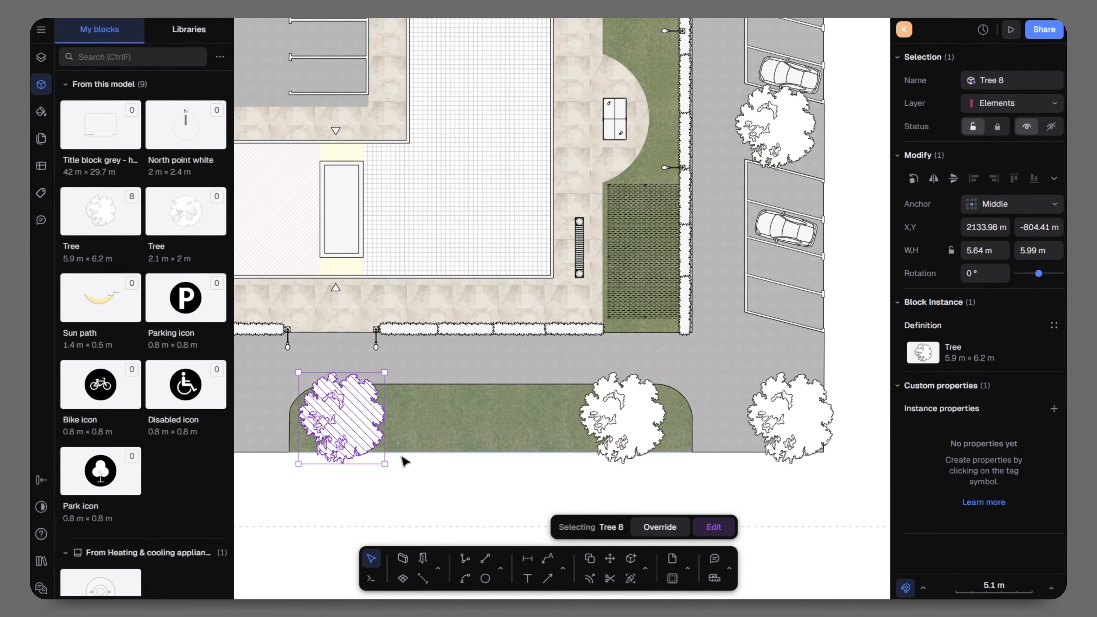
pyautogui.moveTo(385, 464); pyautogui.dragTo(401, 479)
pyautogui.scroll(-4, 400, 479)
pyautogui.moveTo(401, 479); pyautogui.dragTo(568, 474, button='middle')
pyautogui.press('Escape')
pyautogui.click(566, 433)
pyautogui.keyDown('alt'); pyautogui.moveTo(565, 434); pyautogui.dragTo(428, 430); pyautogui.keyUp('alt')
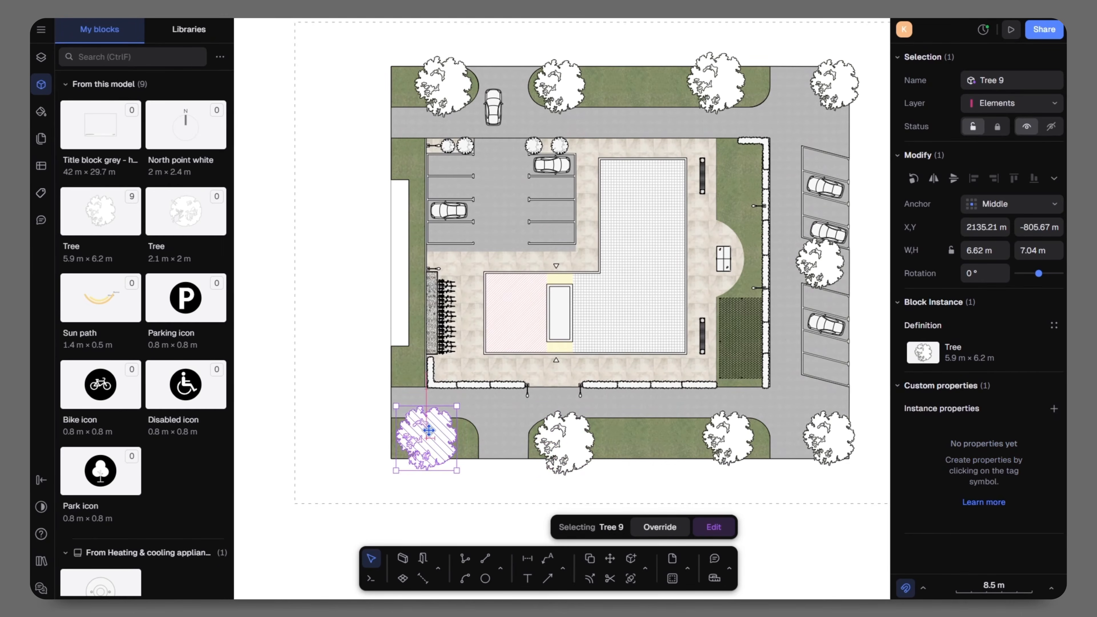
# Step: Replace the large tree between the angled parking groups with an enlarged copy of the 2.1 m × 2 m Tree block
pyautogui.press('Delete')
pyautogui.scroll(3, 540, 490)
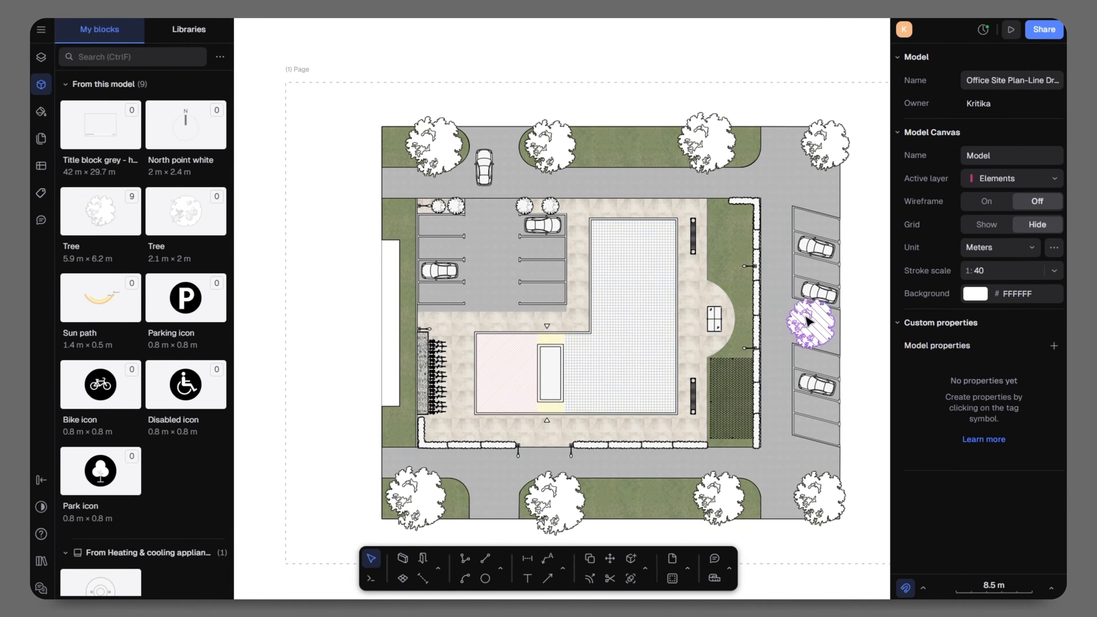
pyautogui.scroll(5, 824, 329)
pyautogui.moveTo(182, 211); pyautogui.dragTo(840, 398)
pyautogui.click(734, 358)
pyautogui.scroll(-3, 734, 358)
# Step: Copy the smaller tree type at about 3.1 × 3 m to the east lawn's north end and the west lawn's north end
pyautogui.moveTo(783, 355); pyautogui.dragTo(634, 226)
pyautogui.scroll(4, 667, 126)
pyautogui.moveTo(592, 289); pyautogui.dragTo(592, 233)
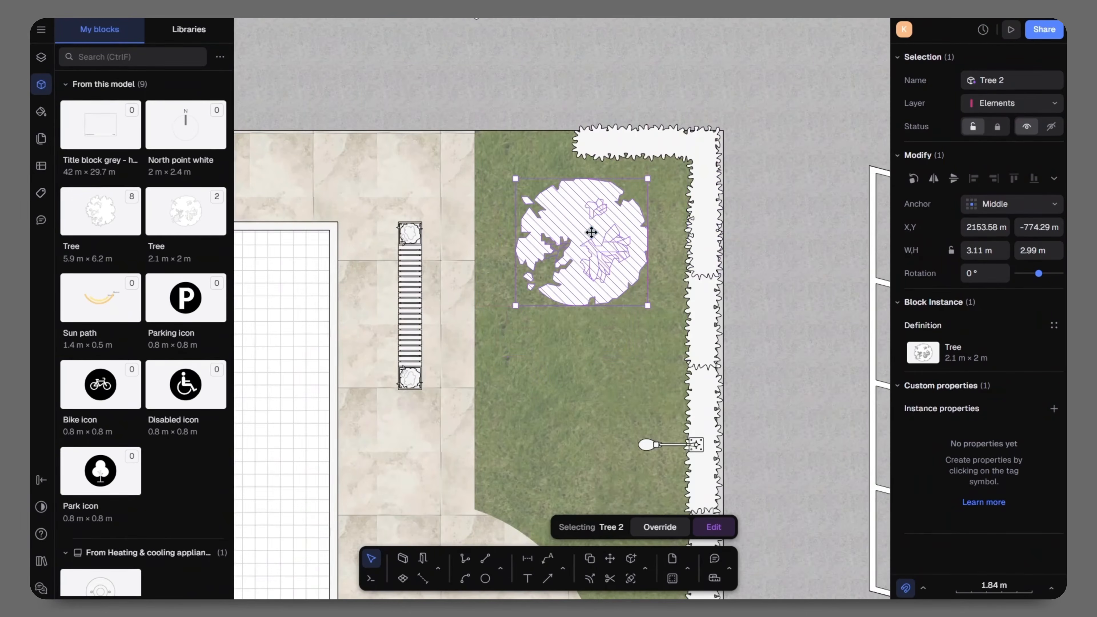
pyautogui.scroll(-6, 615, 219)
pyautogui.click(816, 295)
pyautogui.moveTo(818, 295); pyautogui.dragTo(860, 304, button='middle')
pyautogui.click(614, 226)
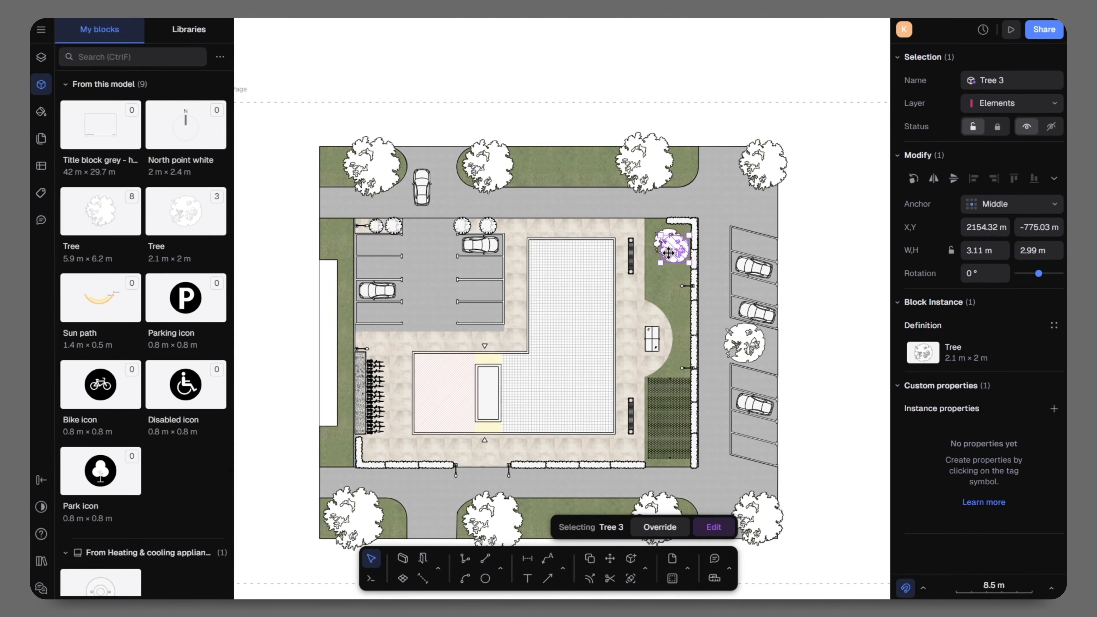
pyautogui.click(850, 257)
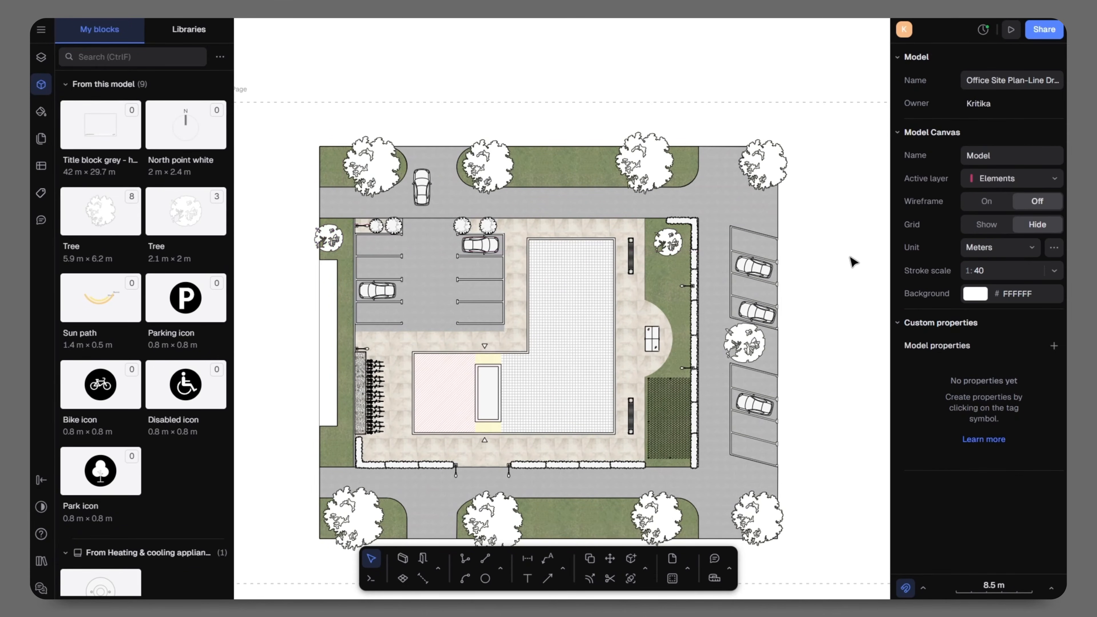
# Step: Edit the large Tree block and change the solid fill of its Tree Border & Fill style to green A2AA81
pyautogui.click(651, 165)
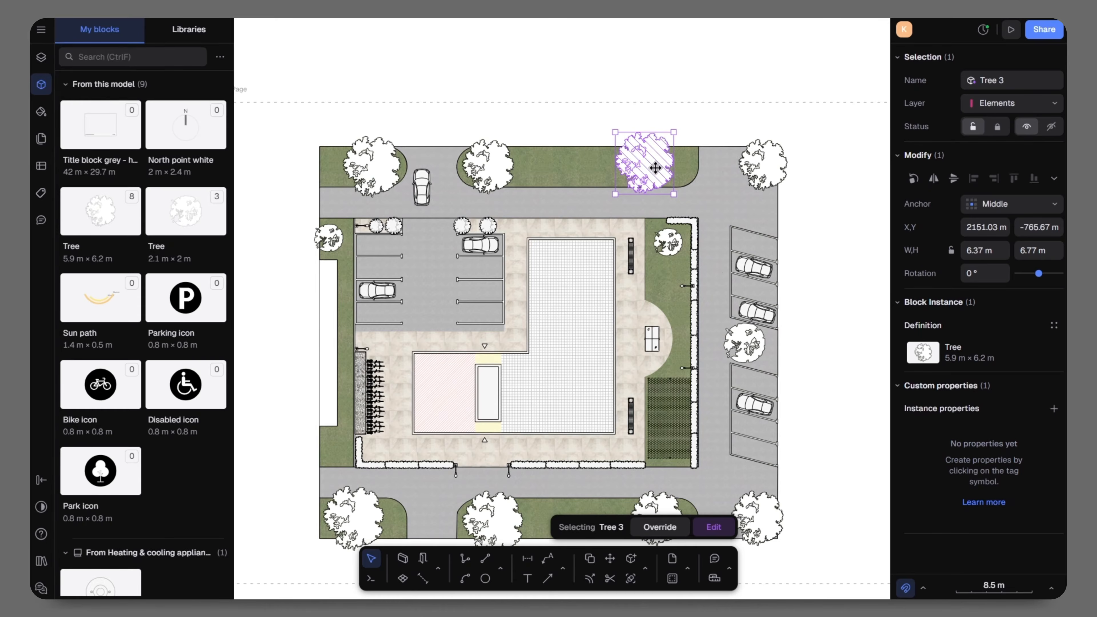
pyautogui.click(733, 527)
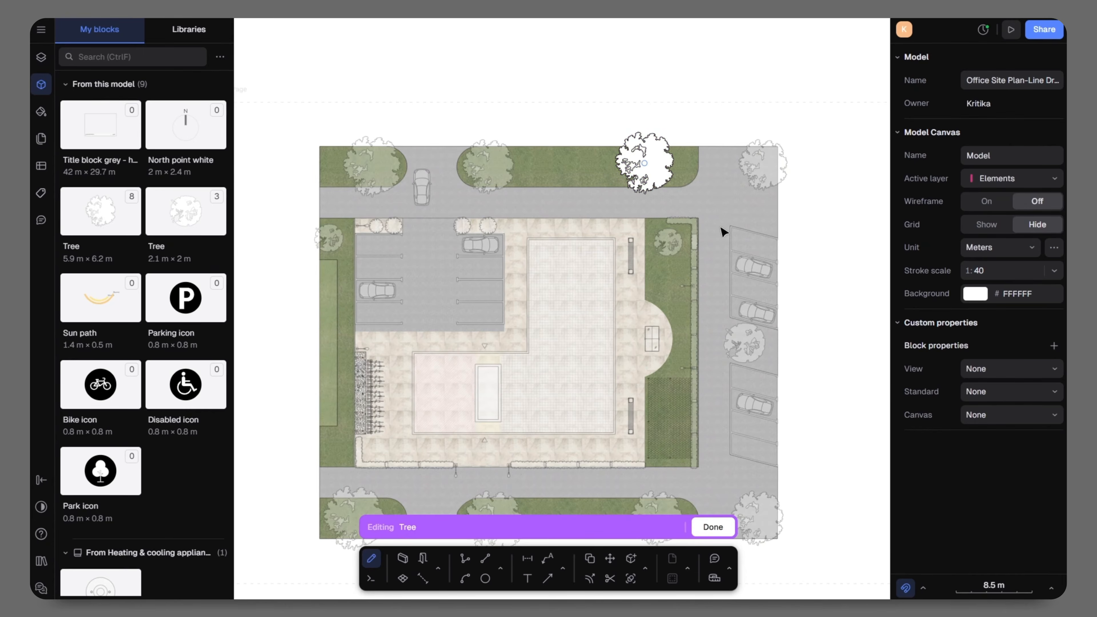
pyautogui.click(665, 167)
pyautogui.click(1053, 407)
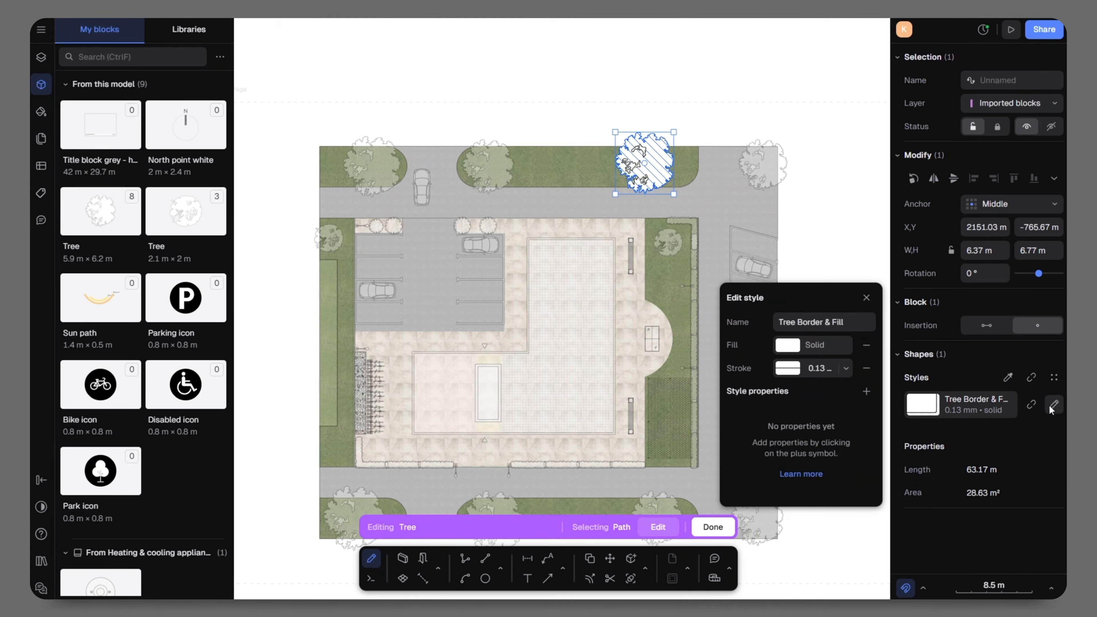
pyautogui.click(789, 345)
pyautogui.click(866, 452)
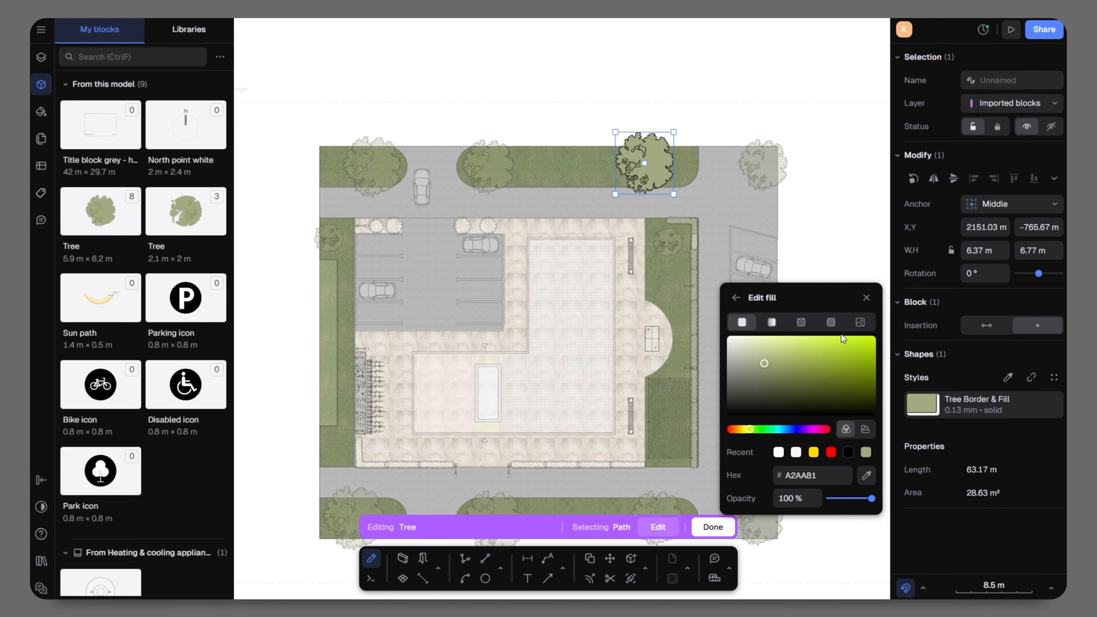
pyautogui.click(868, 299)
pyautogui.click(828, 346)
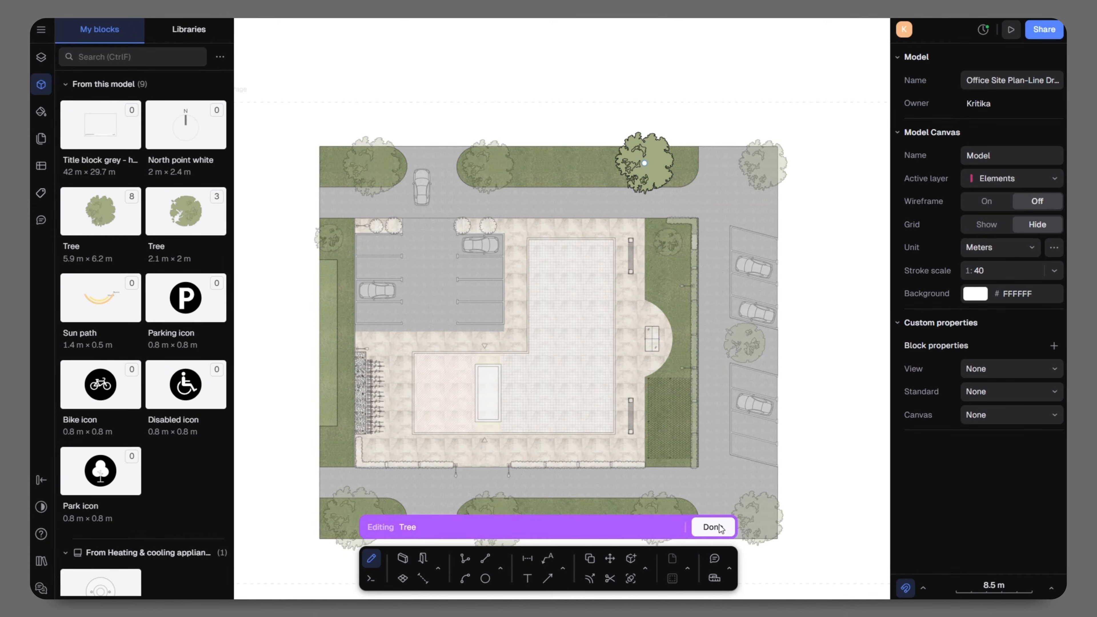
pyautogui.click(714, 528)
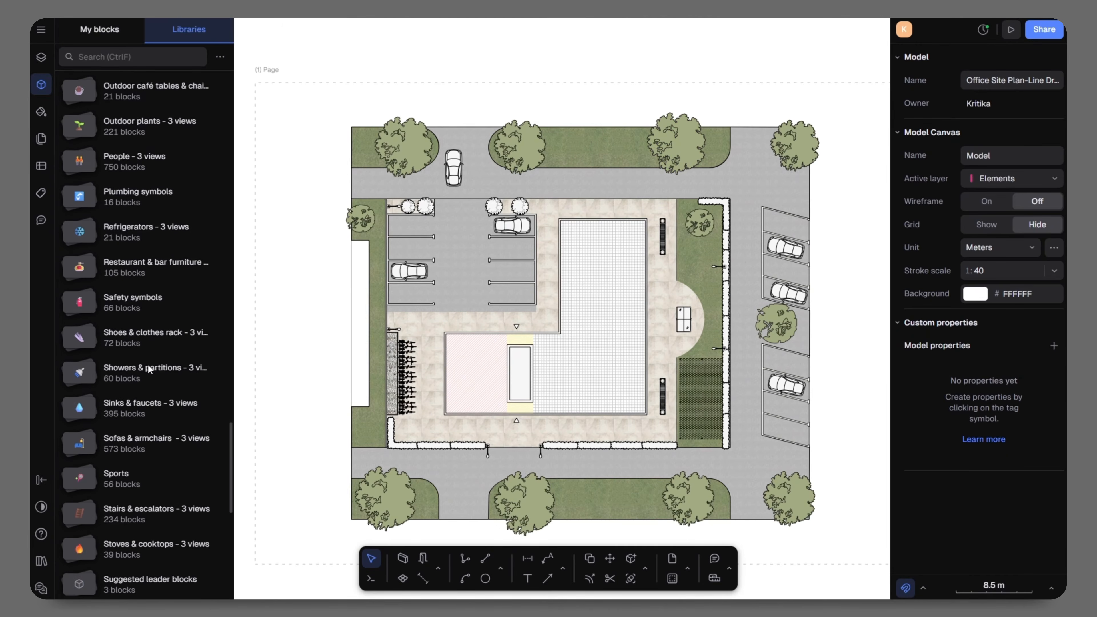
# Step: Search the People - 3 views library for "office" and insert Office person standing A on the paving by the south entrance
pyautogui.scroll(2, 148, 364)
pyautogui.click(130, 230)
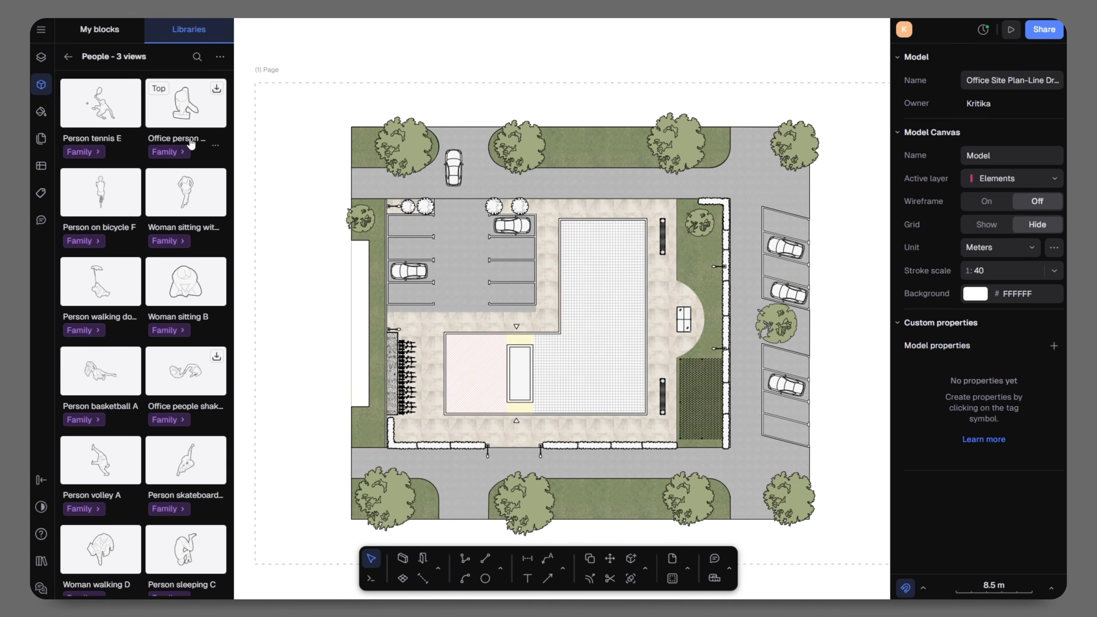
pyautogui.write('office')
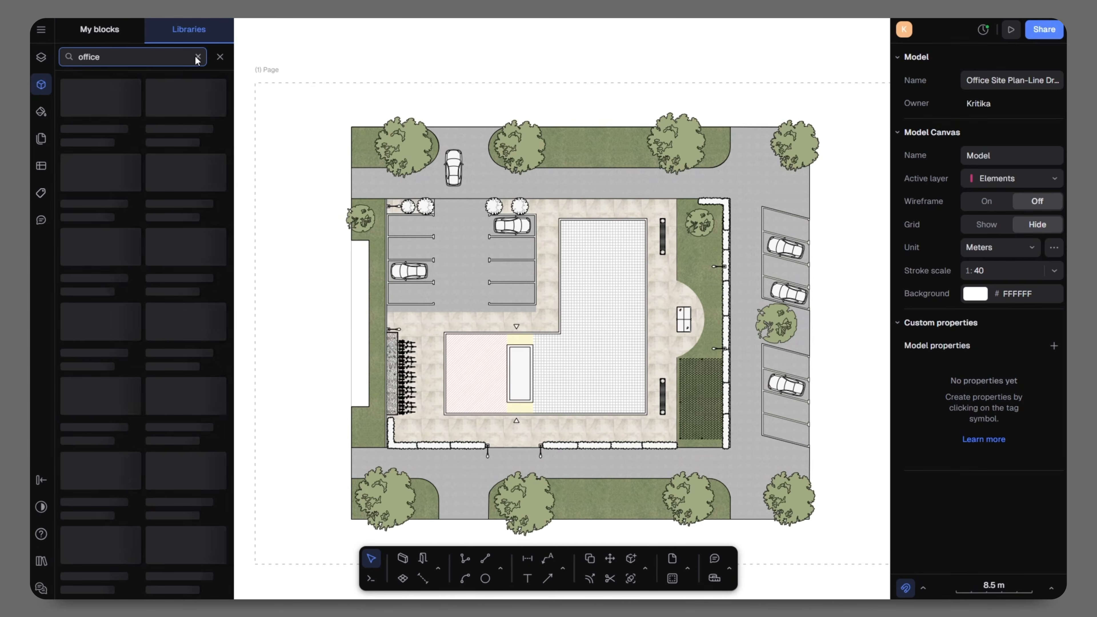
pyautogui.scroll(-3, 200, 495)
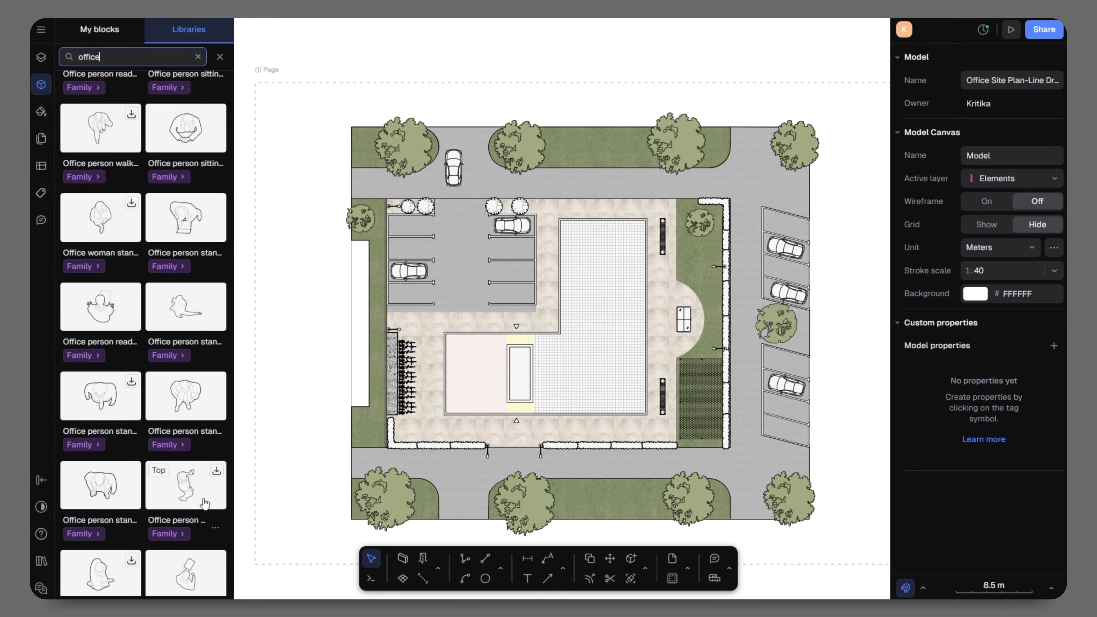
pyautogui.moveTo(522, 439); pyautogui.dragTo(515, 434)
pyautogui.scroll(5, 502, 443)
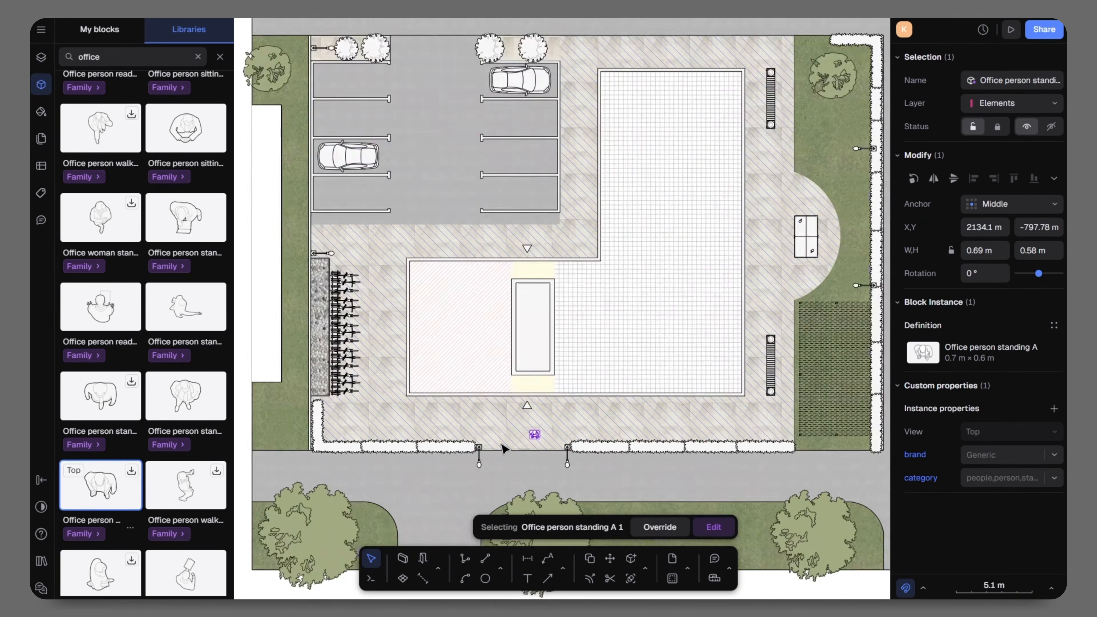
pyautogui.click(524, 434)
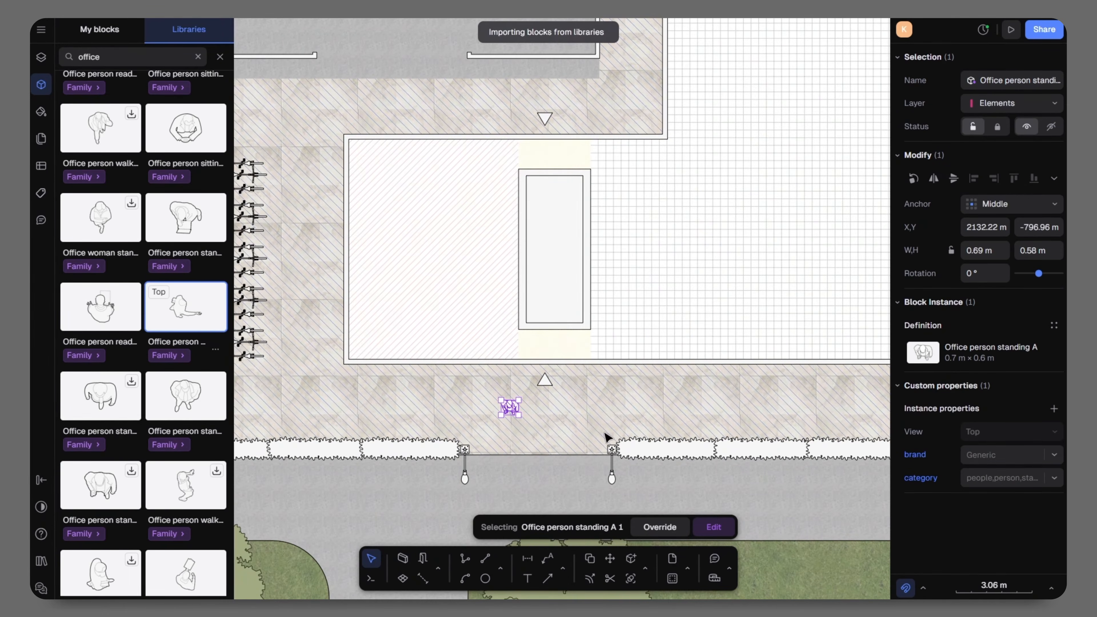
# Step: Insert Office person standing D at the south end of the table tennis table, rotated to 99.8°
pyautogui.scroll(-3, 607, 441)
pyautogui.scroll(6, 853, 259)
pyautogui.moveTo(853, 259); pyautogui.dragTo(843, 282)
pyautogui.scroll(3, 842, 283)
pyautogui.scroll(-12, 737, 289)
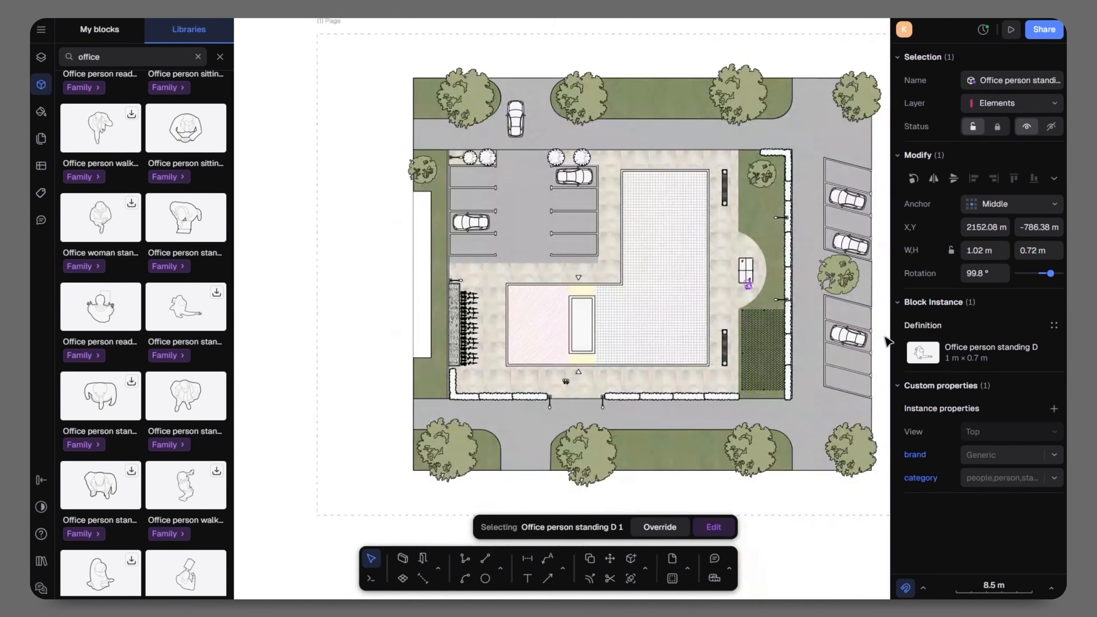
pyautogui.press('Escape')
# Step: Place Office person standing E east of the parking lot, and a pair of standing E and walking B at the bicycle parking's north end
pyautogui.moveTo(691, 373); pyautogui.dragTo(652, 407, button='middle')
pyautogui.moveTo(113, 397); pyautogui.dragTo(572, 252)
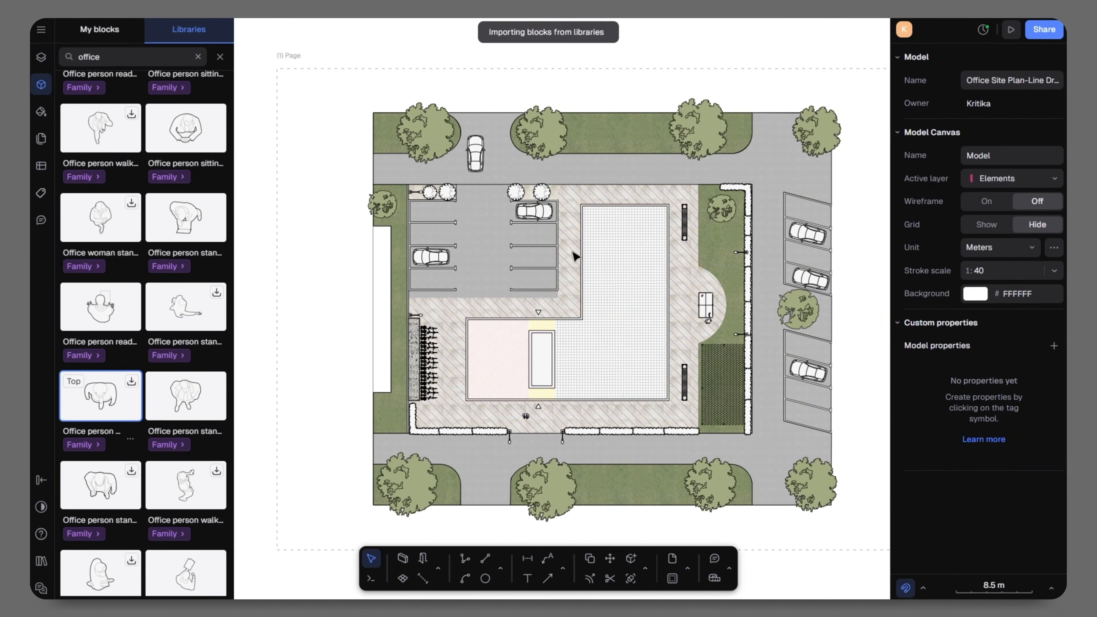
pyautogui.scroll(3, 572, 252)
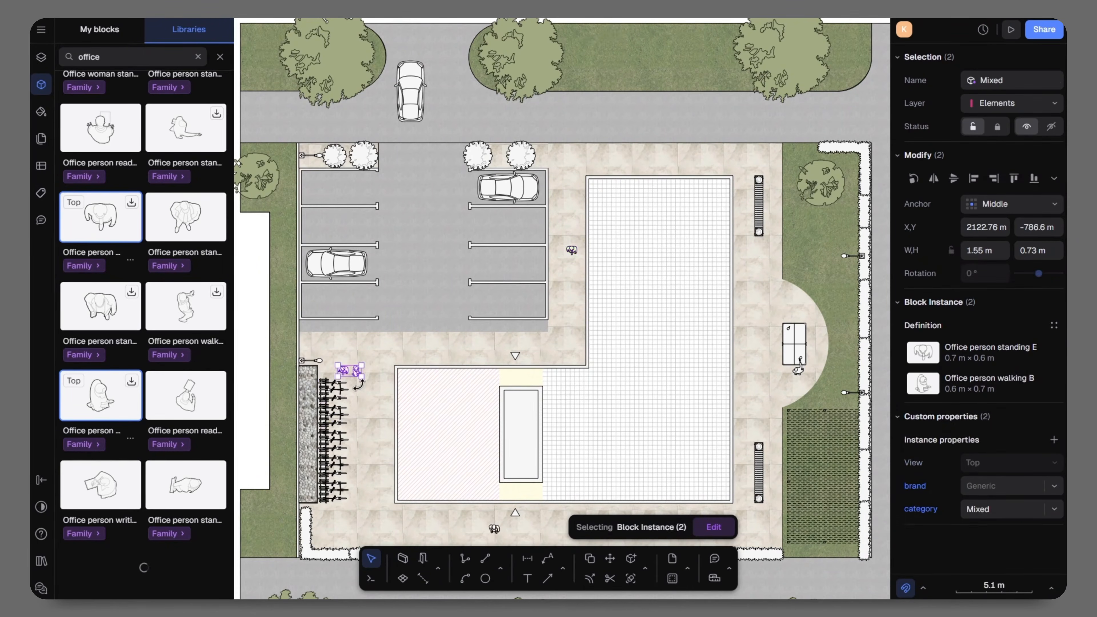
pyautogui.scroll(3, 345, 383)
pyautogui.click(440, 382)
pyautogui.scroll(-6, 437, 378)
pyautogui.scroll(5, 114, 212)
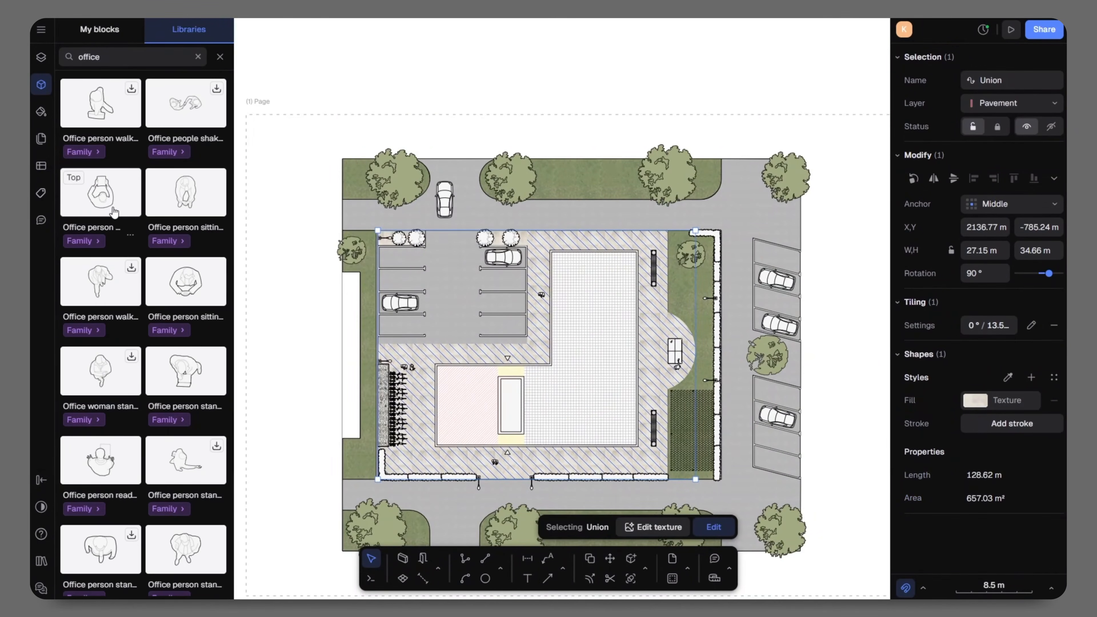
# Step: Insert office people shaking hands in the courtyard and single office persons by the northeast bench, the south gate and the north entrance paving
pyautogui.moveTo(527, 401); pyautogui.dragTo(515, 418)
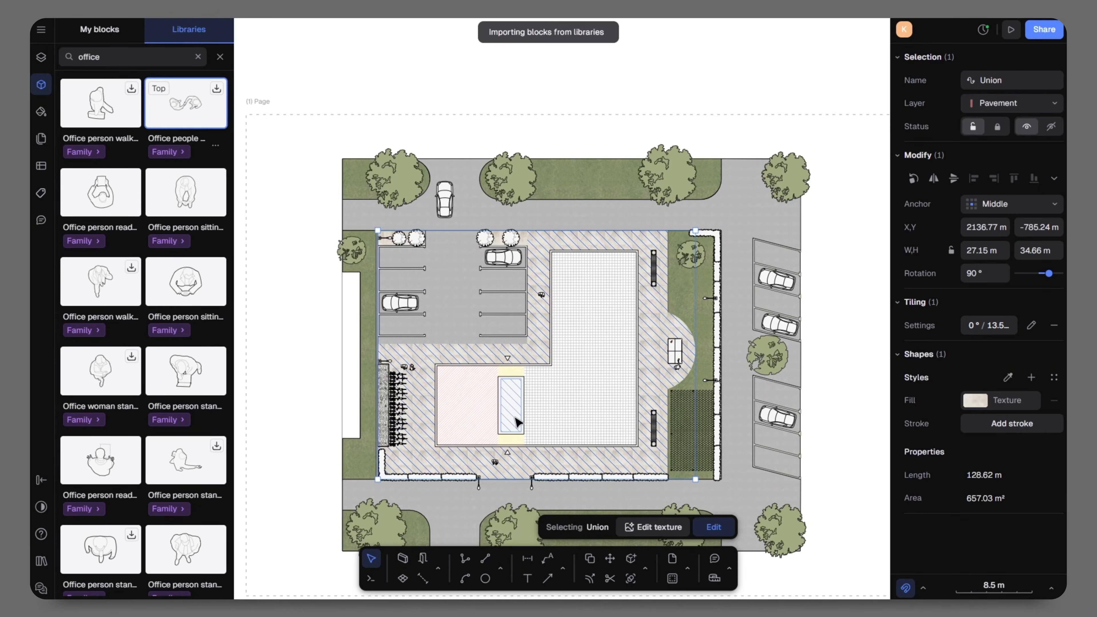
pyautogui.scroll(6, 510, 417)
pyautogui.moveTo(485, 416); pyautogui.dragTo(537, 442)
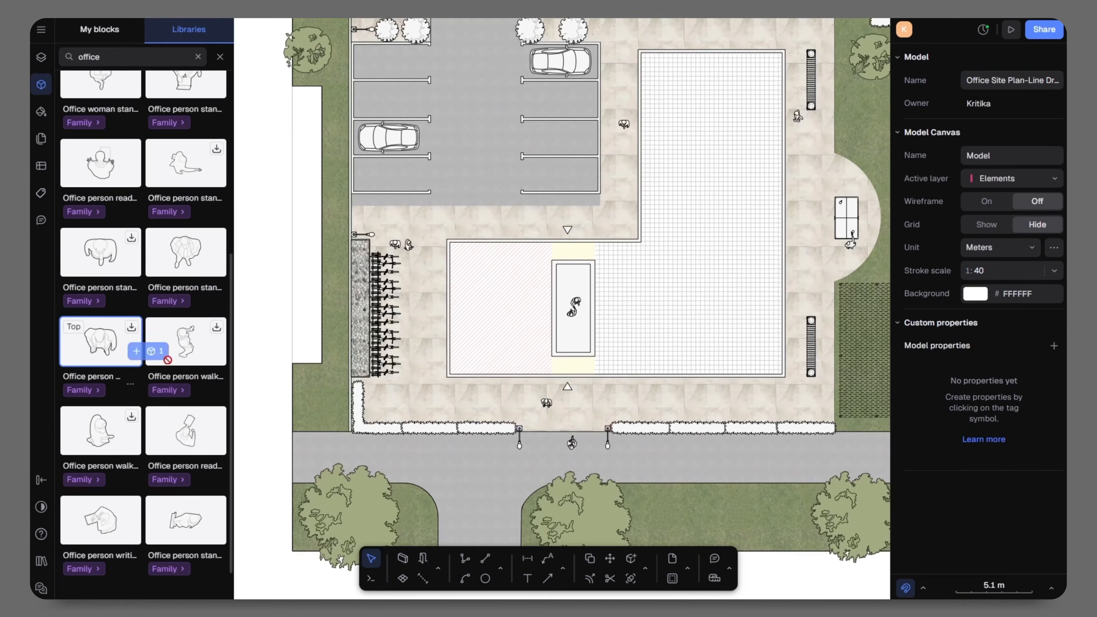
pyautogui.moveTo(168, 360); pyautogui.dragTo(489, 227)
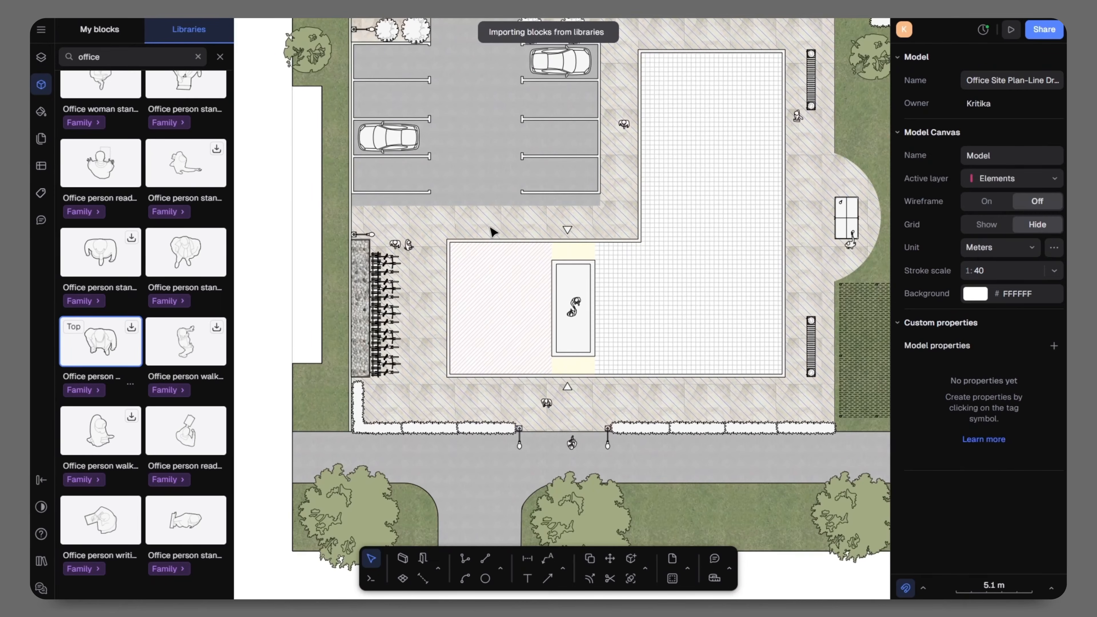
pyautogui.scroll(5, 491, 220)
pyautogui.click(503, 233)
pyautogui.scroll(-7, 504, 234)
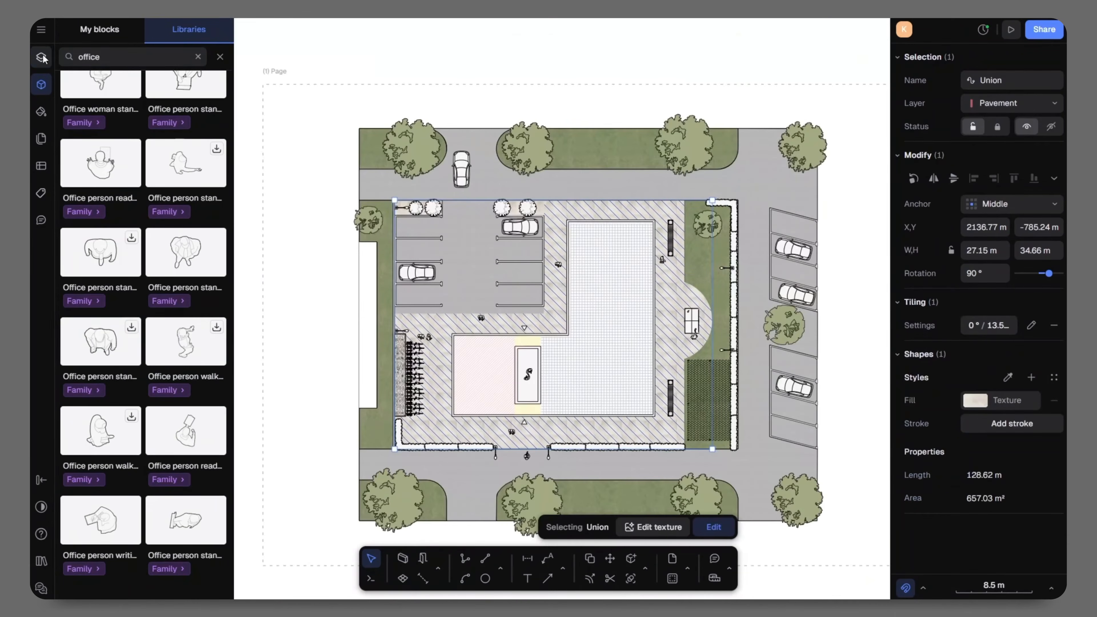
# Step: Create a layer named Shadows
pyautogui.click(41, 57)
pyautogui.click(218, 79)
pyautogui.click(228, 101)
pyautogui.write('Shadows')
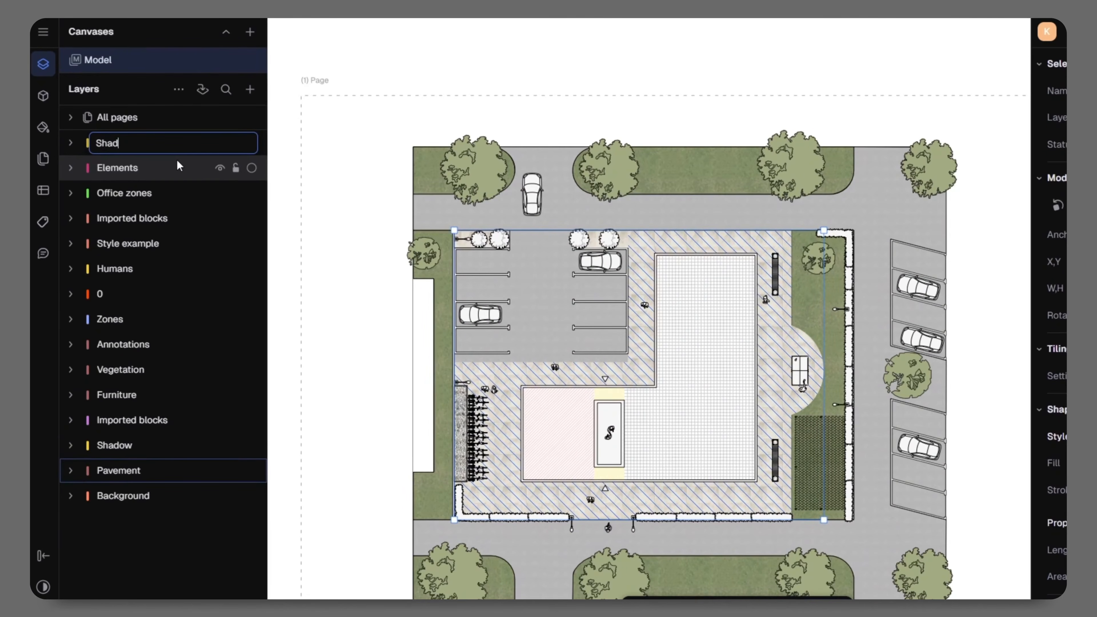
pyautogui.click(269, 147)
pyautogui.click(42, 63)
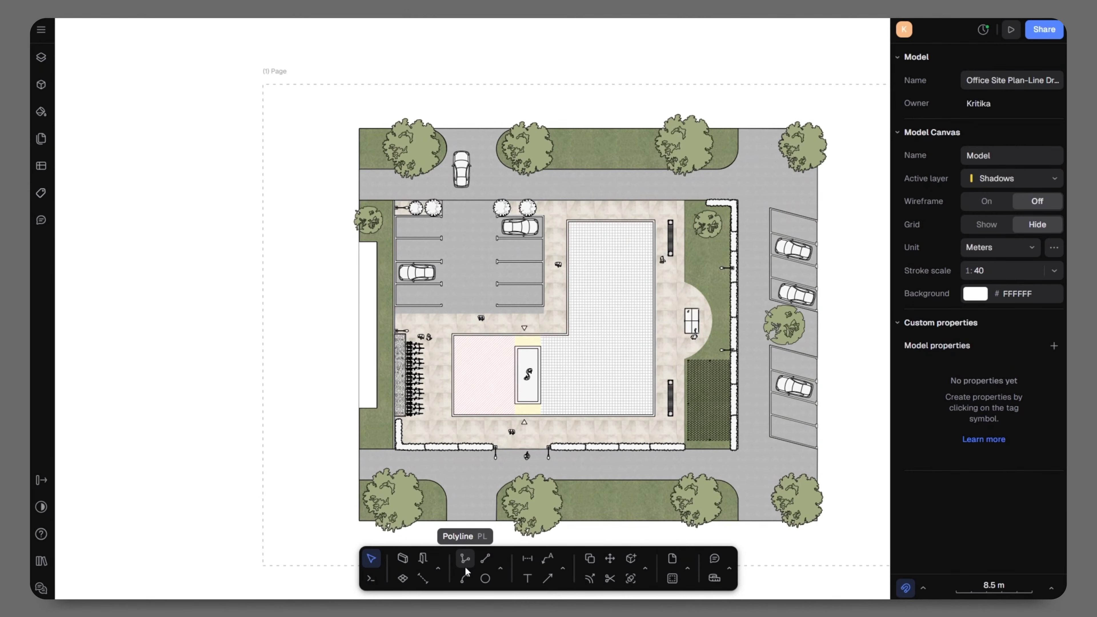
# Step: Draw a closed polyline shadow about 12.52 m by 1.06 m along the west wing's north wall, with a slanted west end
pyautogui.click(463, 565)
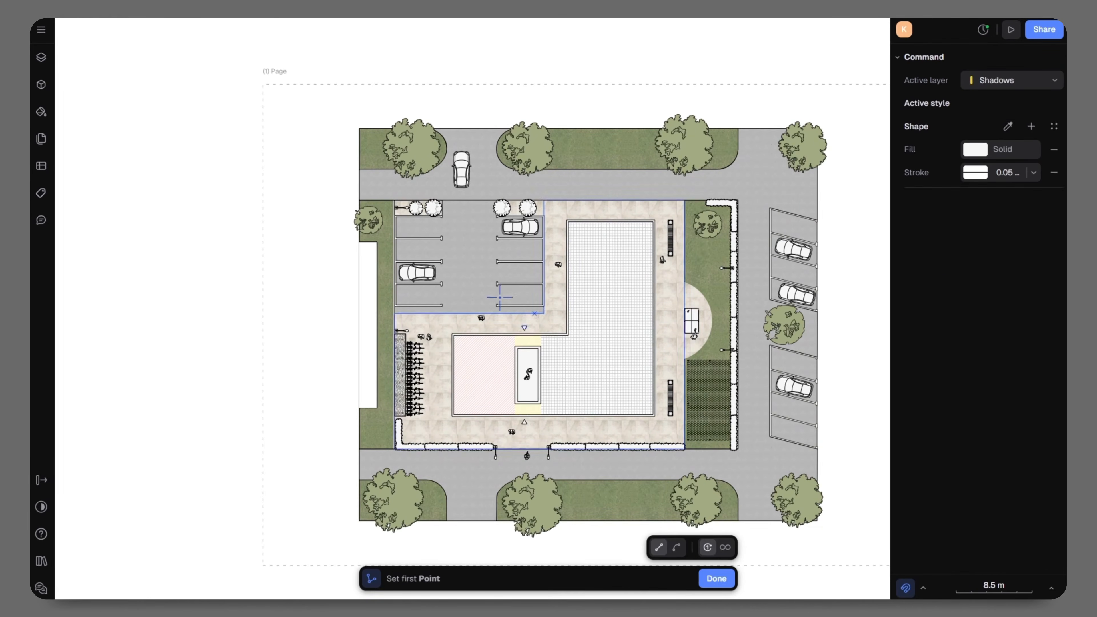
pyautogui.scroll(5, 463, 297)
pyautogui.click(401, 455)
pyautogui.scroll(-5, 522, 418)
pyautogui.scroll(3, 632, 416)
pyautogui.click(594, 338)
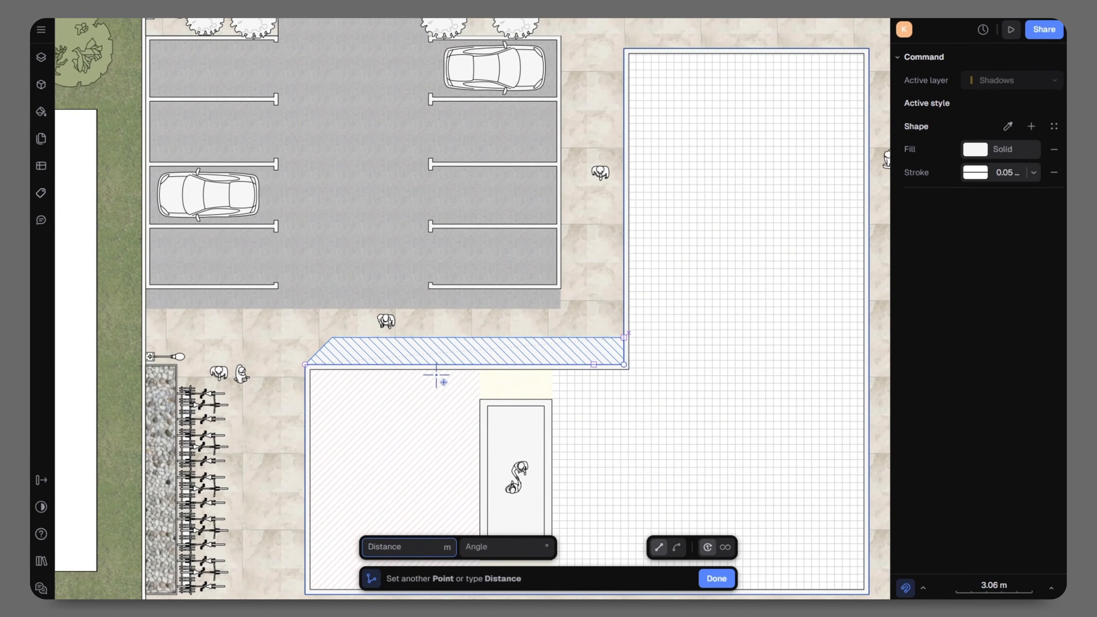
pyautogui.press('Return')
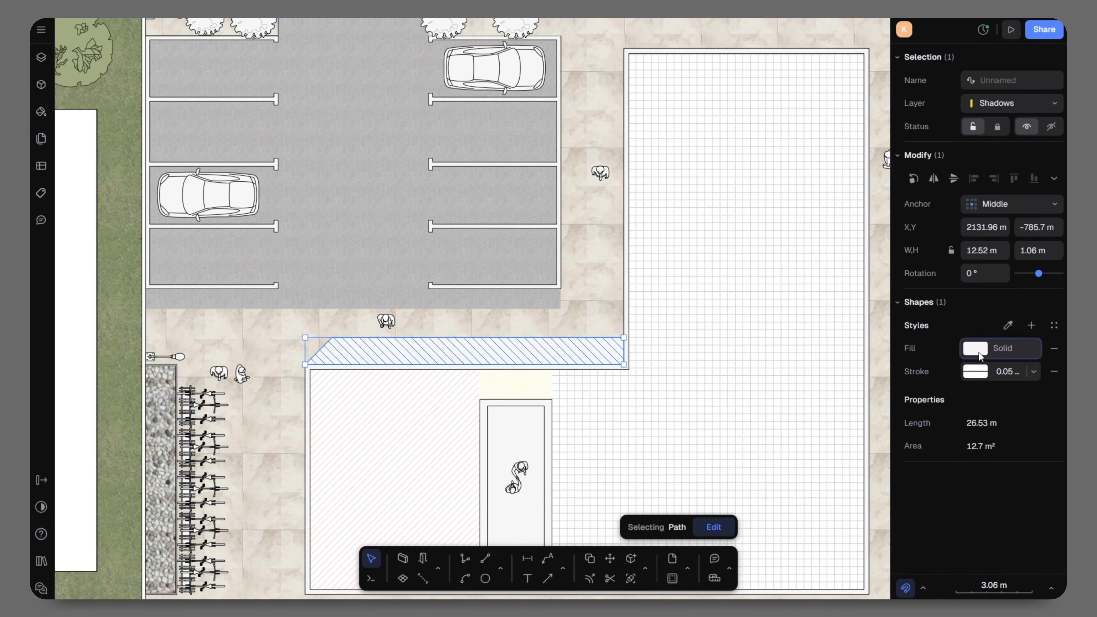
# Step: Fill the west wing's shadow with solid 000000 at 20% opacity and remove its stroke
pyautogui.click(975, 349)
pyautogui.click(866, 397)
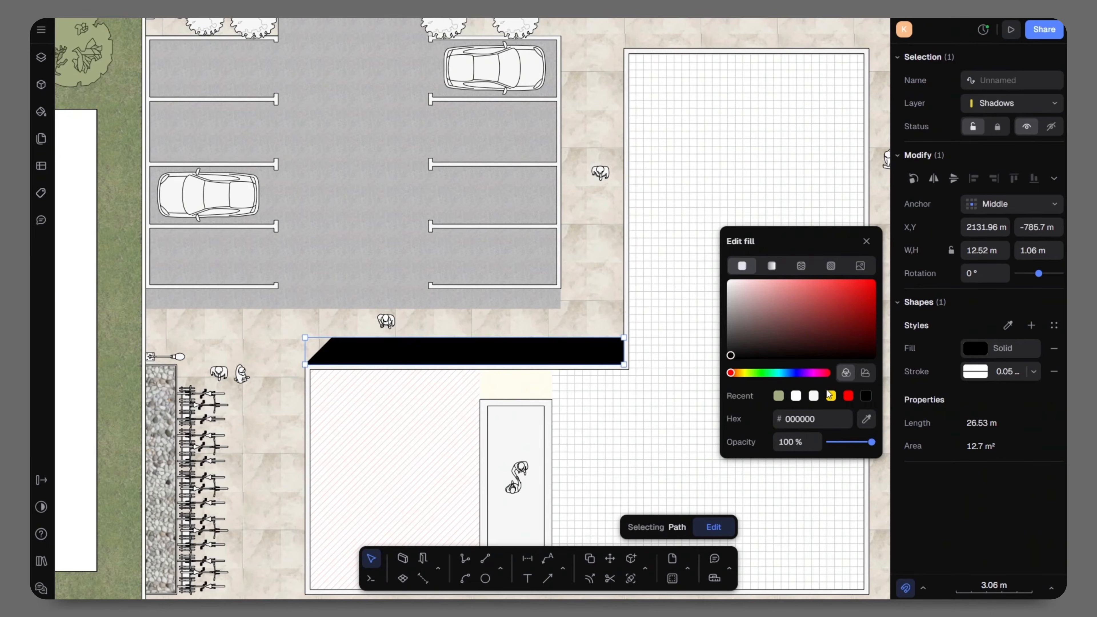
pyautogui.click(806, 443)
pyautogui.write('20')
pyautogui.press('Return')
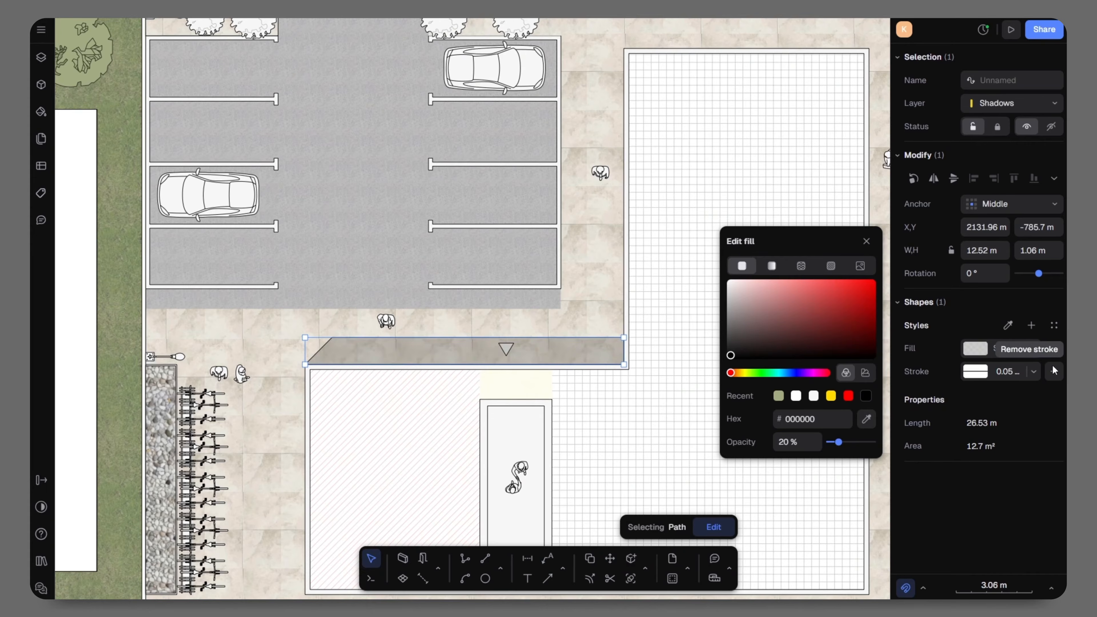
pyautogui.click(1055, 371)
pyautogui.scroll(-3, 532, 335)
pyautogui.click(149, 329)
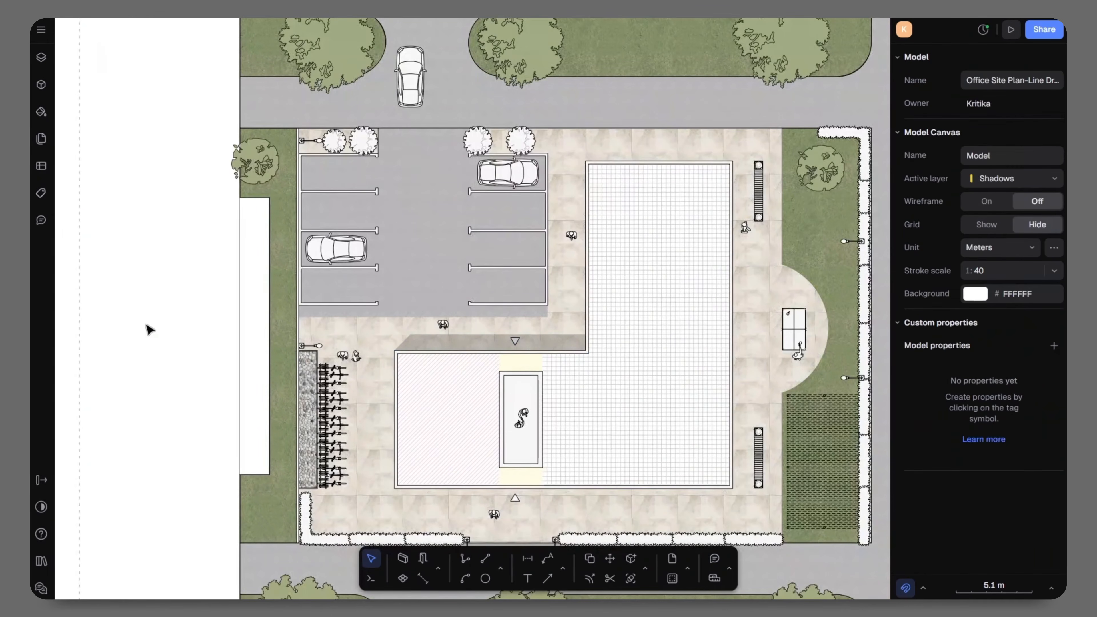
# Step: Copy the west wing's shadow strip to the north wall of the tall east wing, starting at its northwest corner
pyautogui.moveTo(691, 249); pyautogui.dragTo(556, 321, button='middle')
pyautogui.click(333, 409)
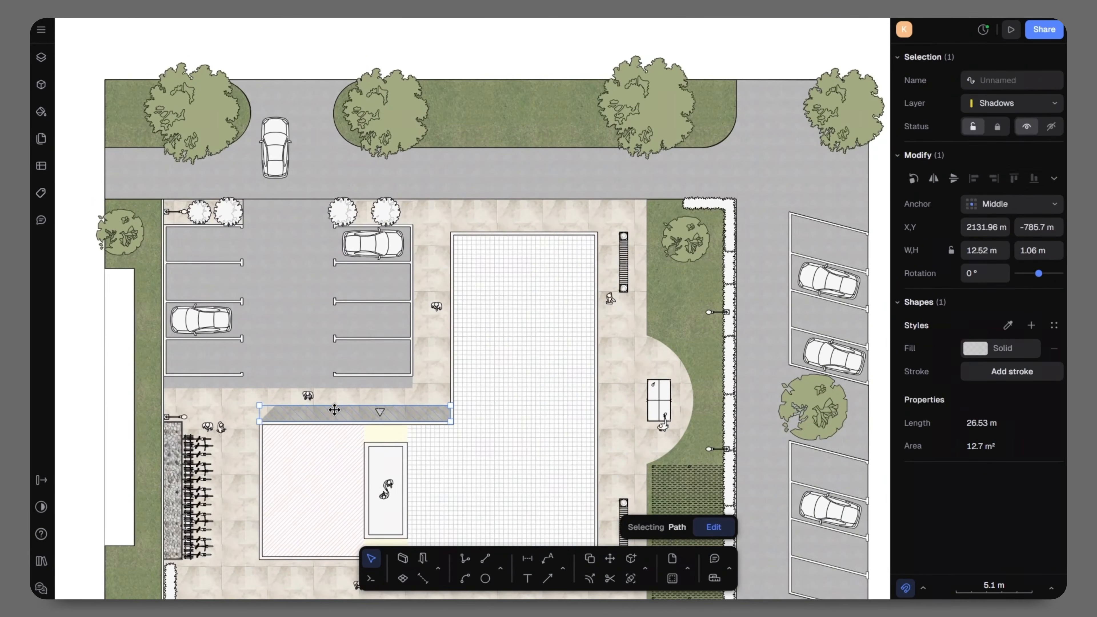
pyautogui.keyDown('alt'); pyautogui.moveTo(335, 409); pyautogui.dragTo(470, 258); pyautogui.keyUp('alt')
pyautogui.scroll(5, 473, 208)
pyautogui.scroll(8, 407, 297)
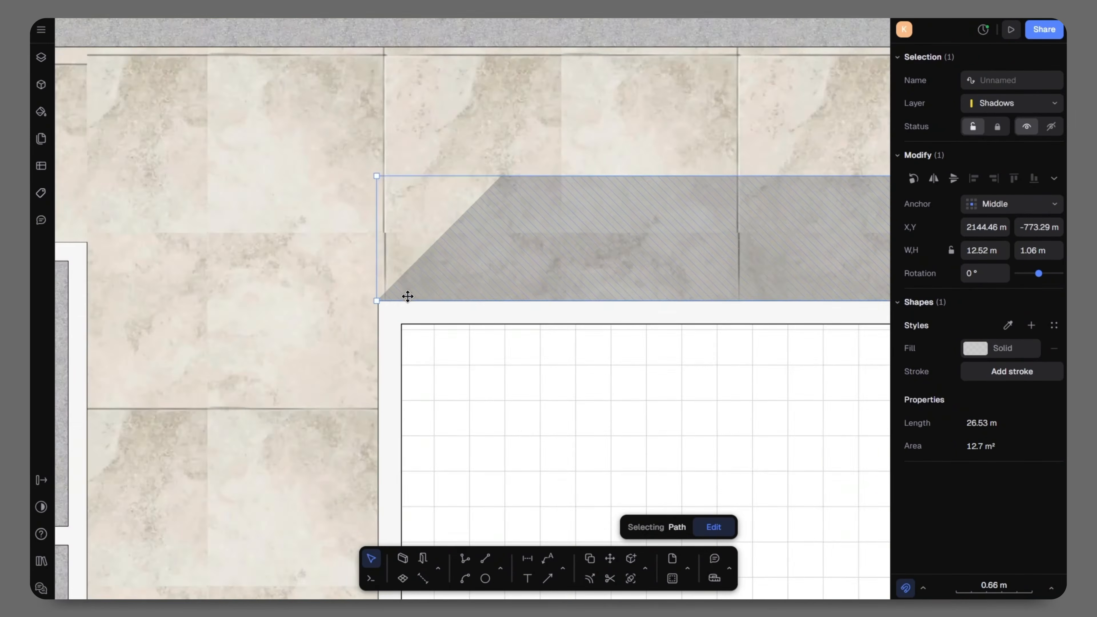
pyautogui.scroll(-8, 376, 245)
pyautogui.scroll(4, 659, 240)
# Step: Shorten the copied shadow by moving its two east vertices in line with the building's northeast corner
pyautogui.doubleClick(659, 242)
pyautogui.moveTo(755, 276); pyautogui.dragTo(583, 279)
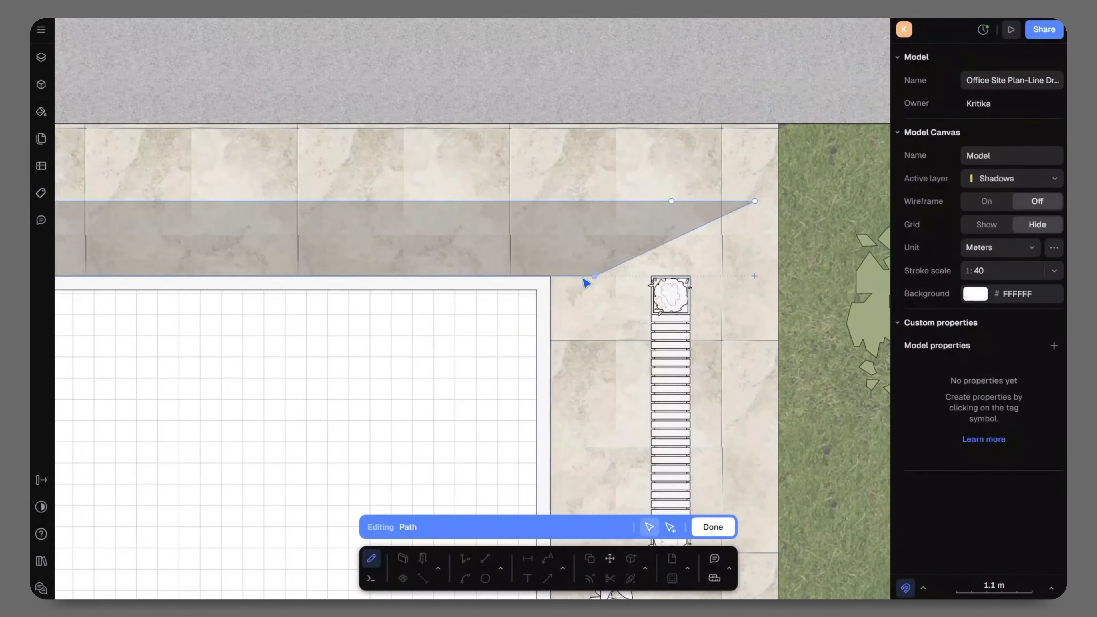
pyautogui.moveTo(755, 201); pyautogui.dragTo(551, 201)
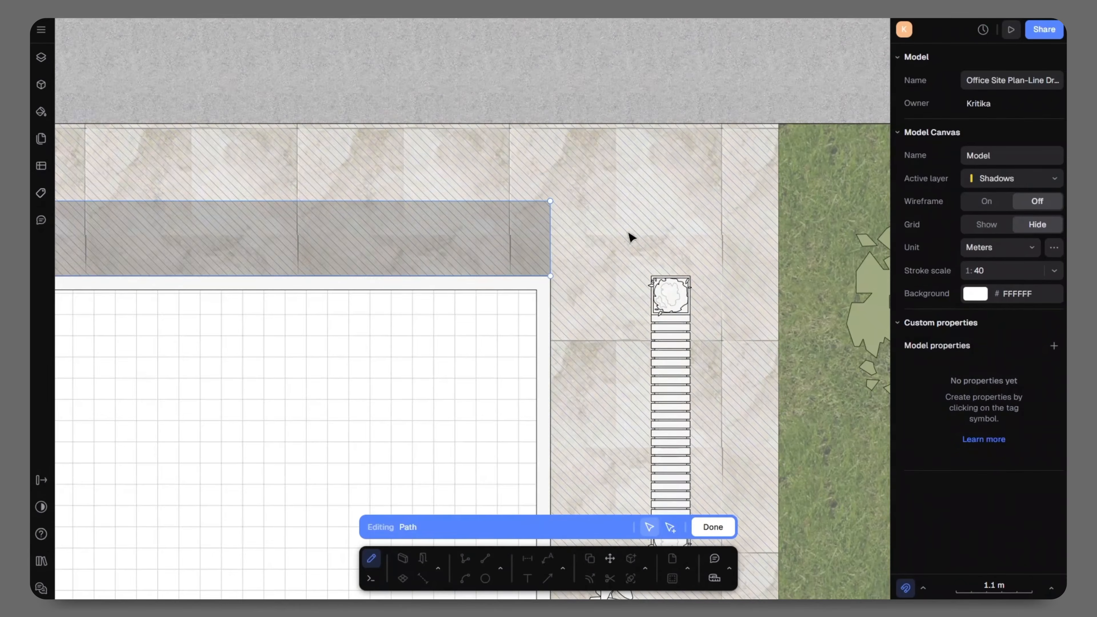
pyautogui.scroll(-5, 691, 237)
pyautogui.click(713, 524)
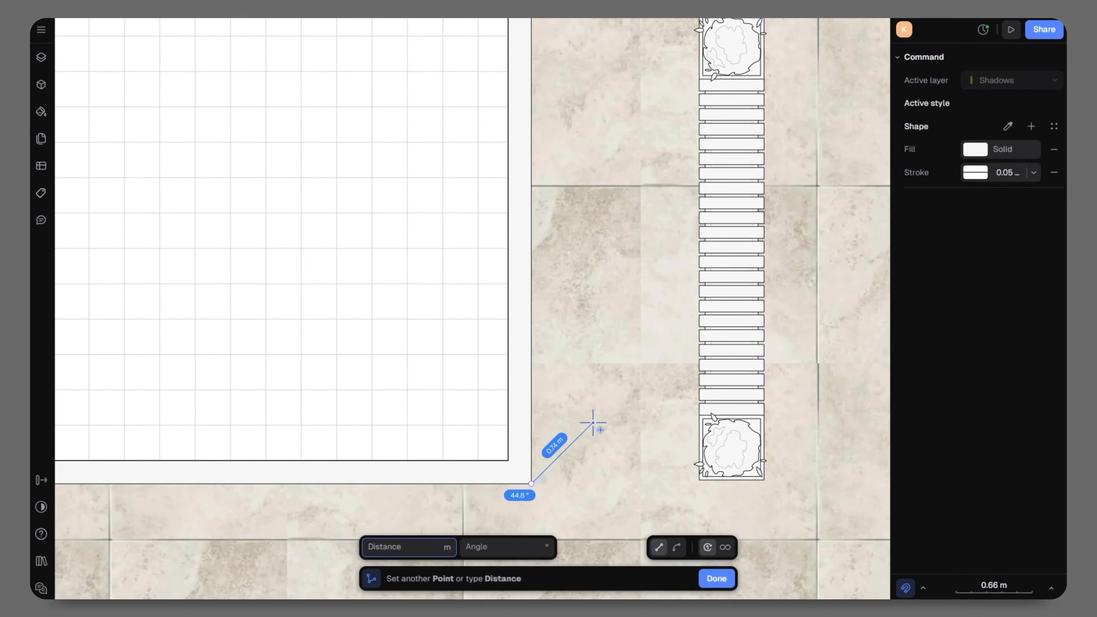
# Step: Draw a closed polyline shadow about 0.52 m by 22.5 m along the building's east wall, meeting the north shadow
pyautogui.scroll(-6, 593, 423)
pyautogui.scroll(5, 568, 233)
pyautogui.scroll(5, 557, 119)
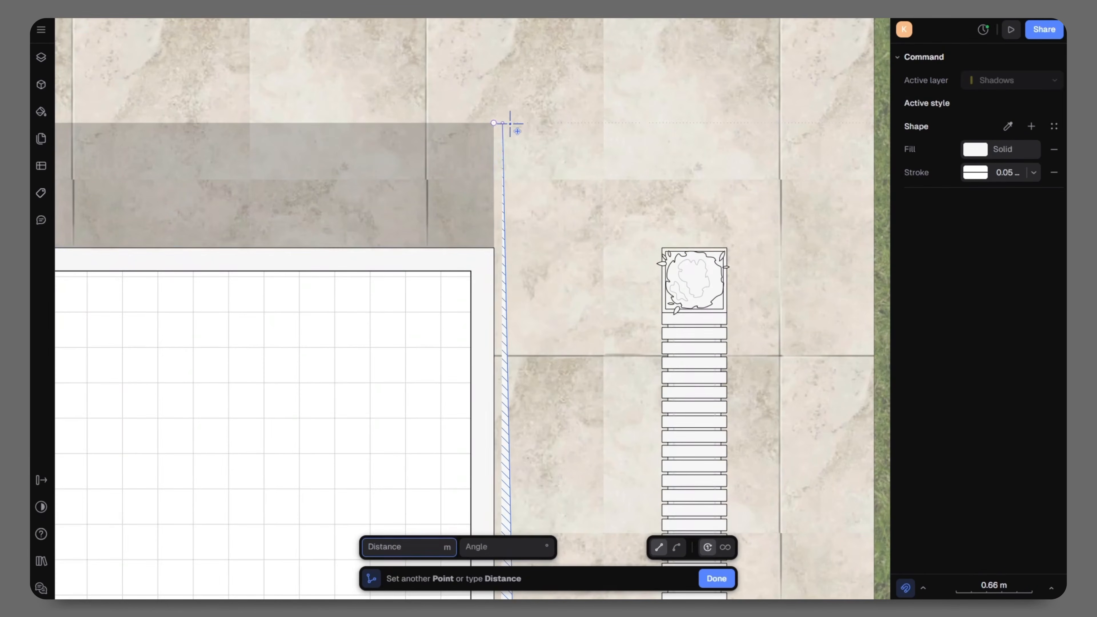
pyautogui.click(554, 124)
pyautogui.click(496, 123)
pyautogui.scroll(-8, 496, 123)
pyautogui.scroll(5, 519, 304)
pyautogui.click(533, 305)
pyautogui.scroll(-4, 598, 344)
pyautogui.moveTo(614, 331); pyautogui.dragTo(629, 433, button='middle')
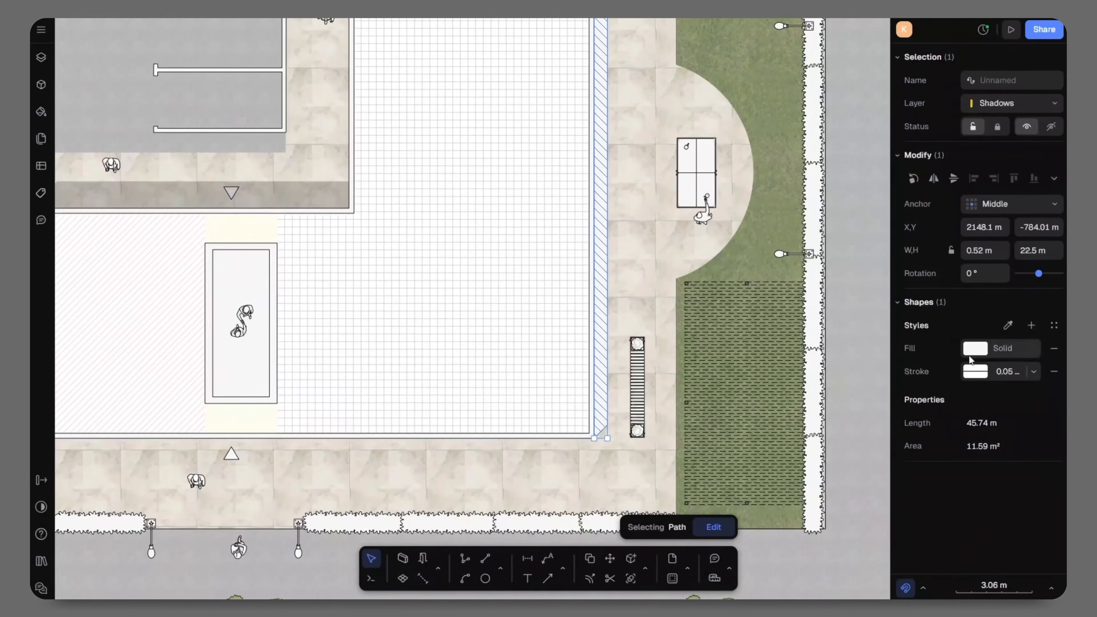
# Step: Fill the east wall's shadow with black at 20% opacity and remove its stroke
pyautogui.click(973, 351)
pyautogui.moveTo(752, 337); pyautogui.dragTo(723, 383)
pyautogui.write('20')
pyautogui.press('Return')
pyautogui.click(1055, 371)
pyautogui.scroll(-3, 640, 389)
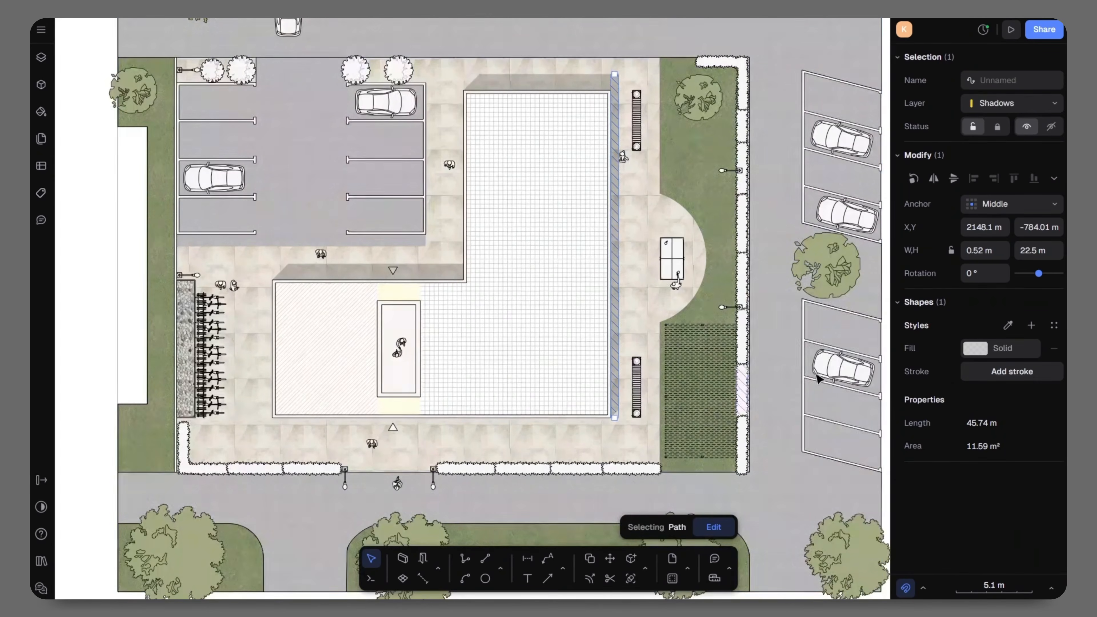
pyautogui.click(818, 380)
pyautogui.click(1001, 424)
pyautogui.click(922, 305)
# Step: Draw an L-shaped polyline shadow about 2.23 m by 5.78 m along the courtyard's inner west and south edges
pyautogui.scroll(6, 347, 369)
pyautogui.press('p')
pyautogui.click(447, 193)
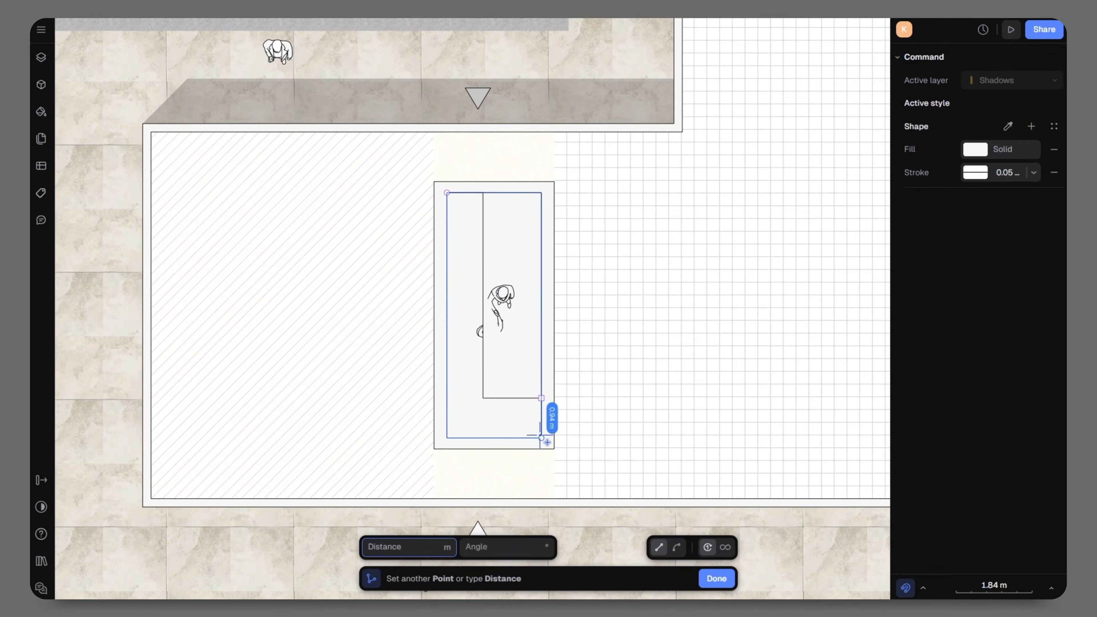
pyautogui.press('Return')
# Step: Fill the courtyard's L-shaped shadow with solid 000000 at 20% opacity and remove its stroke
pyautogui.click(985, 350)
pyautogui.click(778, 396)
pyautogui.click(784, 442)
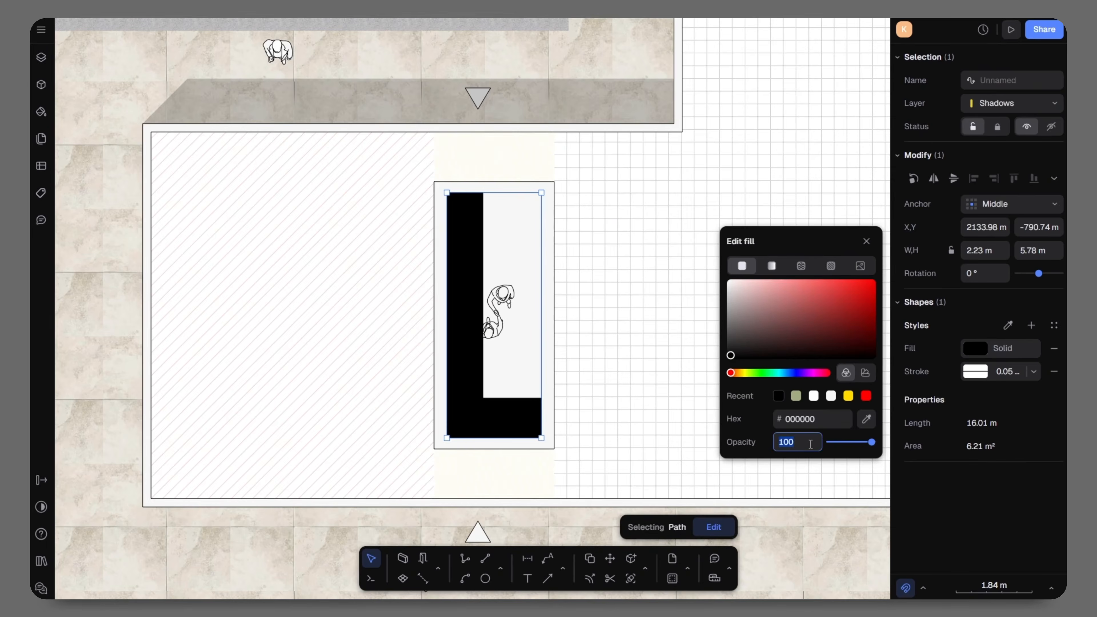
pyautogui.write('20')
pyautogui.press('Return')
pyautogui.click(1054, 371)
pyautogui.click(742, 527)
pyautogui.scroll(-4, 486, 320)
# Step: Create a layer named Tree Shadows and move it below the Elements layer
pyautogui.click(219, 79)
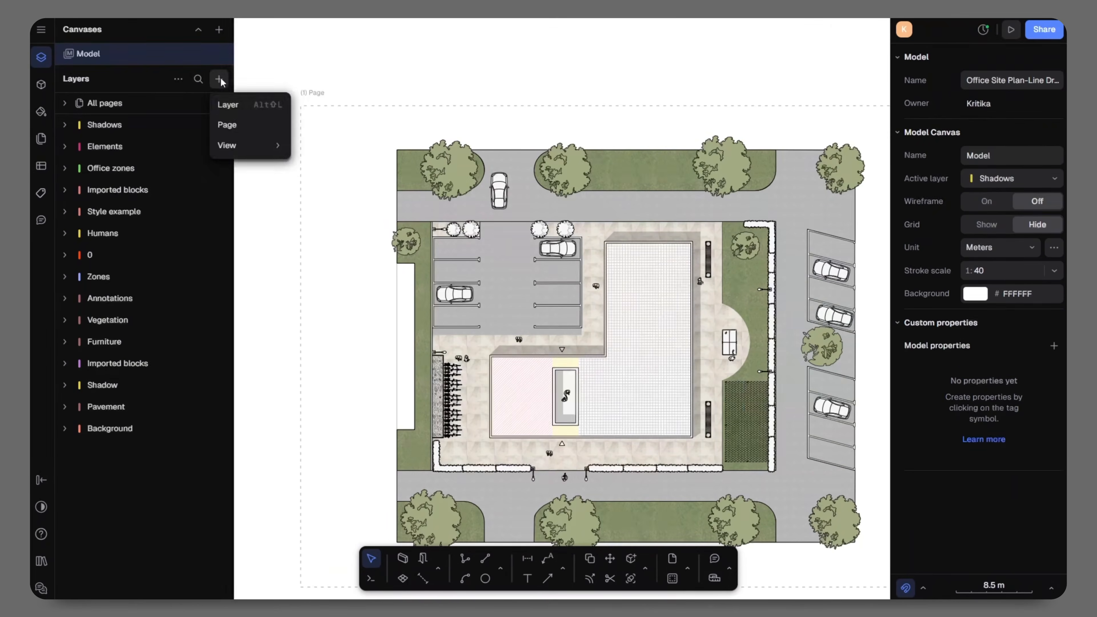
pyautogui.click(233, 105)
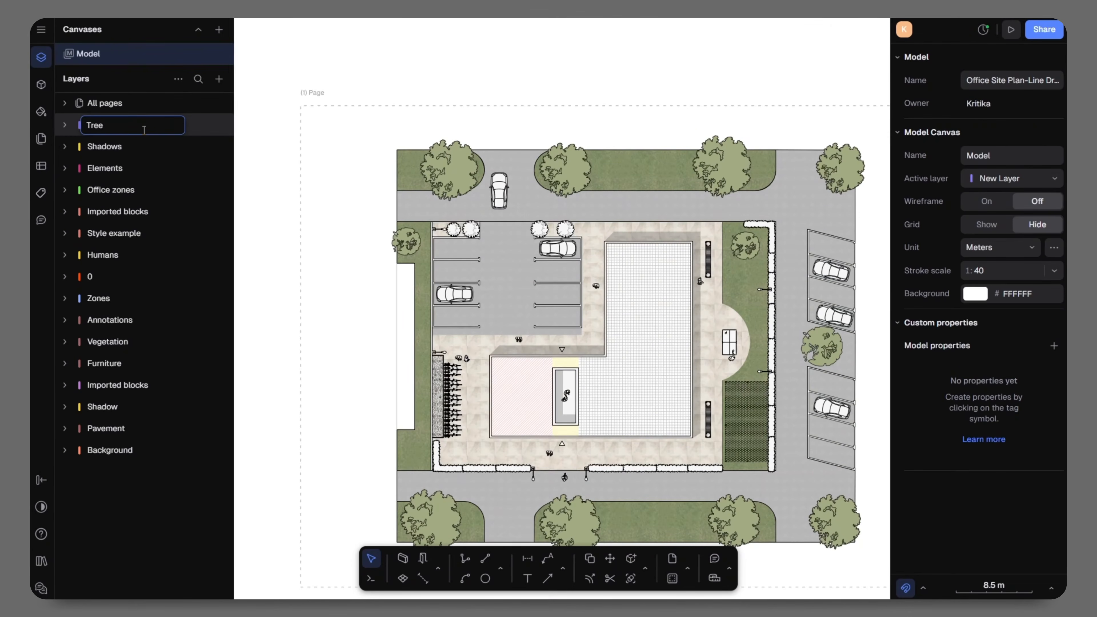
pyautogui.click(100, 147)
pyautogui.moveTo(113, 125); pyautogui.dragTo(124, 171)
pyautogui.click(42, 57)
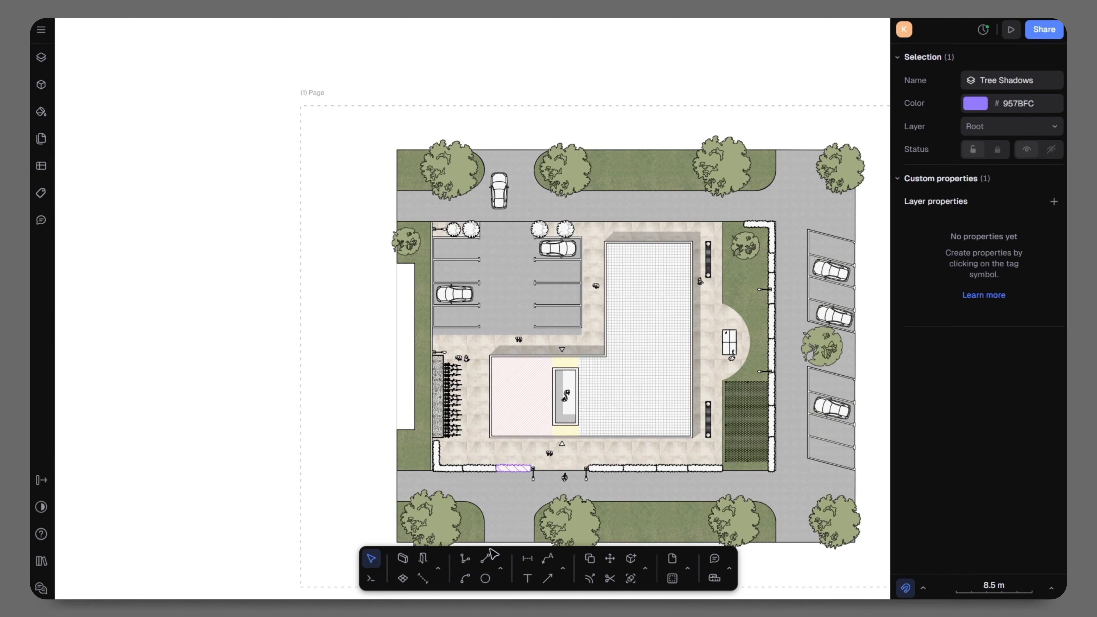
# Step: Draw a circle about 6.38 m wide beside the northwest tree, give it a translucent black fill and remove its stroke
pyautogui.click(485, 578)
pyautogui.scroll(5, 432, 123)
pyautogui.click(411, 181)
pyautogui.click(490, 199)
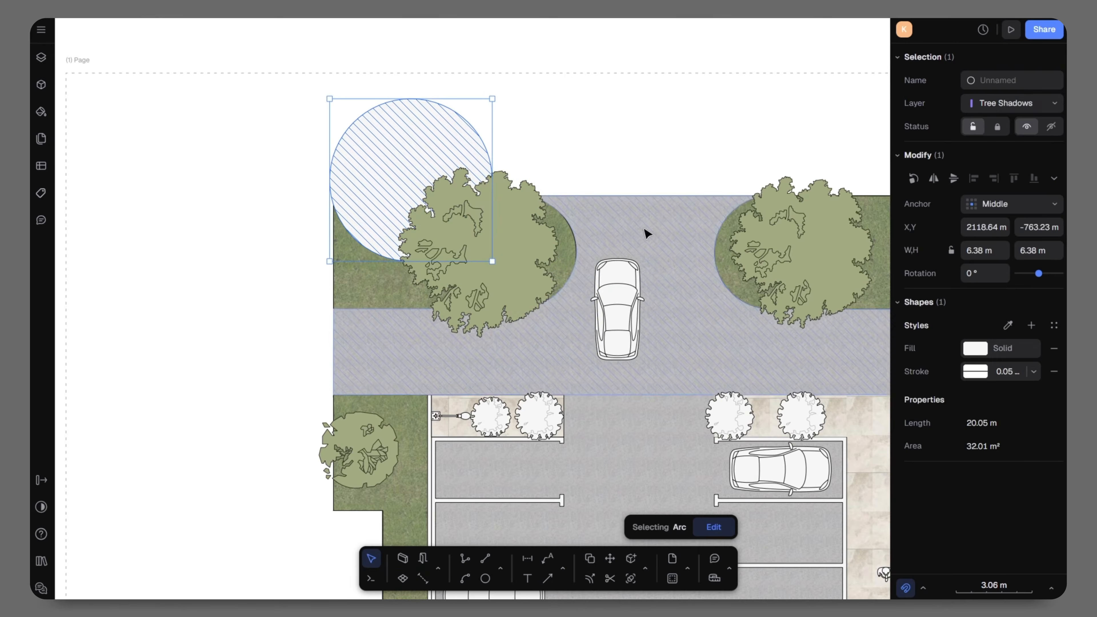
pyautogui.click(975, 348)
pyautogui.click(779, 396)
pyautogui.press('Return')
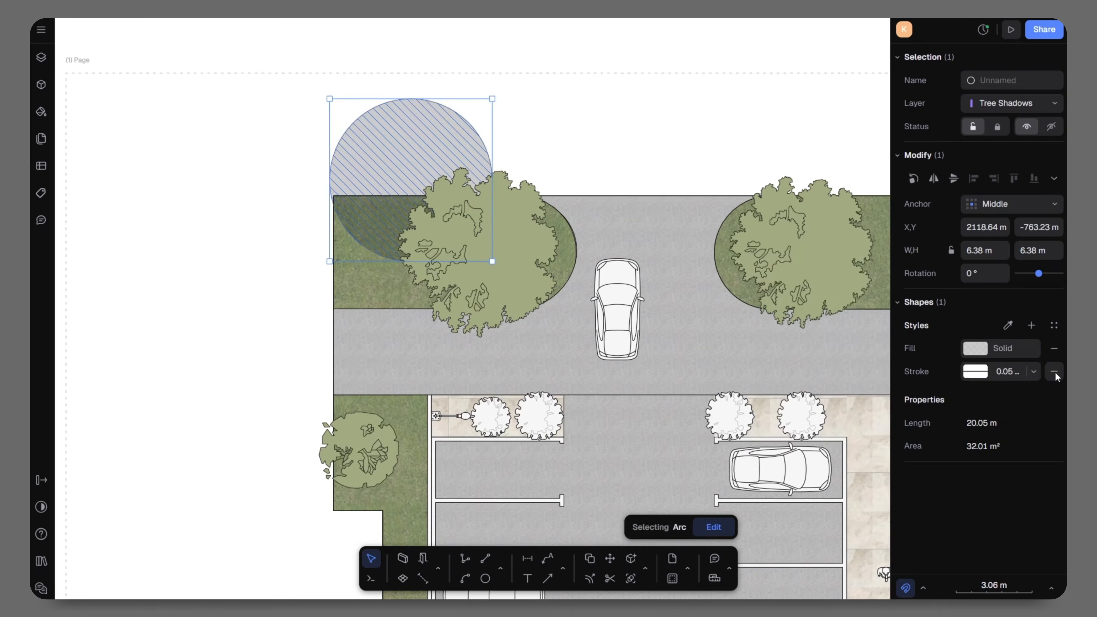
pyautogui.click(1054, 372)
# Step: Move the shadow circle under the northwest tree, offset to the northeast, and enlarge it to about 6.84 m
pyautogui.moveTo(413, 140); pyautogui.dragTo(484, 206)
pyautogui.moveTo(564, 166); pyautogui.dragTo(577, 155)
pyautogui.moveTo(562, 173); pyautogui.dragTo(566, 173)
pyautogui.click(634, 145)
pyautogui.moveTo(691, 161); pyautogui.dragTo(585, 215, button='middle')
# Step: Copy the shadow circle under the second and third trees of the northern green strip
pyautogui.keyDown('alt'); pyautogui.moveTo(423, 225); pyautogui.dragTo(772, 221); pyautogui.keyUp('alt')
pyautogui.moveTo(656, 235); pyautogui.dragTo(671, 228)
pyautogui.click(767, 227)
pyautogui.moveTo(768, 227); pyautogui.dragTo(366, 234, button='middle')
pyautogui.moveTo(340, 244); pyautogui.dragTo(823, 203)
pyautogui.scroll(-3, 715, 203)
pyautogui.click(715, 203)
pyautogui.click(695, 216)
# Step: Duplicate the shadow circle under the tree at the site's northeast corner and shrink it to about 5.52 m
pyautogui.hotkey('ctrl', 'd')
pyautogui.moveTo(701, 216); pyautogui.dragTo(900, 211)
pyautogui.moveTo(883, 229); pyautogui.dragTo(683, 230, button='middle')
pyautogui.scroll(3, 683, 229)
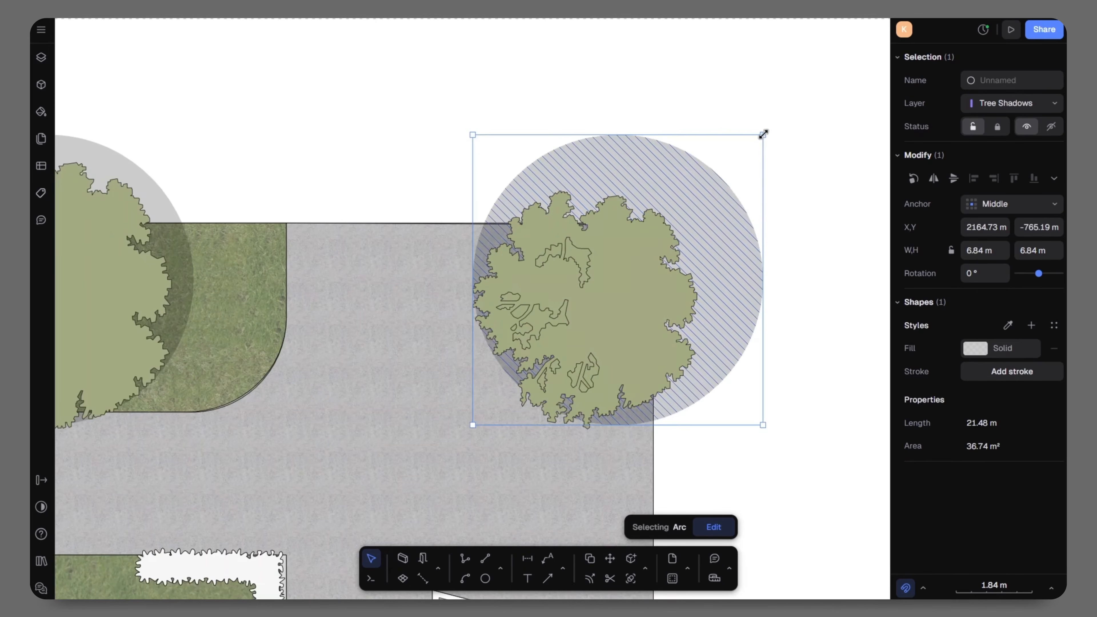
pyautogui.moveTo(765, 135); pyautogui.dragTo(706, 191)
pyautogui.moveTo(582, 197); pyautogui.dragTo(607, 184)
# Step: Copy the northeast tree's shadow circle under the round tree in the eastern parking strip
pyautogui.scroll(-3, 685, 142)
pyautogui.keyDown('alt'); pyautogui.moveTo(680, 211); pyautogui.dragTo(640, 503); pyautogui.keyUp('alt')
pyautogui.scroll(5, 639, 503)
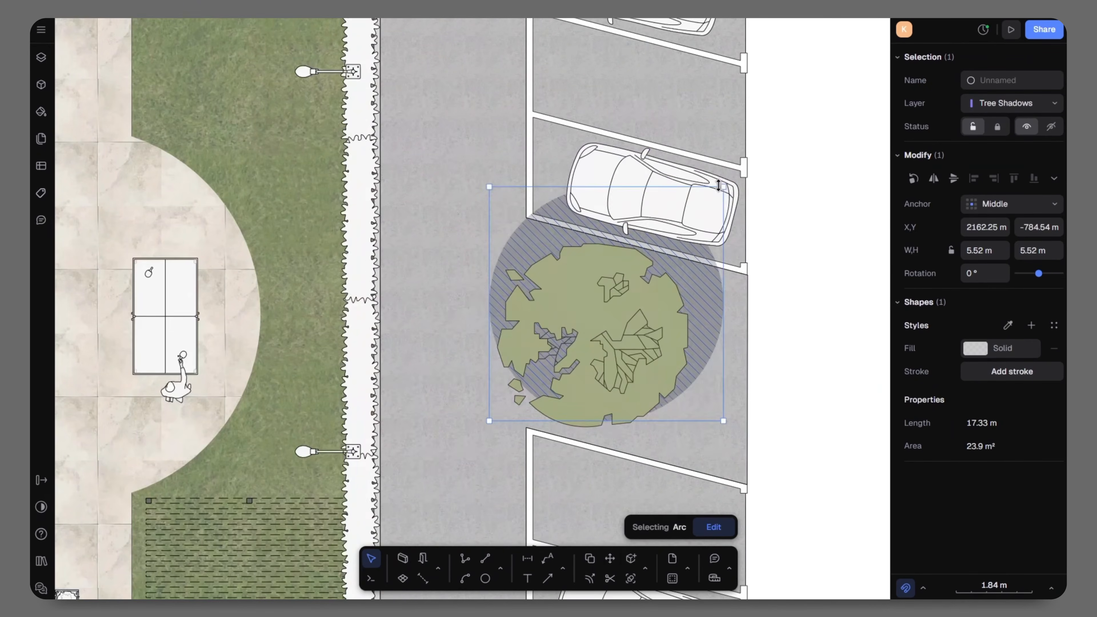
pyautogui.click(752, 254)
pyautogui.scroll(-5, 752, 254)
pyautogui.moveTo(641, 113); pyautogui.dragTo(607, 228, button='middle')
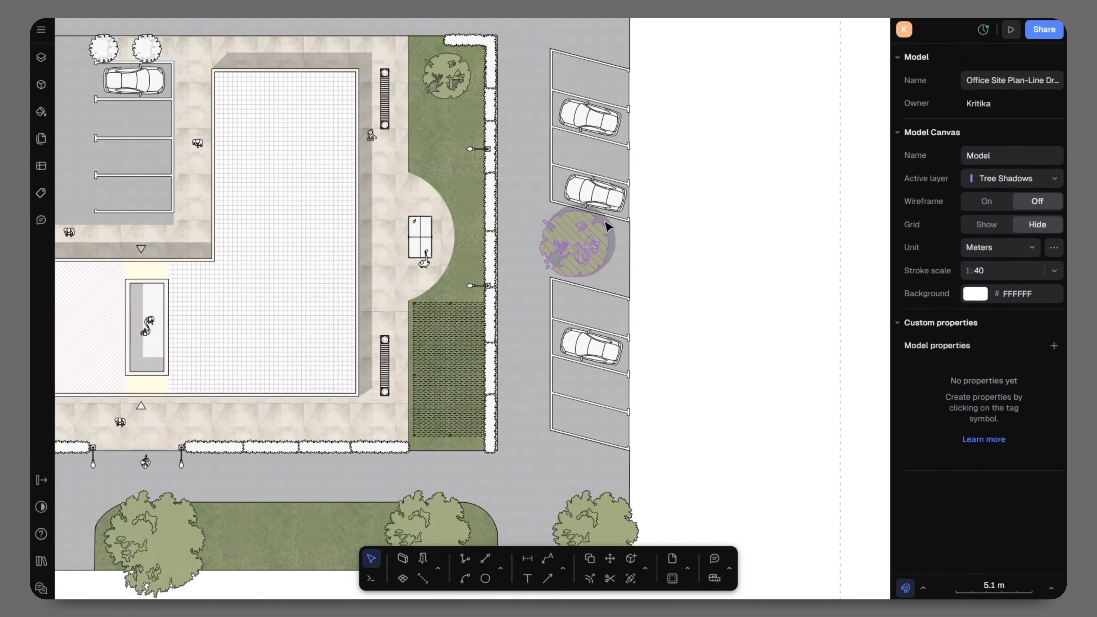
# Step: Copy the parking tree's shadow under the southeast corner tree and resize it to fit the crown
pyautogui.click(608, 228)
pyautogui.keyDown('alt'); pyautogui.moveTo(599, 259); pyautogui.dragTo(630, 481); pyautogui.keyUp('alt')
pyautogui.scroll(5, 631, 480)
pyautogui.moveTo(556, 193); pyautogui.dragTo(517, 355)
pyautogui.moveTo(518, 355); pyautogui.dragTo(525, 261, button='middle')
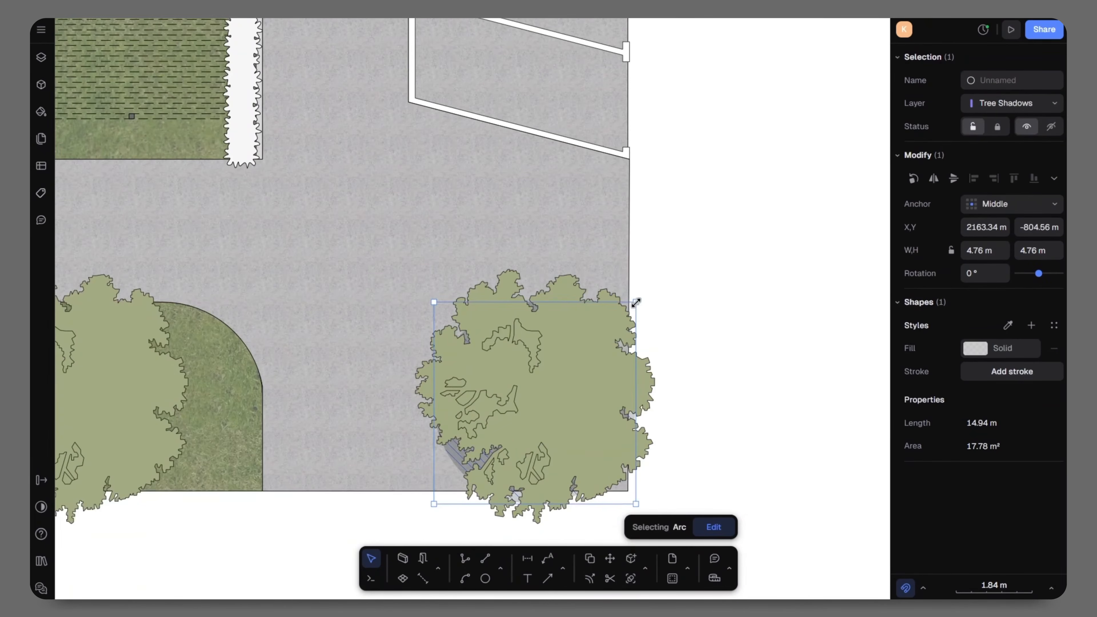
pyautogui.moveTo(636, 302); pyautogui.dragTo(686, 252)
pyautogui.click(777, 303)
# Step: Copy the southeast tree's shadow circle under the neighbouring tree to the west
pyautogui.scroll(-3, 778, 304)
pyautogui.keyDown('alt'); pyautogui.moveTo(705, 324); pyautogui.dragTo(419, 333); pyautogui.keyUp('alt')
pyautogui.scroll(-5, 782, 346)
pyautogui.click(672, 369)
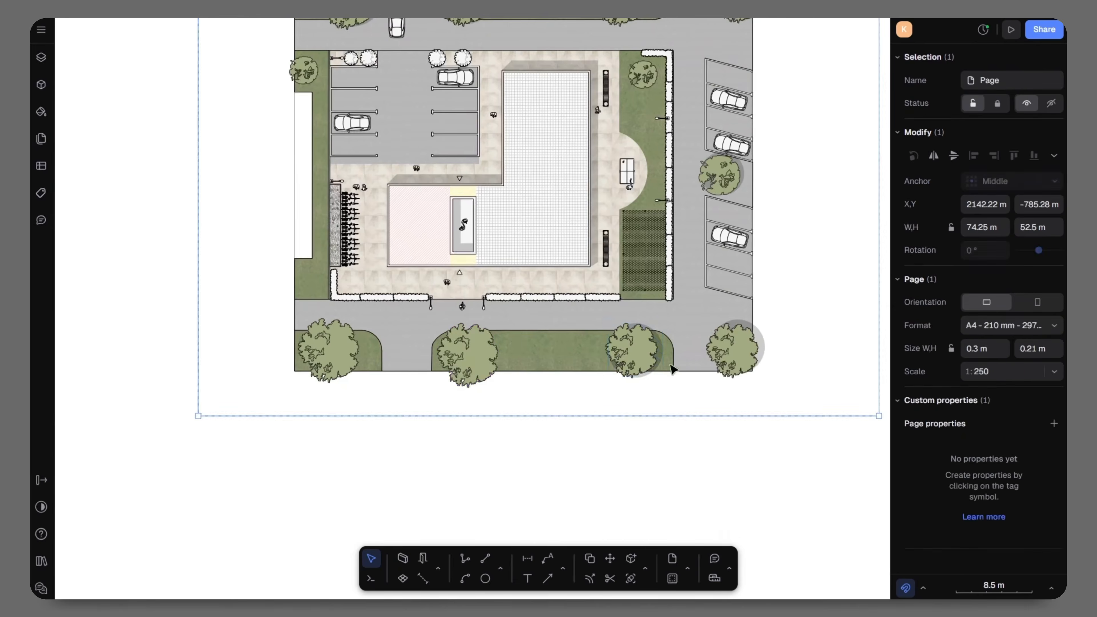
# Step: Copy the shadow circle under the two remaining trees of the southern green strips, adjusting it to the larger crown
pyautogui.scroll(5, 656, 349)
pyautogui.keyDown('alt'); pyautogui.moveTo(654, 349); pyautogui.dragTo(204, 350); pyautogui.keyUp('alt')
pyautogui.moveTo(204, 349); pyautogui.dragTo(443, 338, button='middle')
pyautogui.moveTo(462, 271); pyautogui.dragTo(440, 279)
pyautogui.click(606, 395)
pyautogui.scroll(-3, 606, 395)
pyautogui.keyDown('alt'); pyautogui.moveTo(490, 326); pyautogui.dragTo(254, 319); pyautogui.keyUp('alt')
# Step: Shrink the shadow circle at the small northeast lawn tree to about 3.33 m and fit it under the crown
pyautogui.scroll(3, 200, 331)
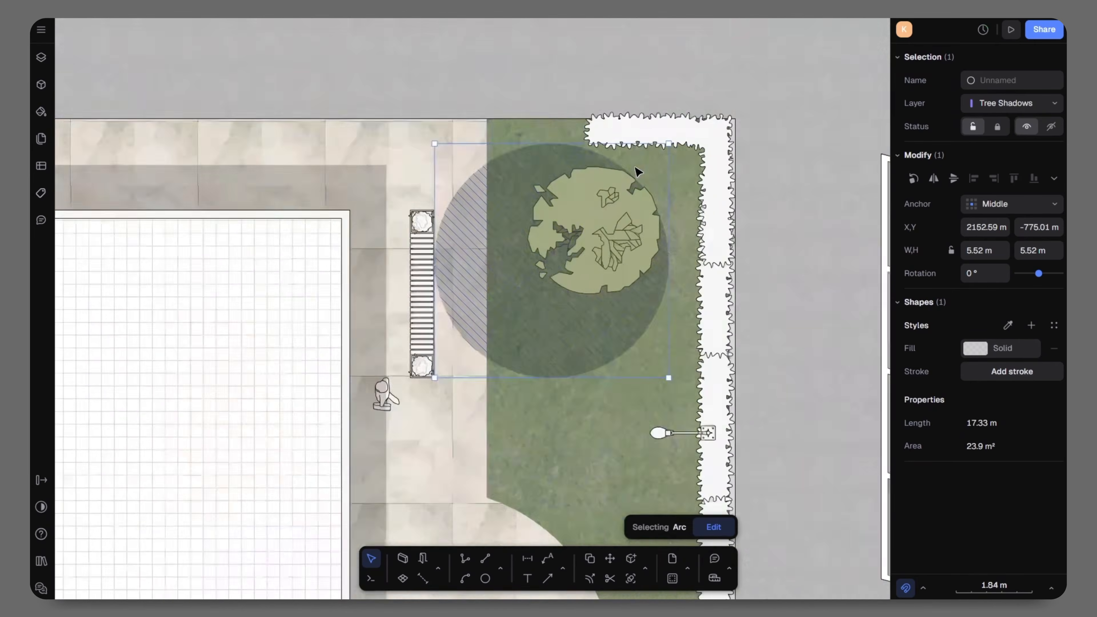
pyautogui.moveTo(635, 174); pyautogui.dragTo(556, 167, button='middle')
pyautogui.moveTo(355, 370); pyautogui.dragTo(452, 277)
pyautogui.moveTo(536, 147); pyautogui.dragTo(534, 160)
pyautogui.scroll(-3, 359, 182)
pyautogui.moveTo(358, 182); pyautogui.dragTo(583, 242, button='middle')
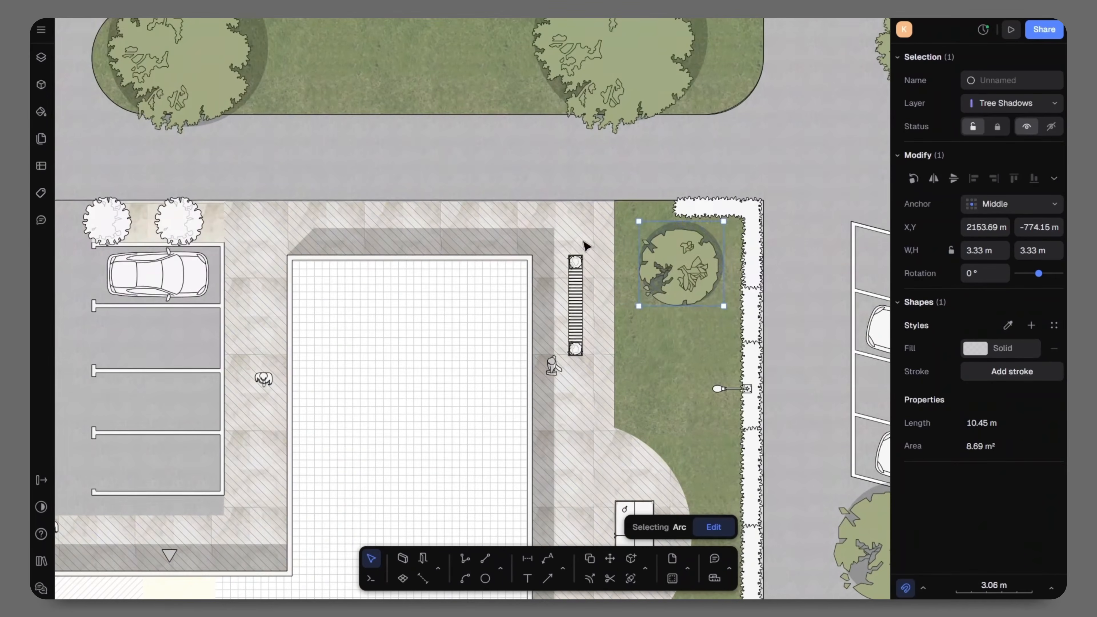
# Step: Copy the small tree's shadow under the easternmost shrub north of the parking bays and shrink it to about 2.13 m
pyautogui.keyDown('alt'); pyautogui.moveTo(644, 272); pyautogui.dragTo(159, 214); pyautogui.keyUp('alt')
pyautogui.moveTo(159, 213); pyautogui.dragTo(543, 277, button='middle')
pyautogui.scroll(5, 544, 276)
pyautogui.moveTo(772, 141); pyautogui.dragTo(671, 216)
# Step: Copy the shrub's shadow circle under the adjacent shrub and under the east shrub of the western pair
pyautogui.moveTo(665, 255); pyautogui.dragTo(462, 264)
pyautogui.moveTo(360, 290); pyautogui.dragTo(713, 299, button='middle')
pyautogui.keyDown('alt'); pyautogui.moveTo(760, 248); pyautogui.dragTo(228, 248); pyautogui.keyUp('alt')
pyautogui.moveTo(352, 275); pyautogui.dragTo(640, 290, button='middle')
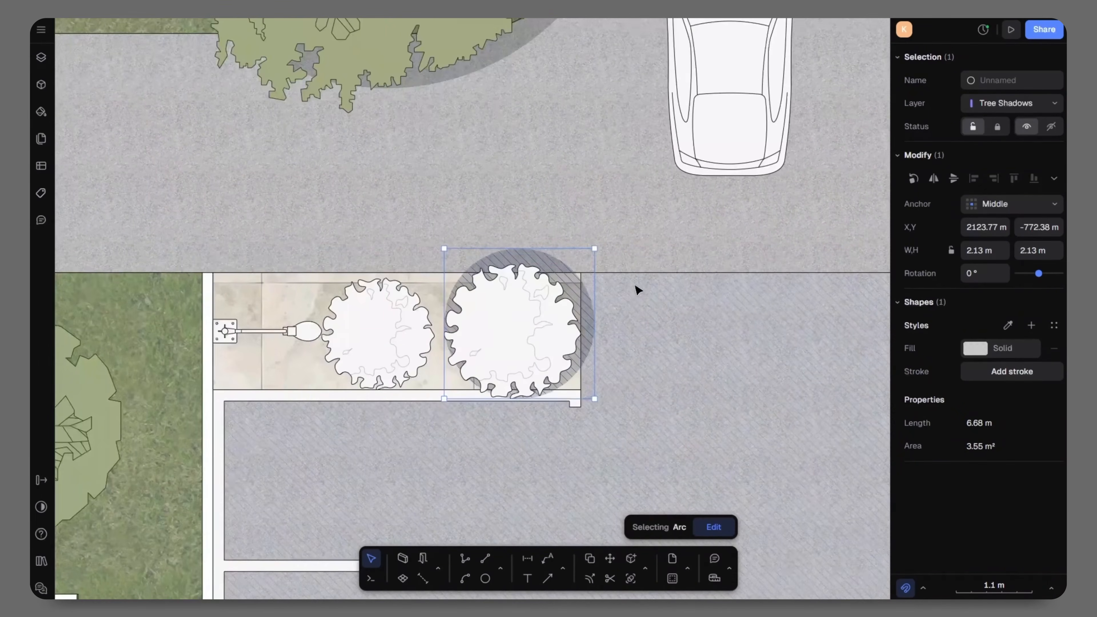
# Step: Copy the shadow circles under the westernmost shrub and the small tree on the western green strip, fitting each under its crown
pyautogui.keyDown('alt'); pyautogui.moveTo(569, 268); pyautogui.dragTo(428, 285); pyautogui.keyUp('alt')
pyautogui.moveTo(375, 323); pyautogui.dragTo(377, 314)
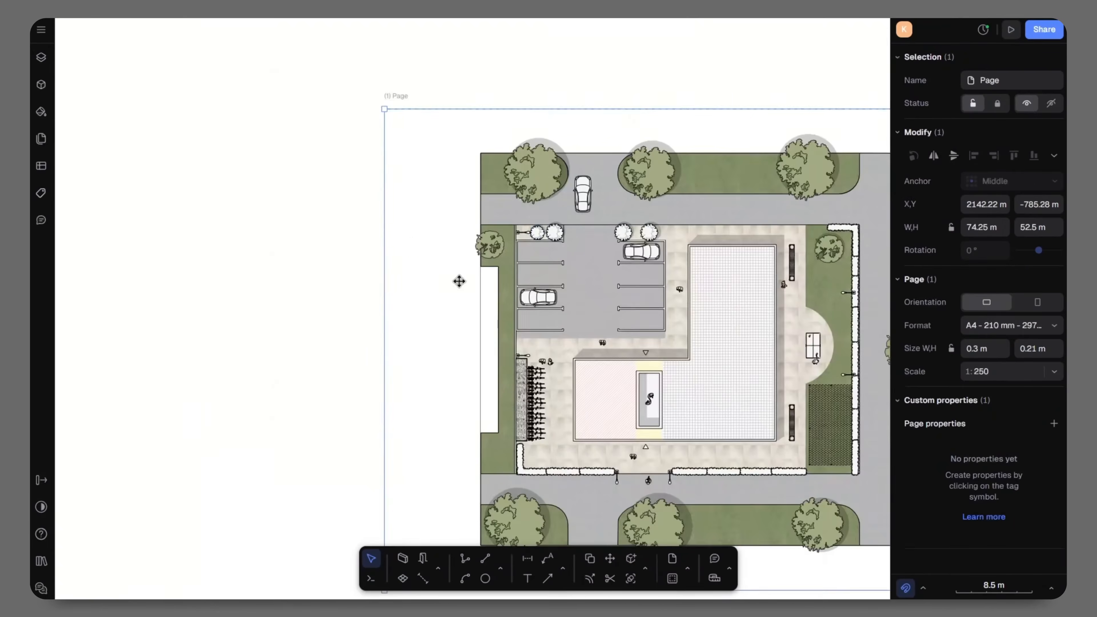
pyautogui.scroll(5, 533, 264)
pyautogui.click(653, 158)
pyautogui.keyDown('alt'); pyautogui.moveTo(652, 160); pyautogui.dragTo(409, 160); pyautogui.keyUp('alt')
pyautogui.moveTo(367, 184); pyautogui.dragTo(353, 195)
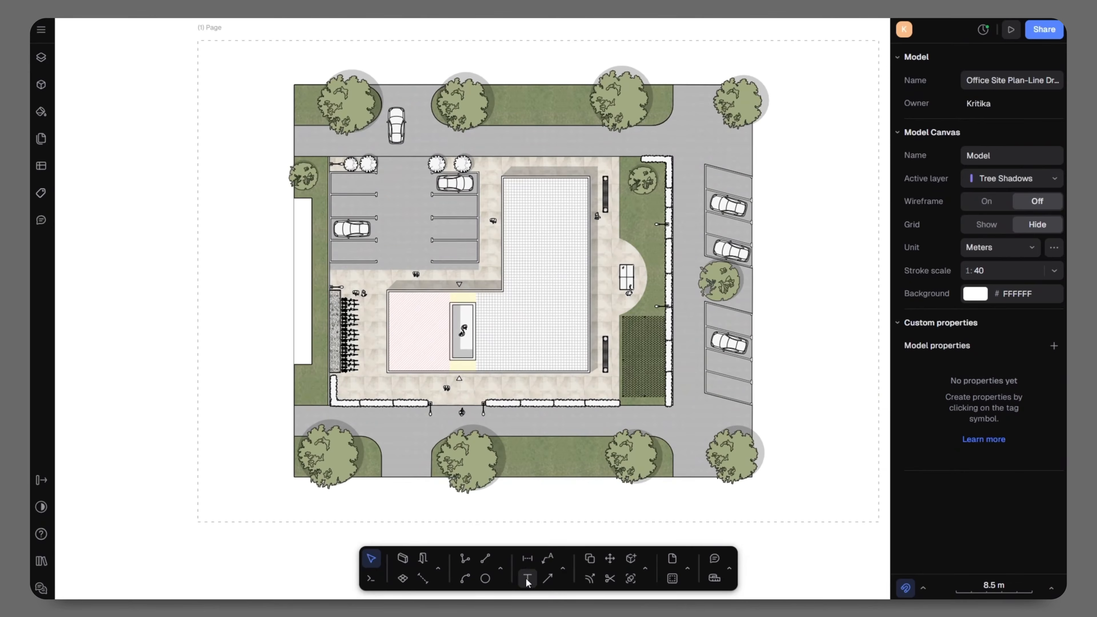
# Step: Add the text MAIN ENTRANCE beneath the southern entrance triangle and color it black
pyautogui.click(527, 579)
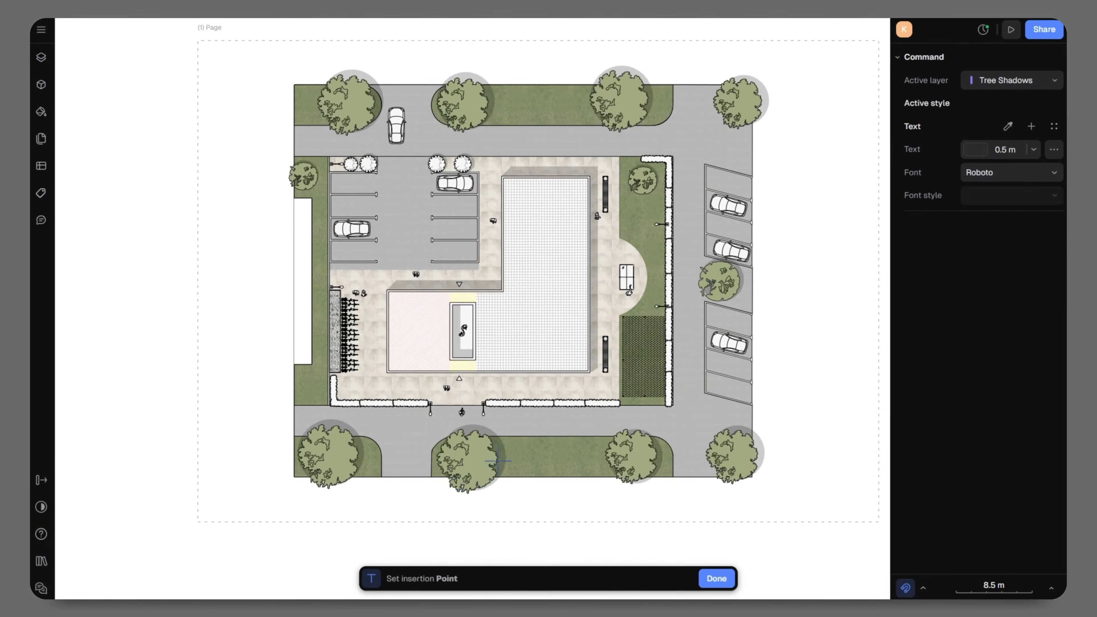
pyautogui.scroll(5, 458, 383)
pyautogui.click(448, 395)
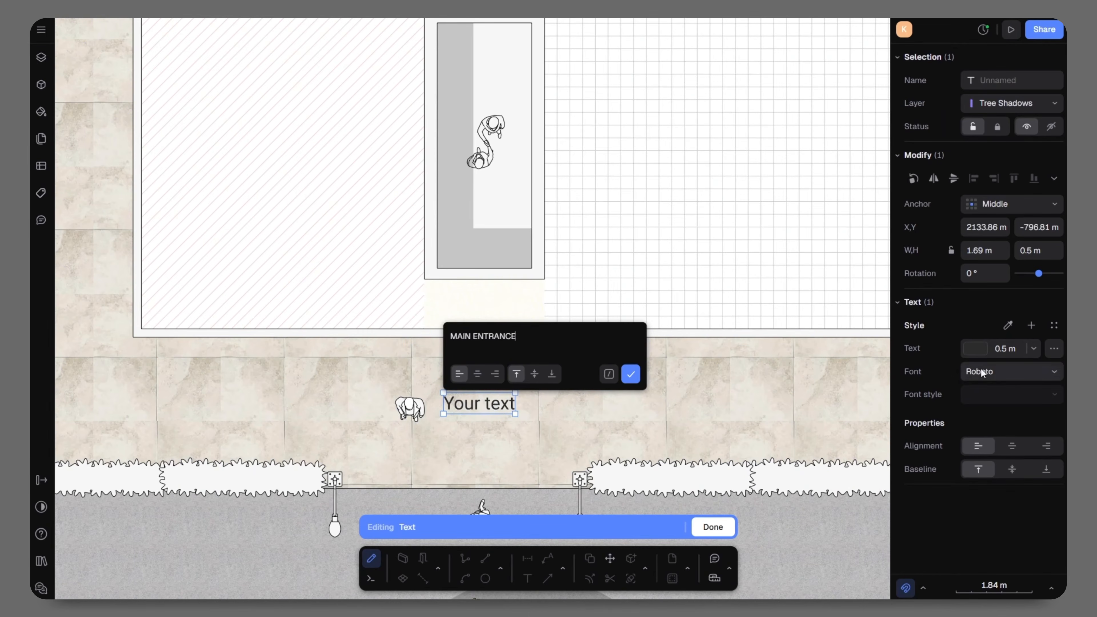
pyautogui.click(635, 380)
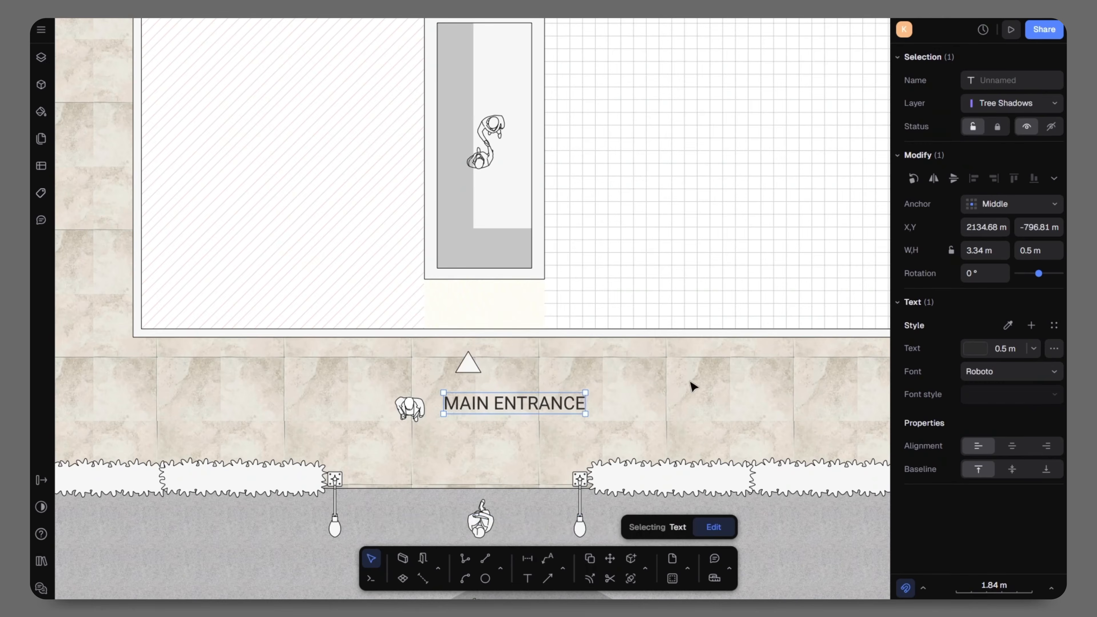
pyautogui.click(975, 348)
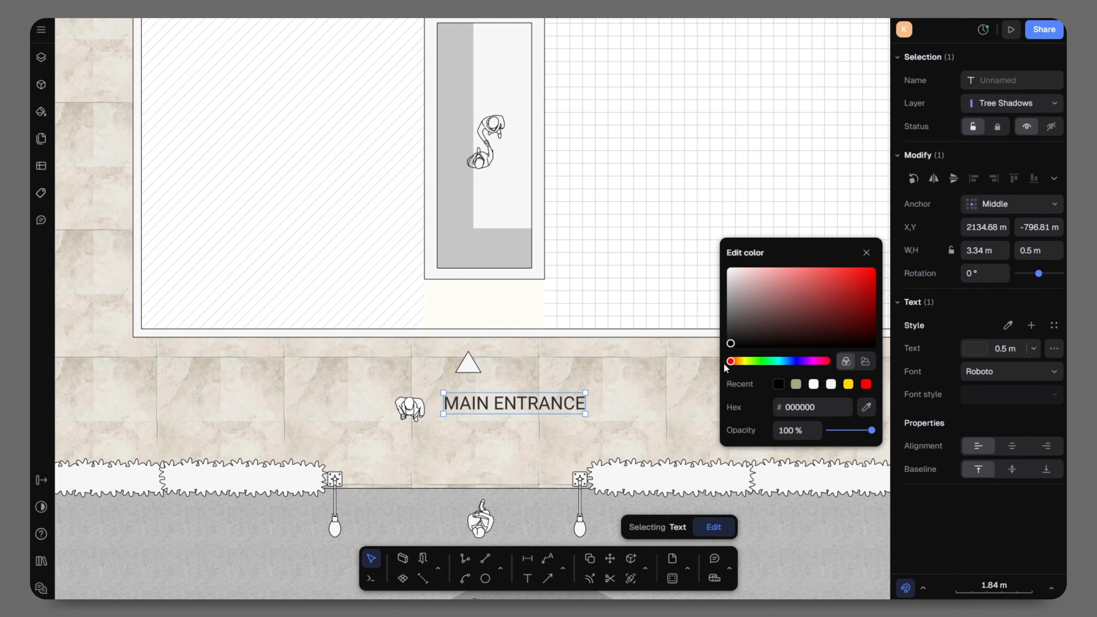
pyautogui.click(995, 413)
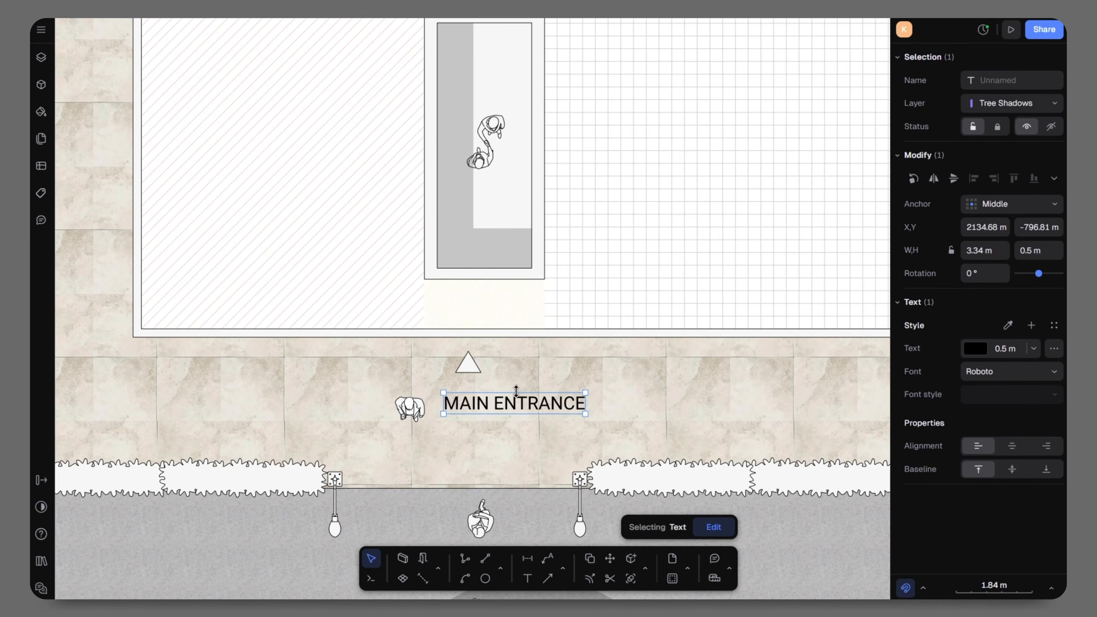
# Step: Center the MAIN ENTRANCE text under the southern entrance triangle and move the standing person below it
pyautogui.moveTo(499, 405); pyautogui.dragTo(400, 434)
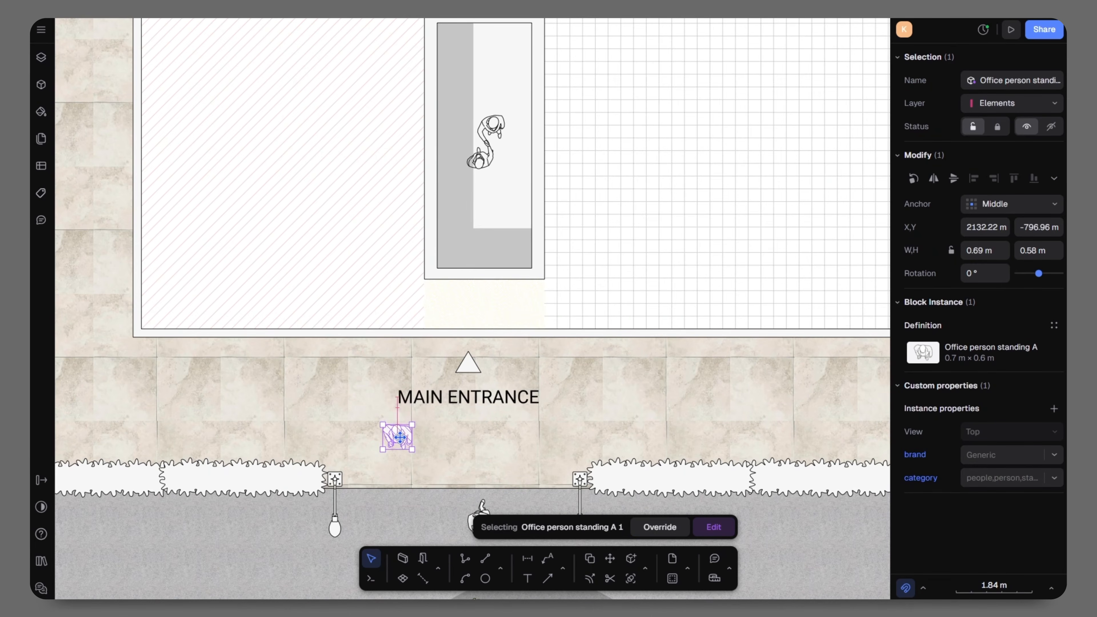
pyautogui.click(487, 398)
pyautogui.moveTo(487, 398); pyautogui.dragTo(480, 396)
# Step: Add a leader from the hedge east of the southern entrance reading LANDSCAPE SCREEN AT THE / SITE BOUNDARY FOR PRIVACY on two lines
pyautogui.click(547, 558)
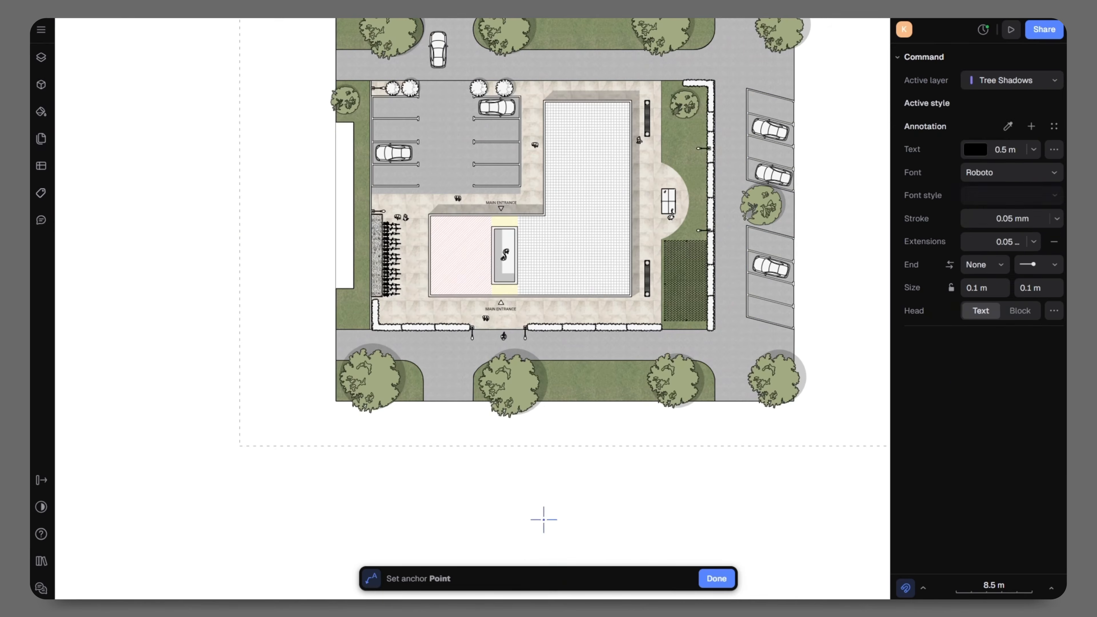
pyautogui.scroll(10, 500, 339)
pyautogui.click(497, 297)
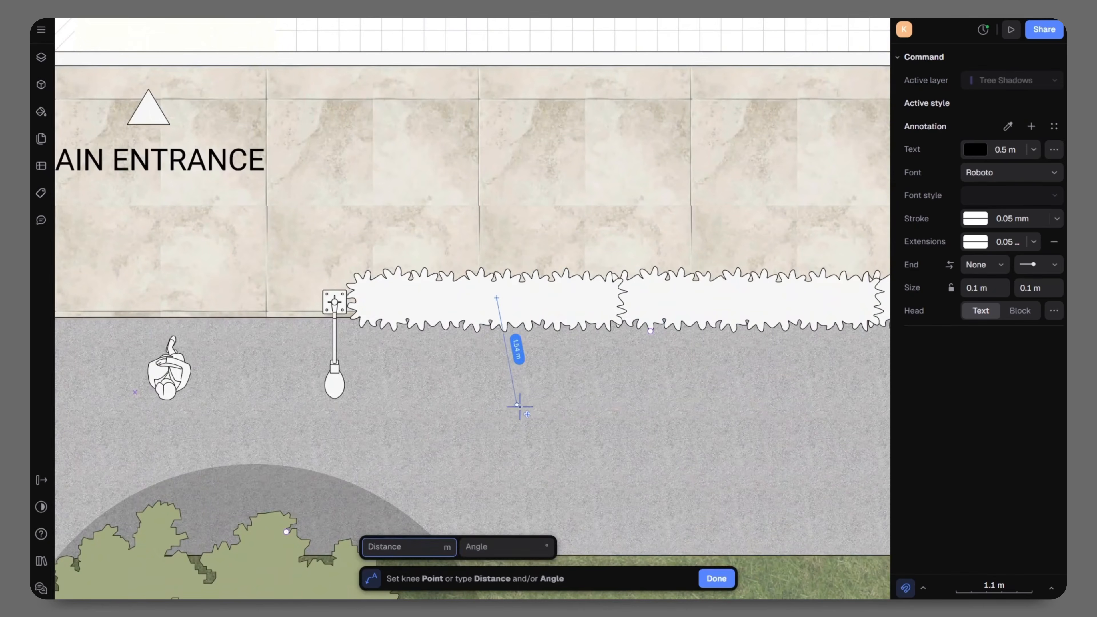
pyautogui.click(521, 403)
pyautogui.click(635, 410)
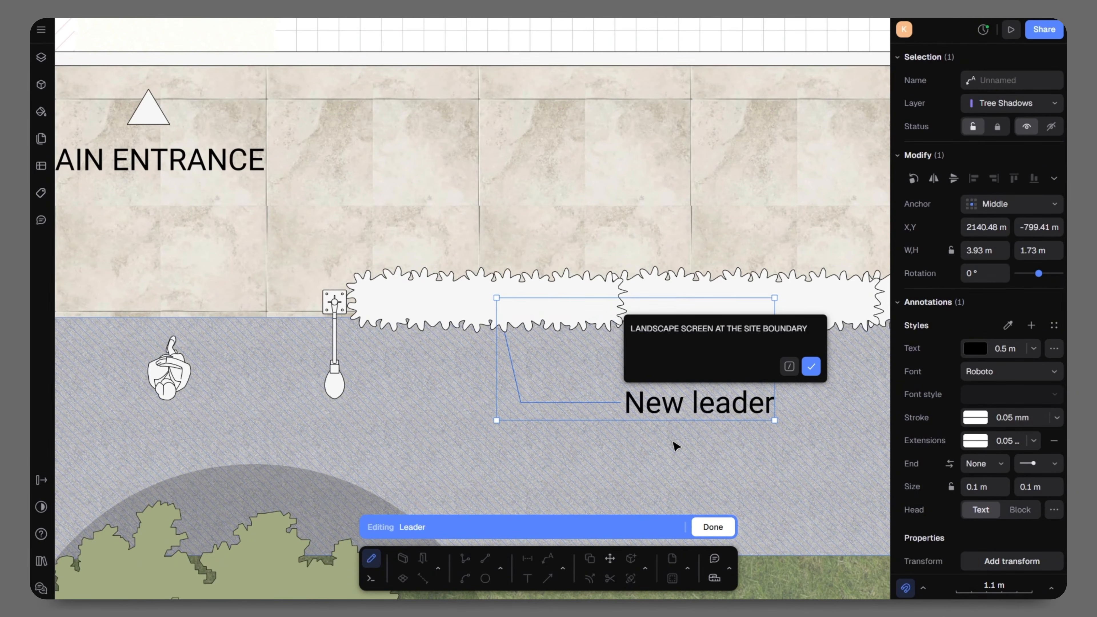
pyautogui.write('FOR PRIVACY')
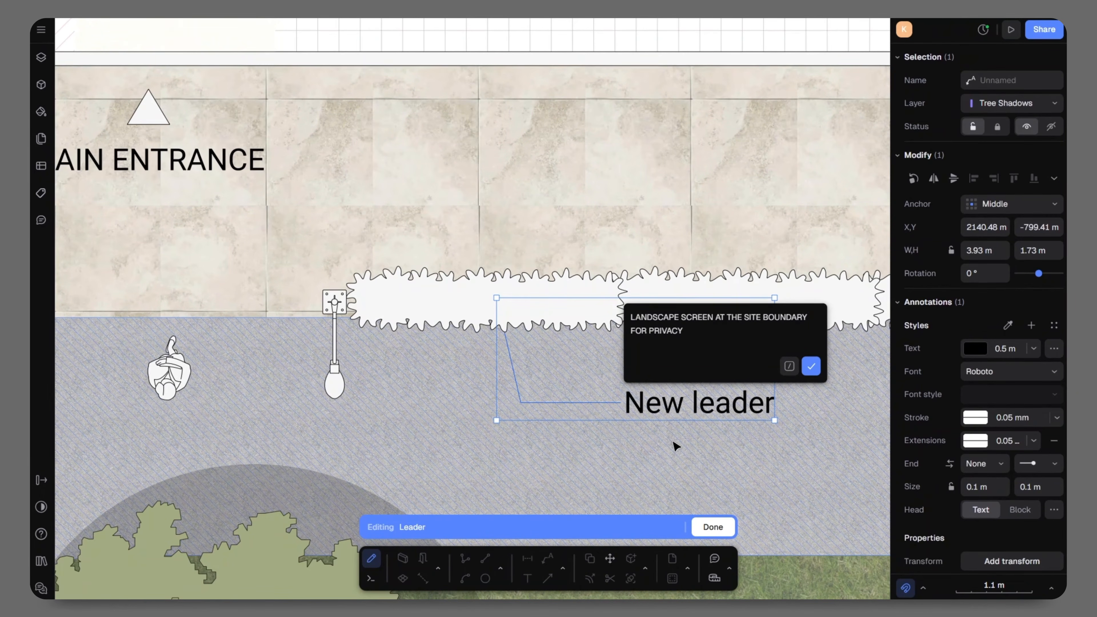
pyautogui.click(746, 318)
pyautogui.press('Return')
pyautogui.click(811, 366)
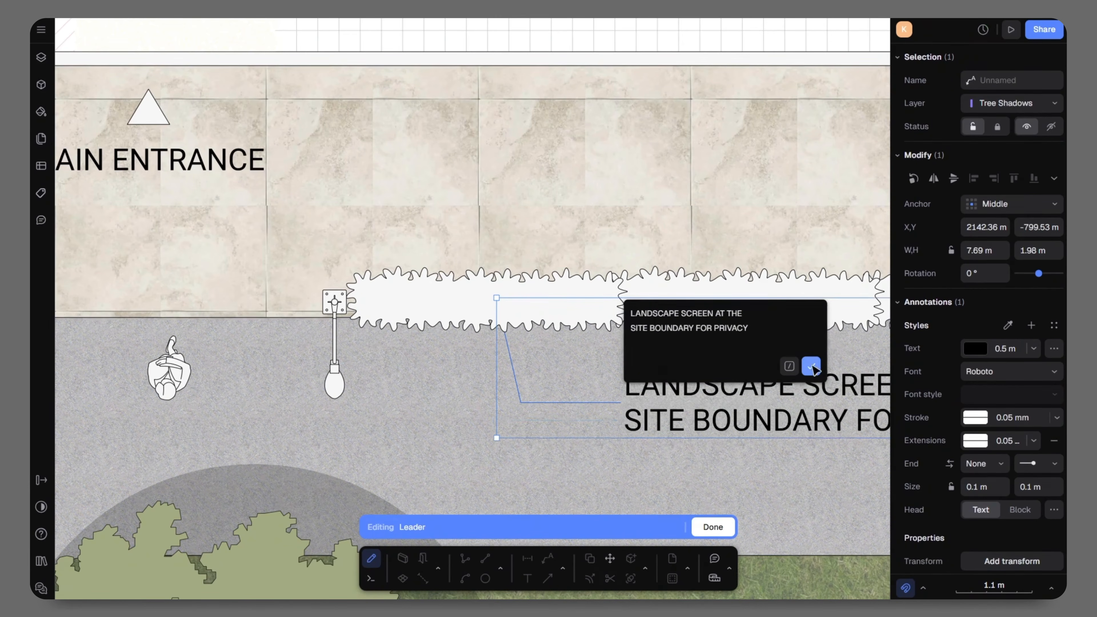
# Step: Duplicate the landscape screen leader to the hedge west of the southern entrance and flip it so its text lies west of the pointer
pyautogui.scroll(-5, 553, 392)
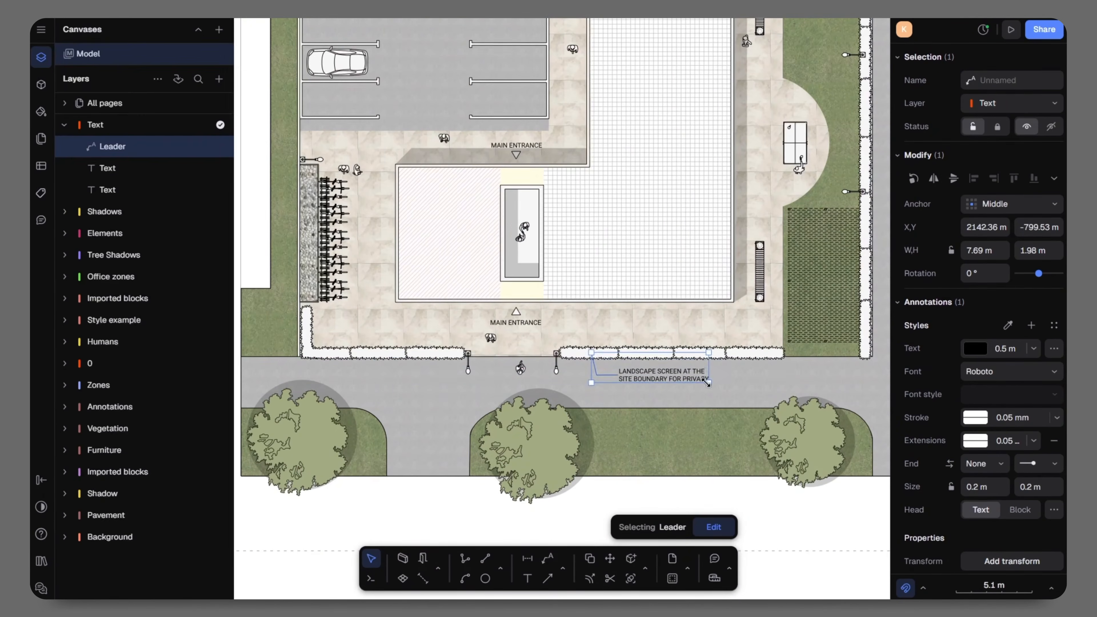
pyautogui.hotkey('ctrl', 'd')
pyautogui.moveTo(706, 381); pyautogui.dragTo(271, 370)
pyautogui.scroll(3, 335, 374)
pyautogui.moveTo(353, 375); pyautogui.dragTo(449, 376)
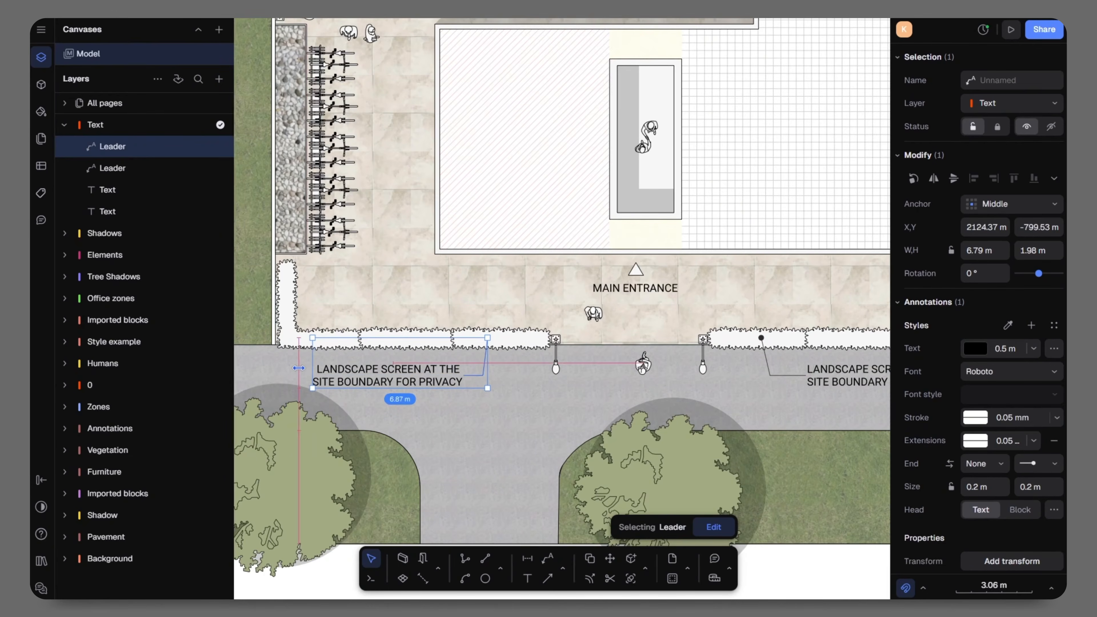
# Step: Add a leader from the paved semicircle by the table tennis table reading OPEN COMMUNAL / AREA on two lines
pyautogui.scroll(-3, 450, 376)
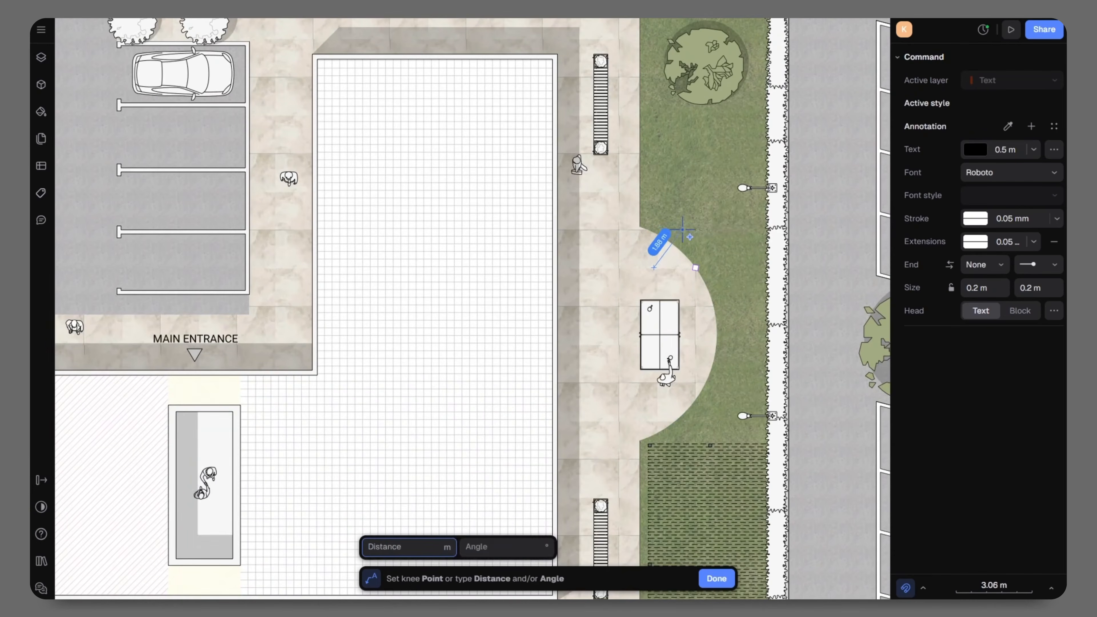
pyautogui.click(690, 237)
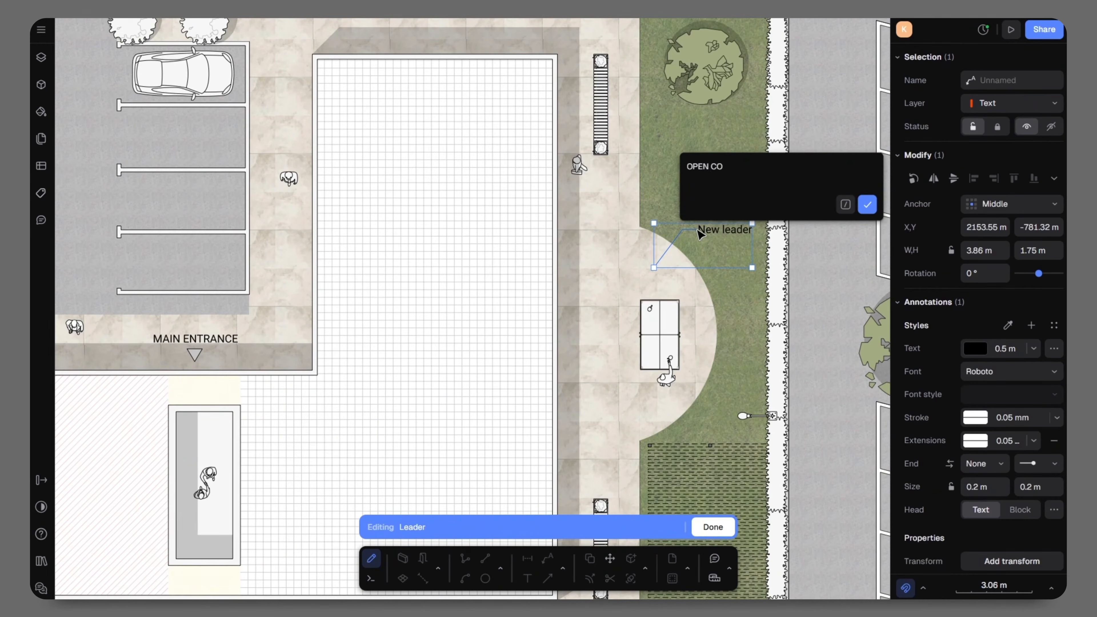
pyautogui.click(868, 204)
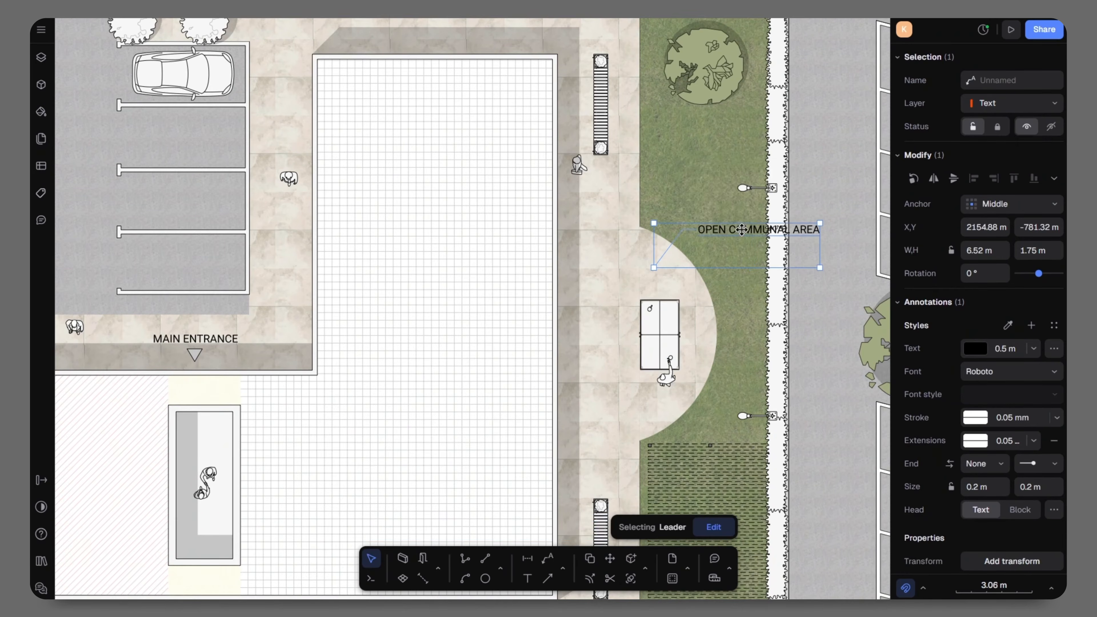
pyautogui.doubleClick(741, 230)
pyautogui.press('Return')
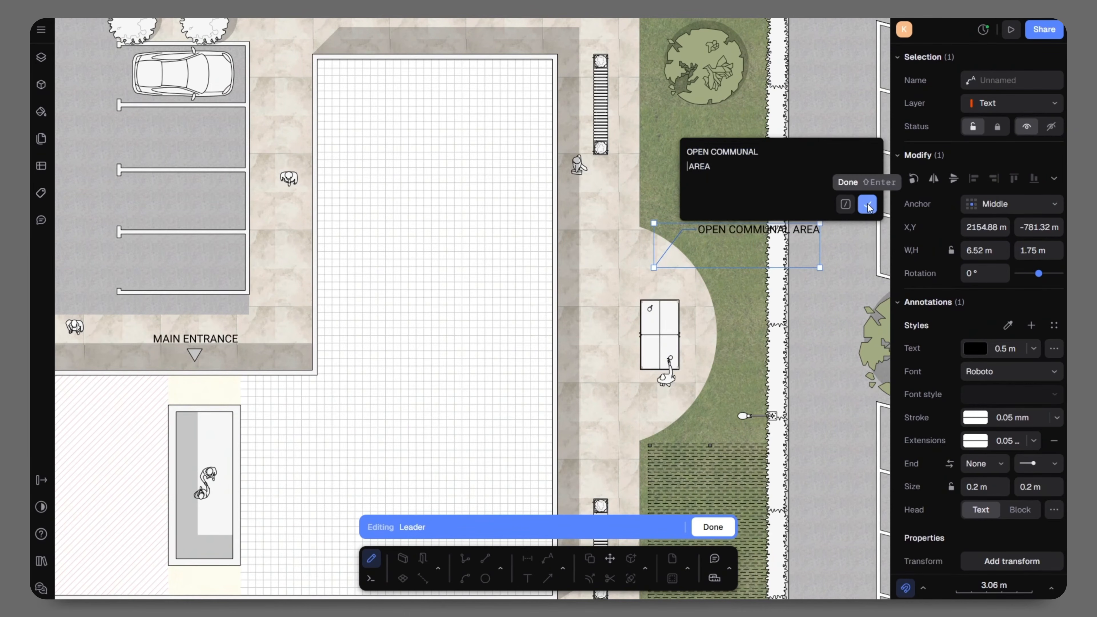
pyautogui.click(867, 206)
pyautogui.click(814, 269)
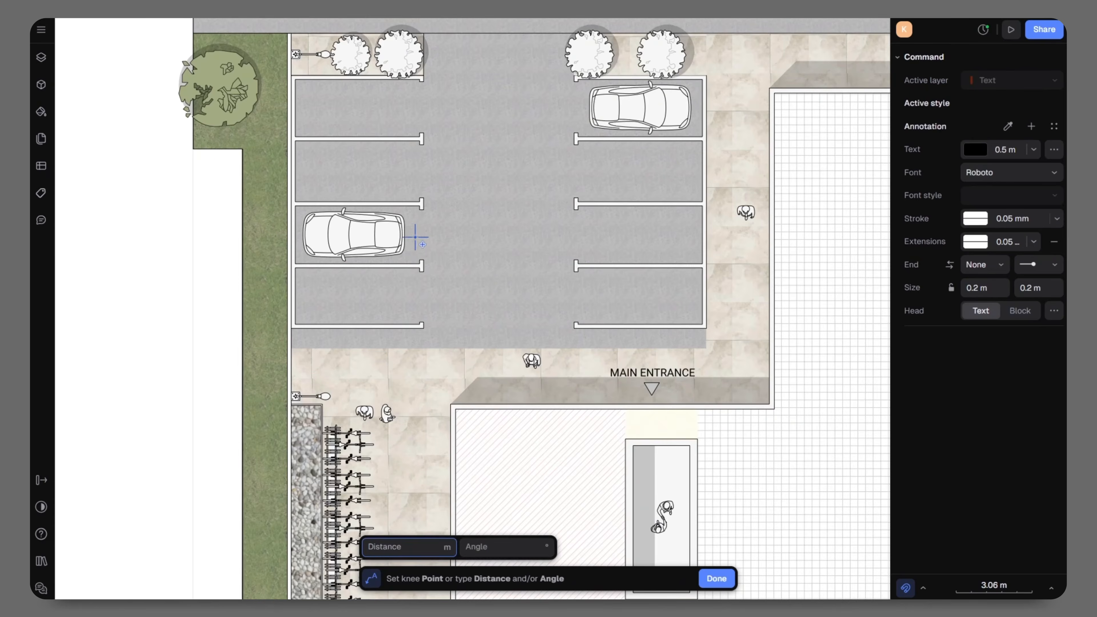
# Step: Add a leader from the parked car in the western bays reading RESIDENT / PARKING on two lines
pyautogui.click(438, 214)
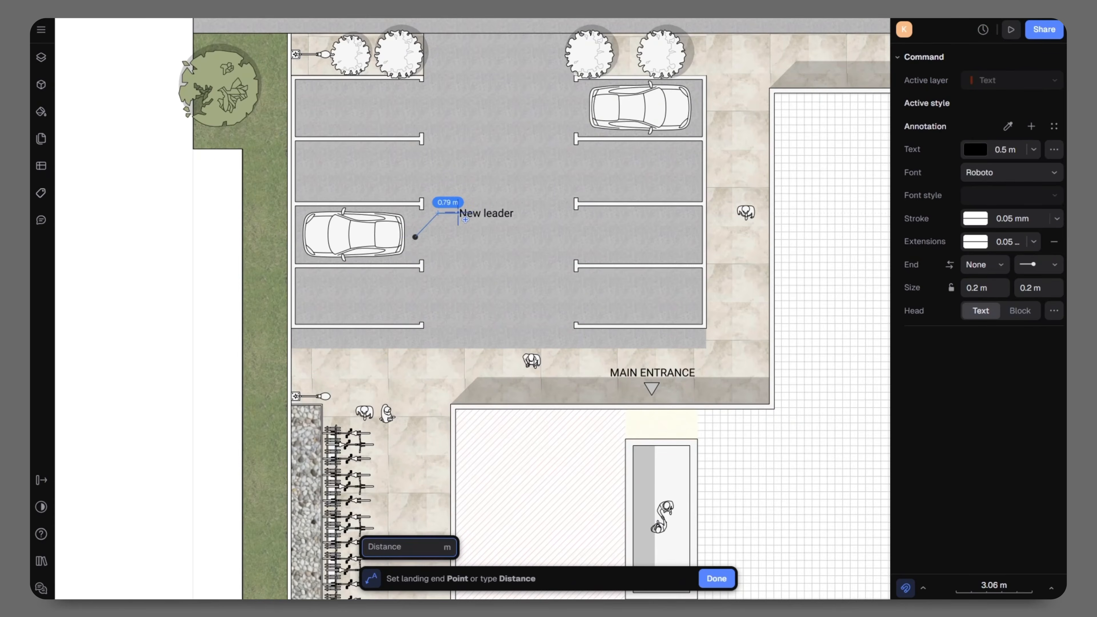
pyautogui.click(459, 213)
pyautogui.press('BackSpace')
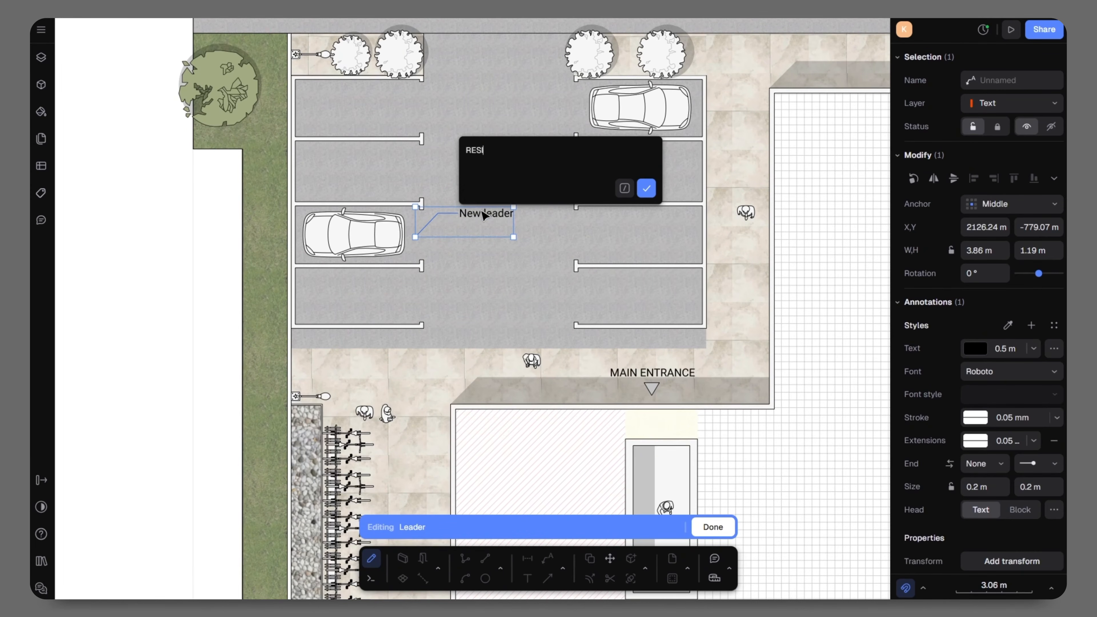
pyautogui.press('Return')
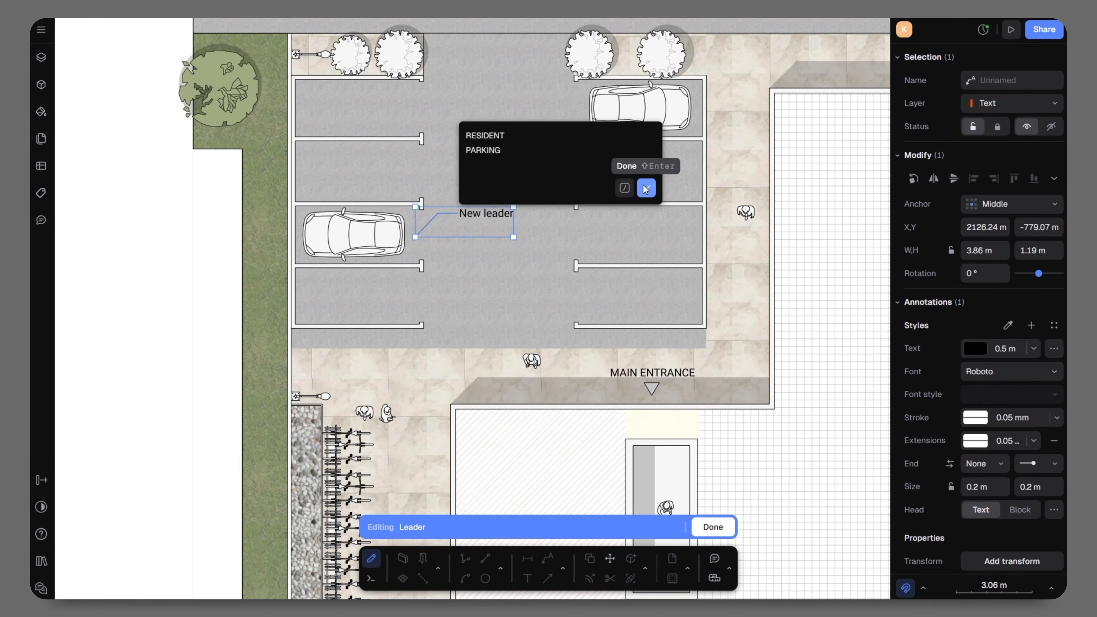
pyautogui.click(647, 188)
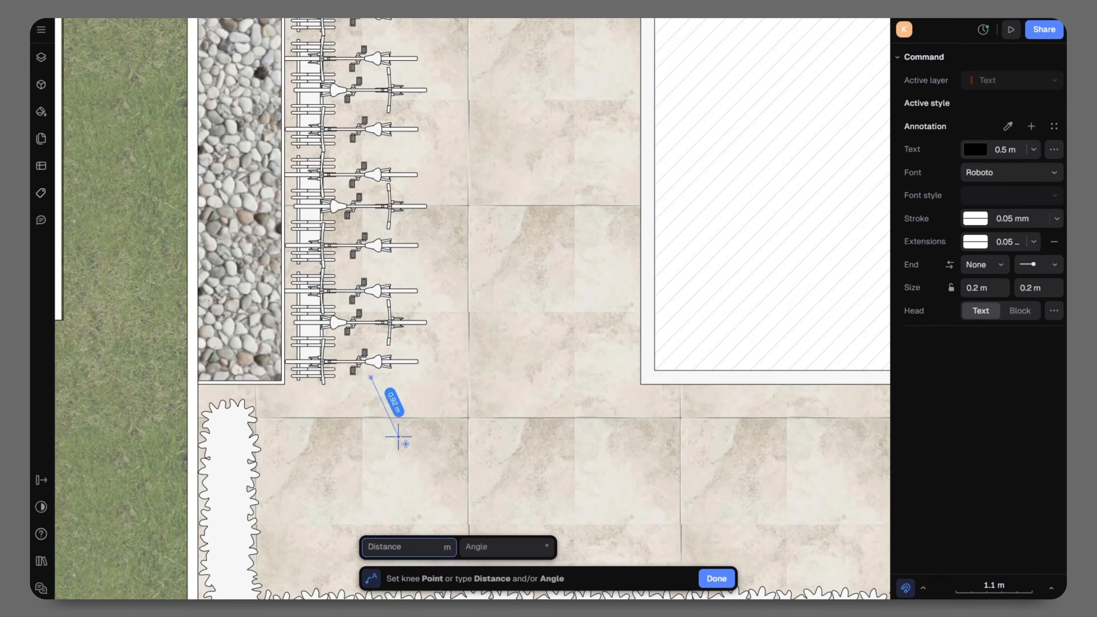
# Step: Add a leader from the southern end of the bike racks reading BIKE PARKING
pyautogui.click(398, 436)
pyautogui.click(442, 436)
pyautogui.press('BackSpace')
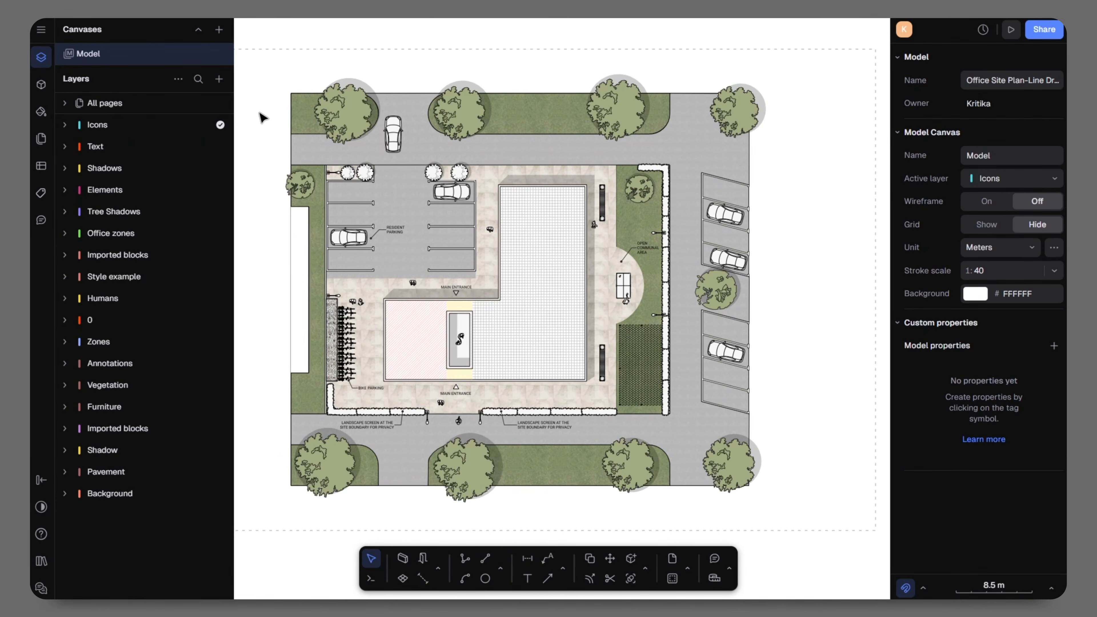
# Step: Insert the Parking icon block from the model's own blocks into the empty western bay just north of the parked car
pyautogui.click(41, 84)
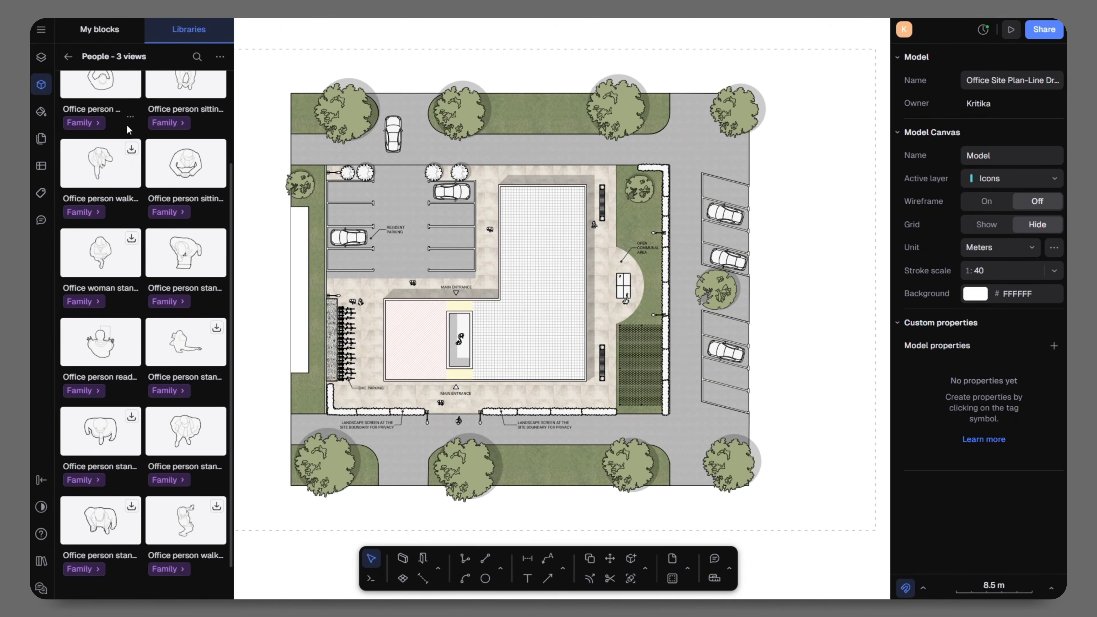
pyautogui.click(94, 31)
pyautogui.moveTo(185, 301); pyautogui.dragTo(354, 217)
pyautogui.scroll(5, 328, 214)
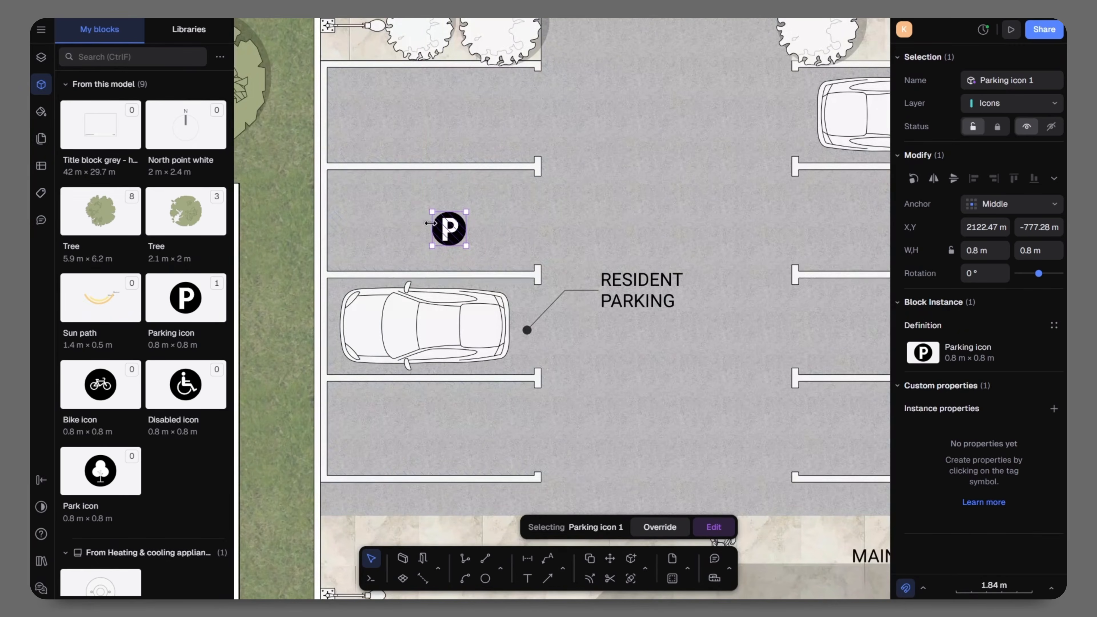
pyautogui.moveTo(448, 227); pyautogui.dragTo(404, 226)
# Step: Place Disabled icon blocks in the southernmost bays of the western and eastern parking rows
pyautogui.scroll(-2, 389, 169)
pyautogui.scroll(-2, 389, 170)
pyautogui.moveTo(184, 391); pyautogui.dragTo(846, 251)
pyautogui.scroll(4, 396, 266)
pyautogui.scroll(-3, 429, 203)
# Step: Insert the Bike icon block at the bike racks and adjust its position
pyautogui.moveTo(440, 372); pyautogui.dragTo(454, 171, button='middle')
pyautogui.moveTo(101, 384); pyautogui.dragTo(405, 357)
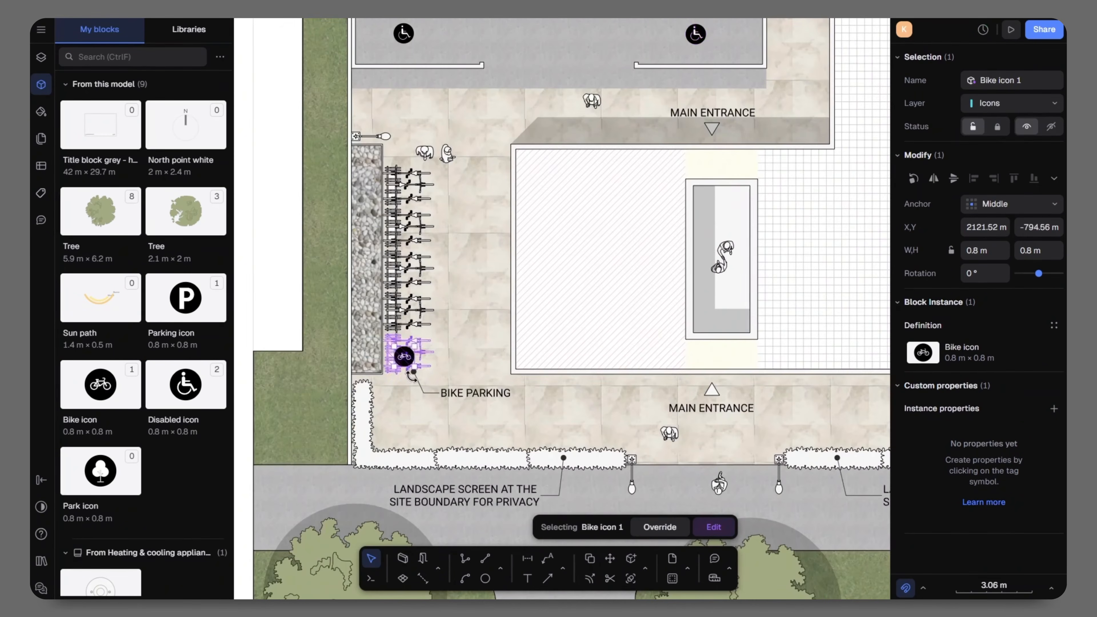
pyautogui.scroll(3, 413, 371)
pyautogui.moveTo(489, 359); pyautogui.dragTo(400, 155)
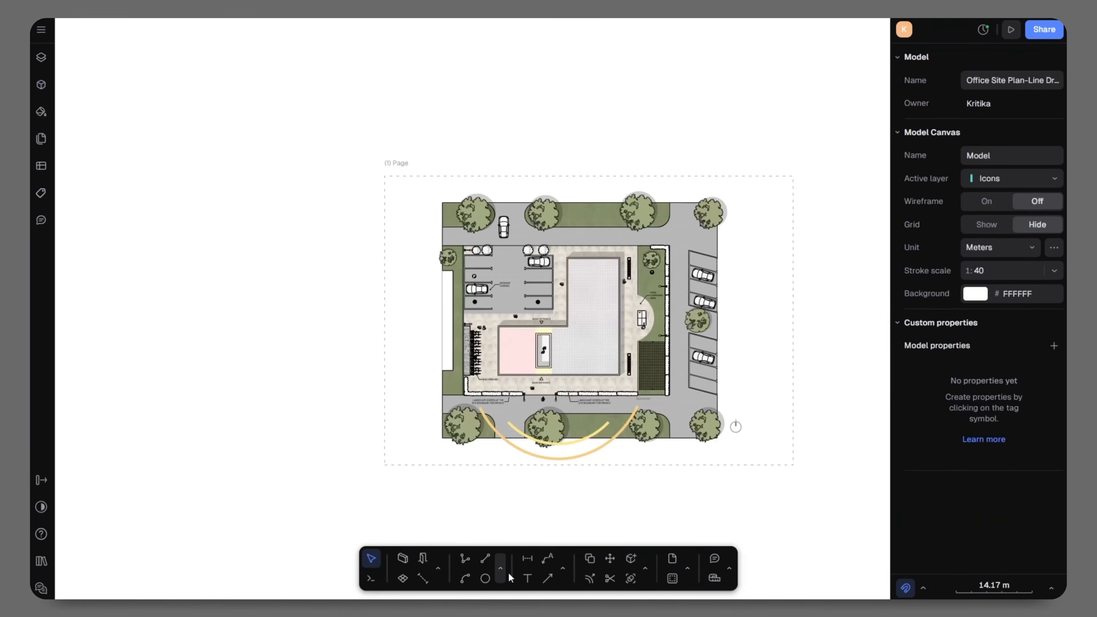
# Step: Add the title text OFFICE SITE PLAN above the page's northern edge and set its text height to 2 m
pyautogui.click(528, 579)
pyautogui.scroll(3, 455, 162)
pyautogui.click(449, 159)
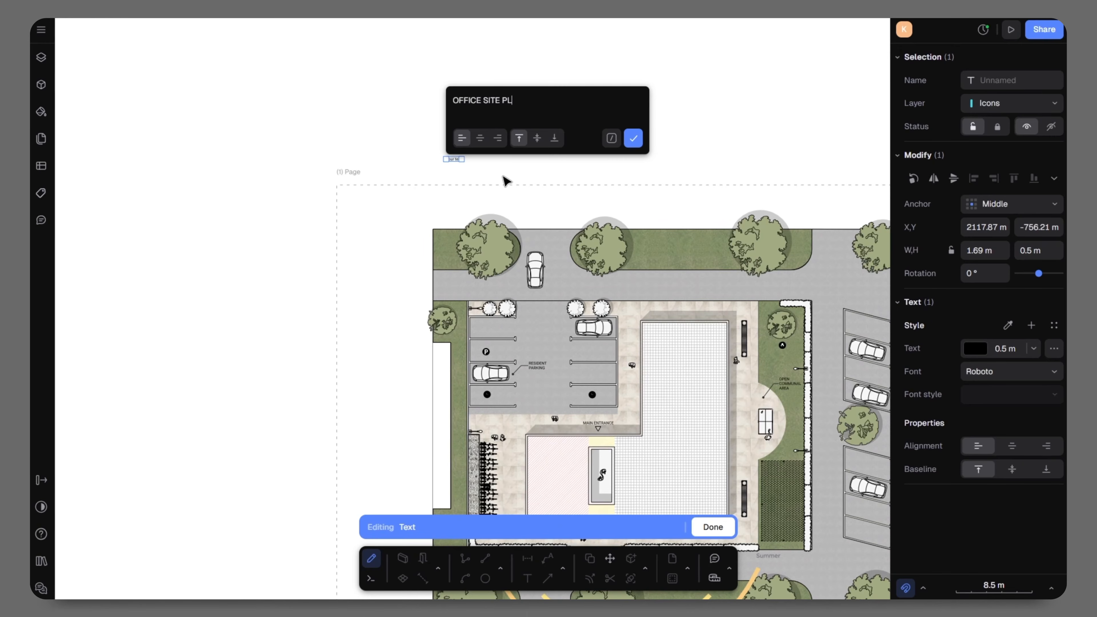
pyautogui.click(633, 140)
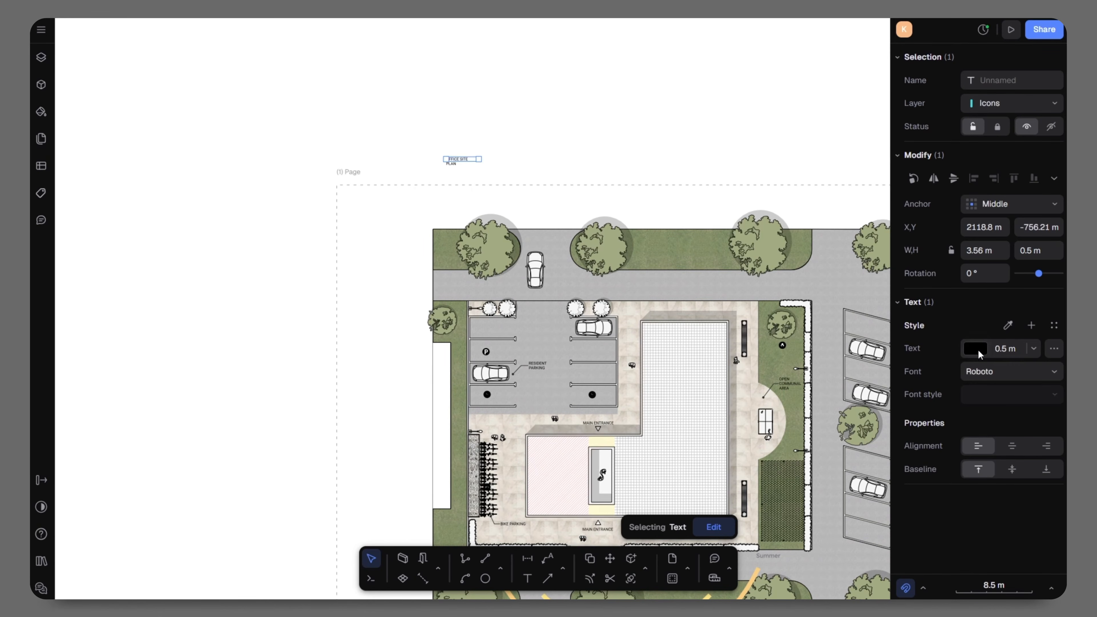
pyautogui.click(1011, 350)
pyautogui.write('2')
pyautogui.press('Return')
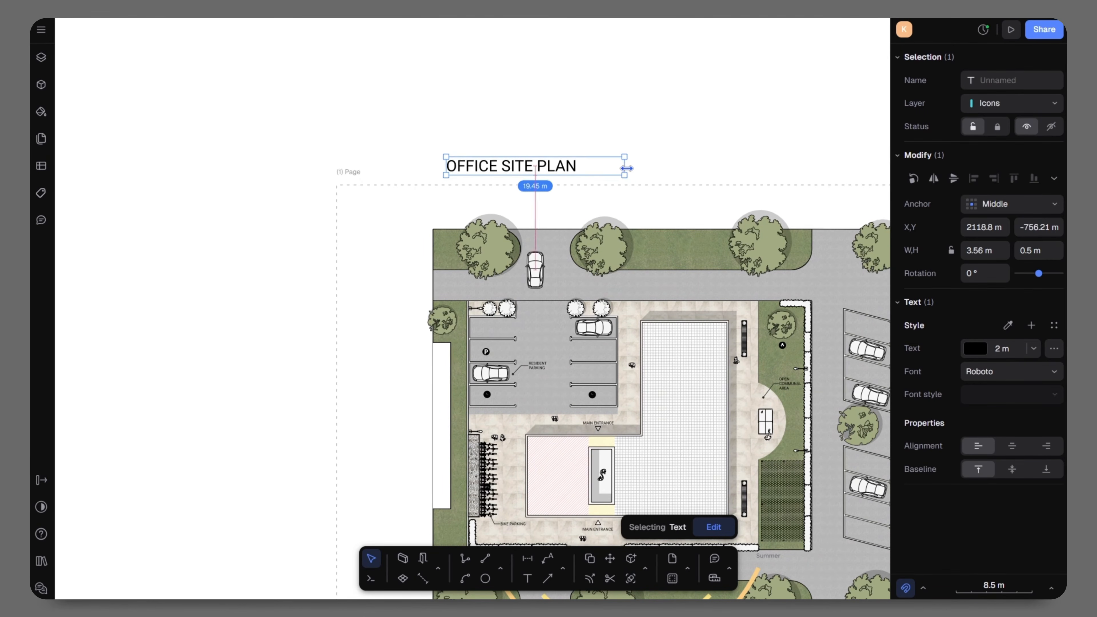
pyautogui.scroll(5, 490, 166)
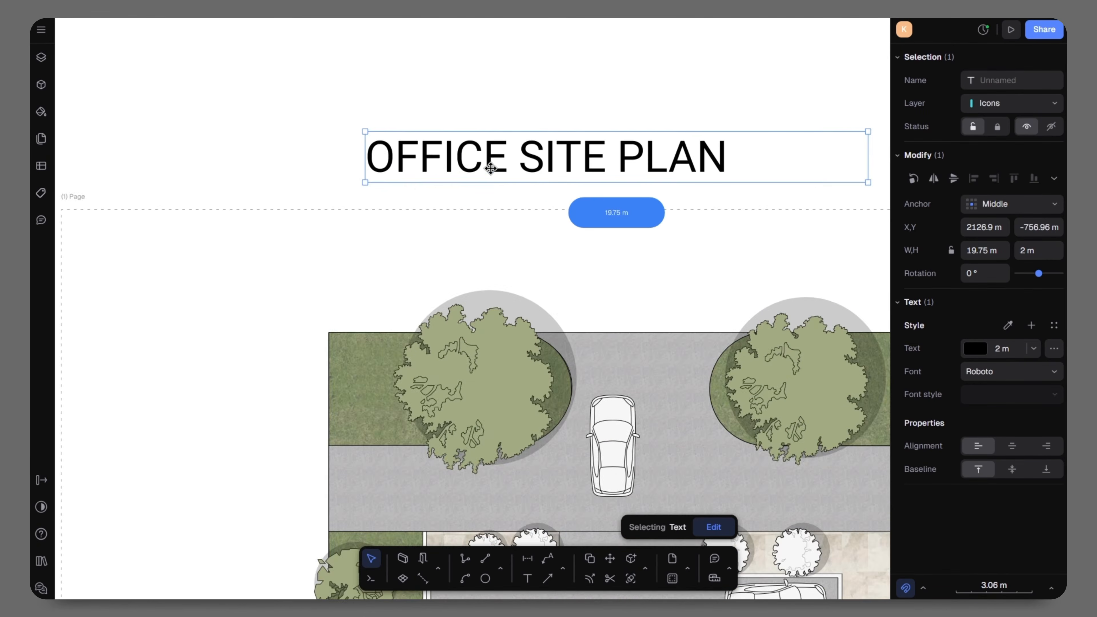
pyautogui.click(287, 245)
# Step: Move the OFFICE SITE PLAN title below the icon legend near the page's southeast corner and set its text height to 1.5 m
pyautogui.scroll(-5, 367, 164)
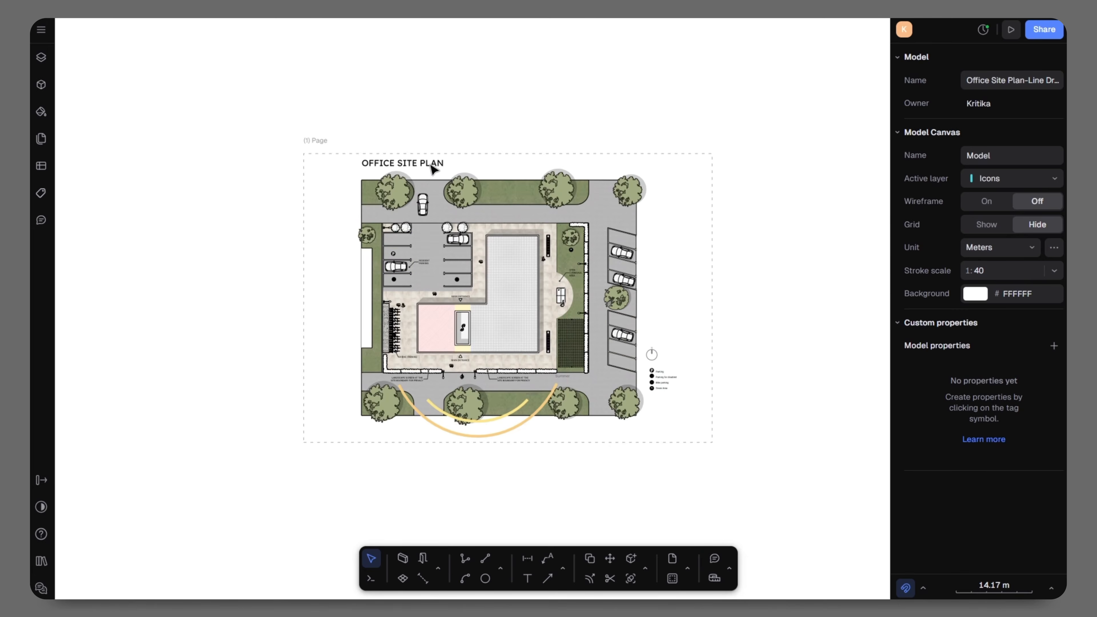
pyautogui.moveTo(415, 166); pyautogui.dragTo(679, 415)
pyautogui.scroll(5, 713, 402)
pyautogui.click(1007, 349)
pyautogui.write('1.5')
pyautogui.press('Return')
pyautogui.click(570, 372)
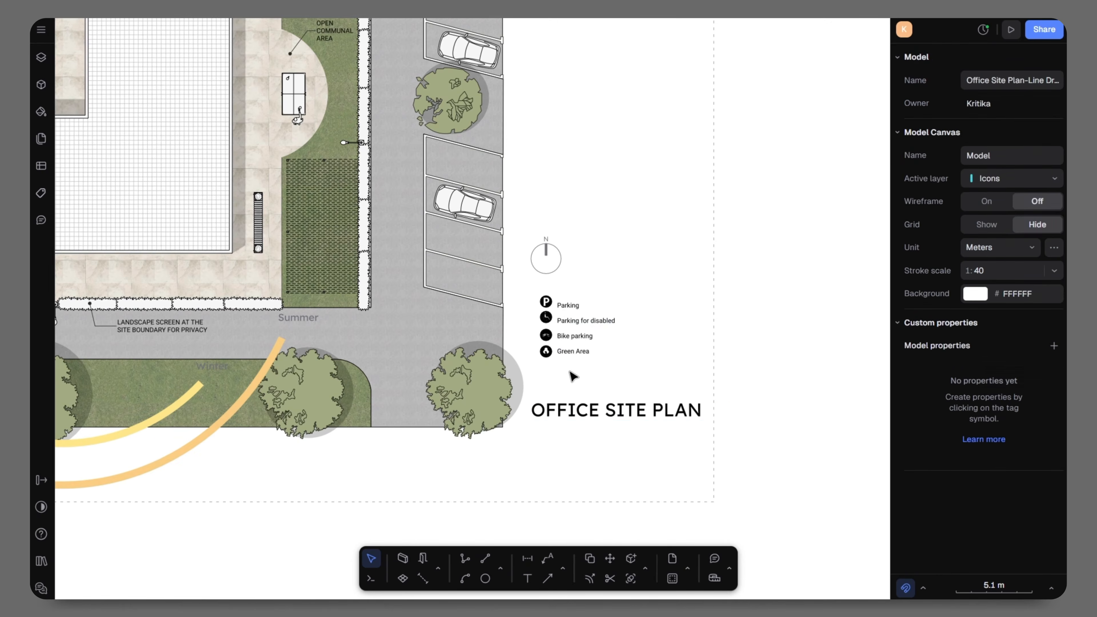
# Step: Move the icon legend and north arrow closer above the OFFICE SITE PLAN title, aligning them with its western end
pyautogui.click(553, 263)
pyautogui.moveTo(553, 263); pyautogui.dragTo(635, 411)
pyautogui.click(639, 360)
pyautogui.scroll(3, 598, 360)
pyautogui.moveTo(561, 355); pyautogui.dragTo(546, 355)
pyautogui.click(533, 281)
pyautogui.click(521, 230)
pyautogui.click(811, 301)
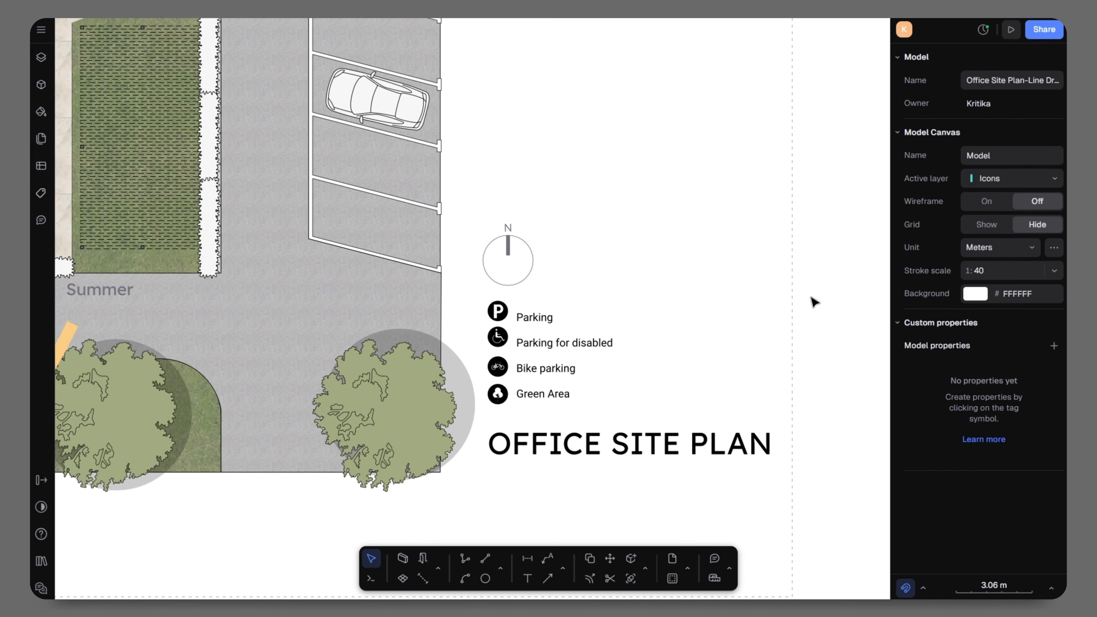
# Step: Select the whole site plan with its legend and title, and nudge it west to balance the margins within the page
pyautogui.scroll(-5, 838, 329)
pyautogui.scroll(-3, 645, 412)
pyautogui.moveTo(377, 109); pyautogui.dragTo(801, 449)
pyautogui.press('Left')
pyautogui.press('Left')
pyautogui.press('Left')
pyautogui.press('Left')
pyautogui.press('Left')
pyautogui.click(814, 391)
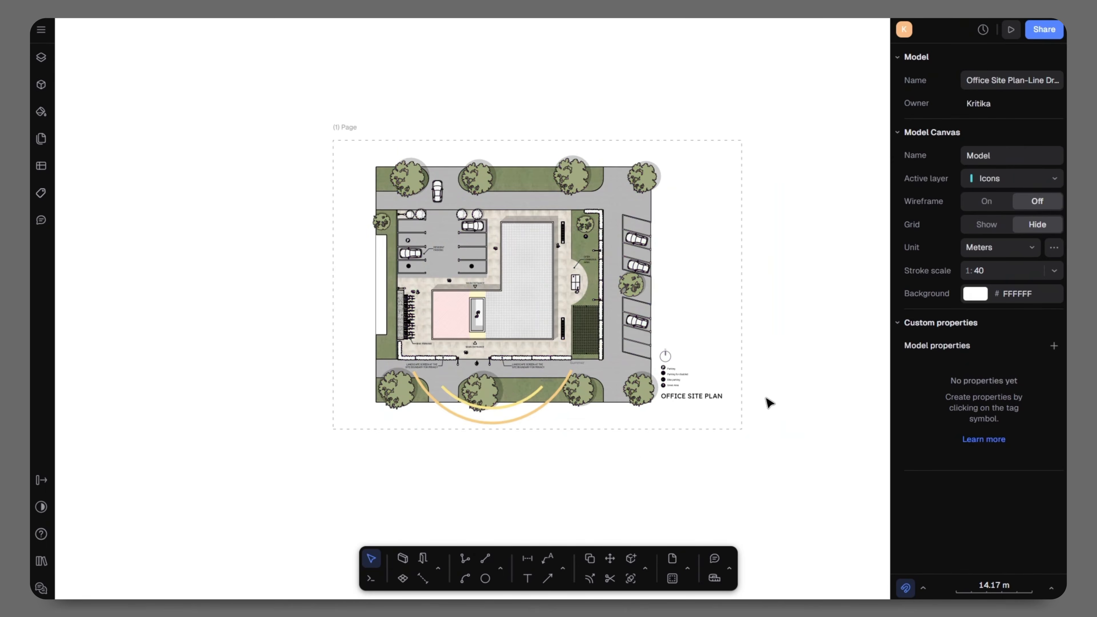
# Step: Start exporting the site plan page as a PNG image, with the stroke scale based on the page
pyautogui.scroll(3, 627, 338)
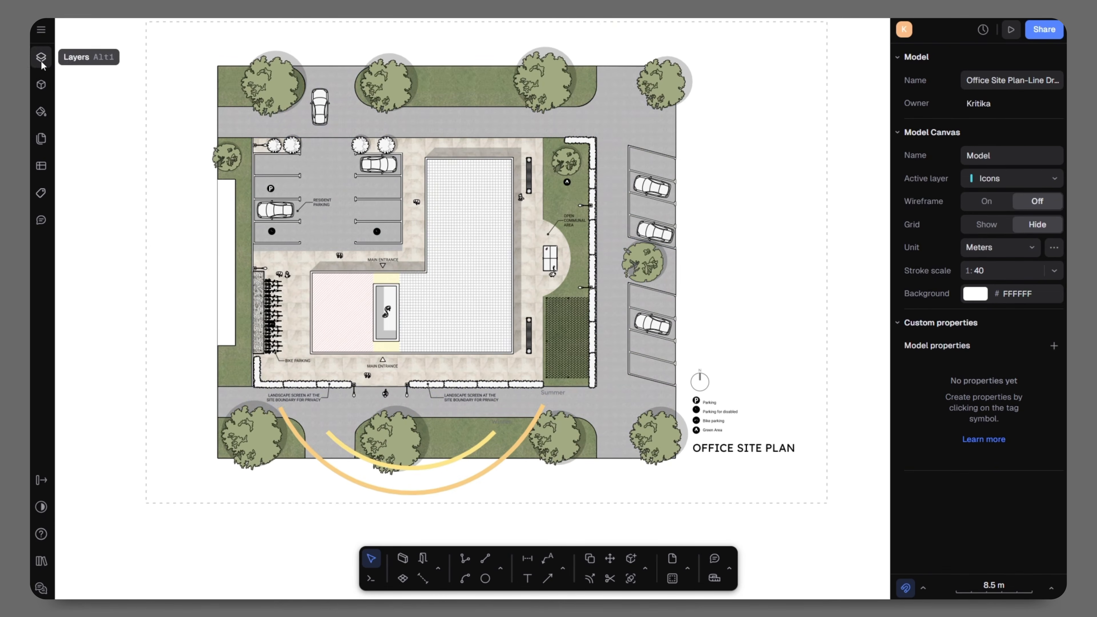
pyautogui.click(41, 139)
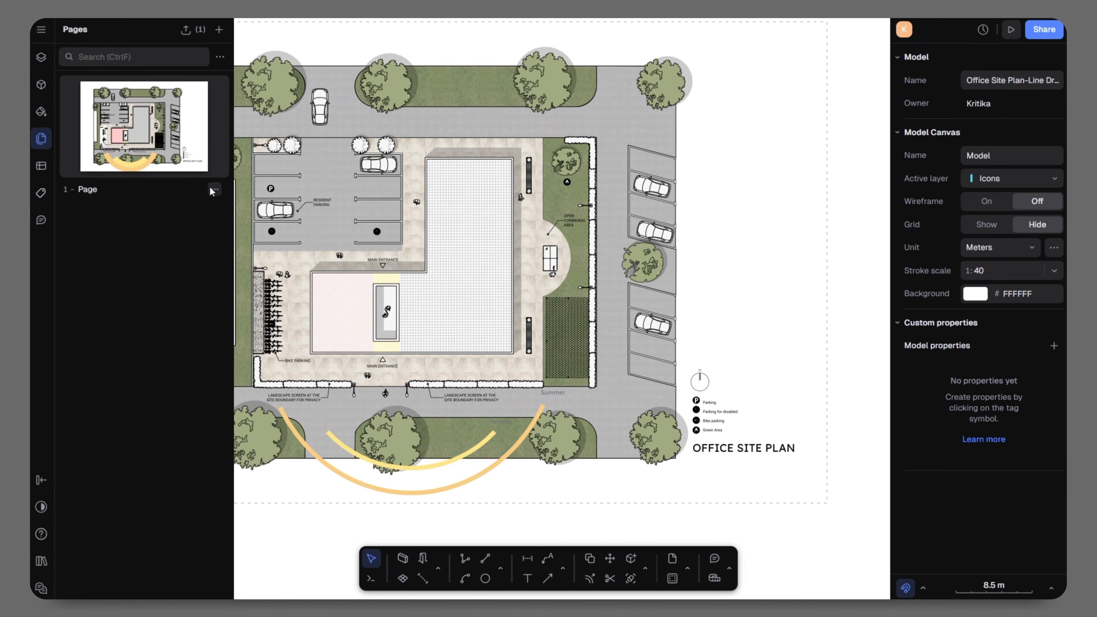
pyautogui.click(215, 190)
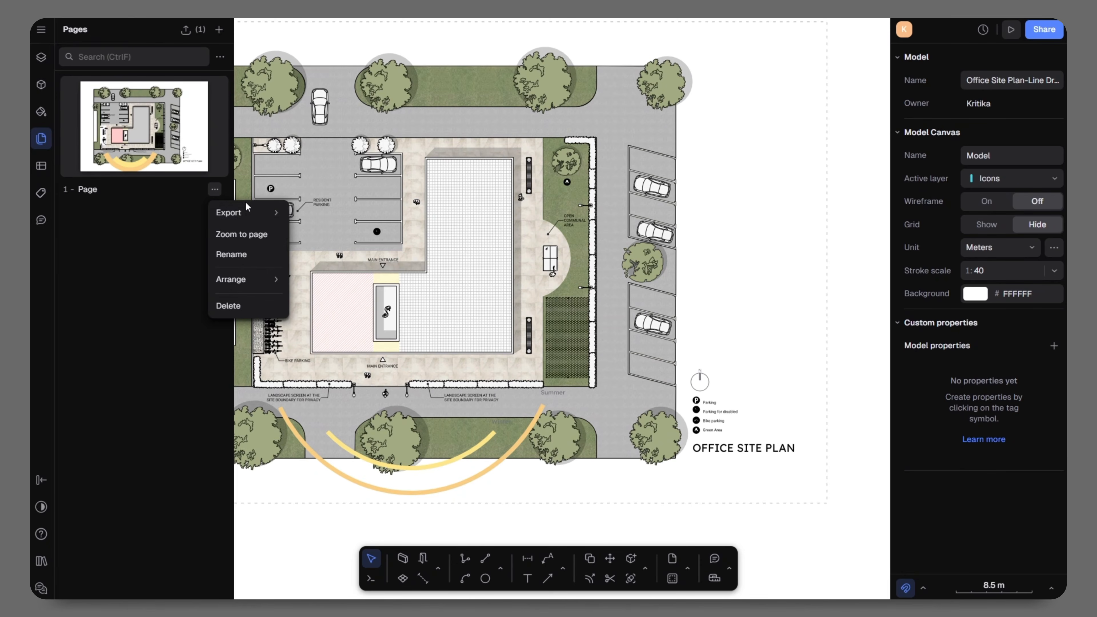
pyautogui.moveTo(258, 212)
pyautogui.click(333, 236)
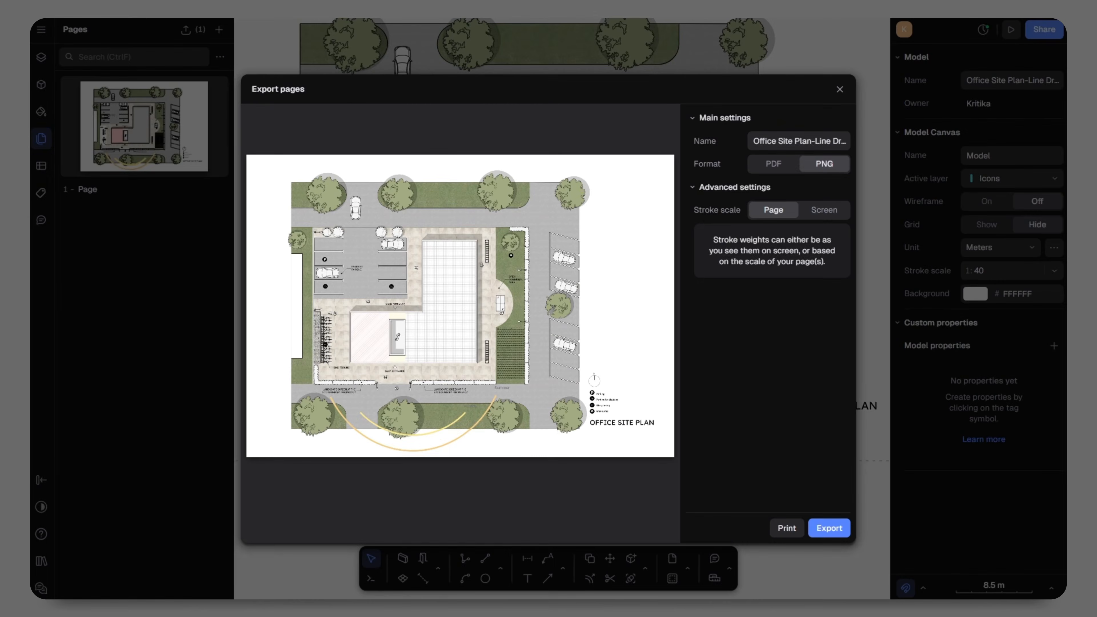